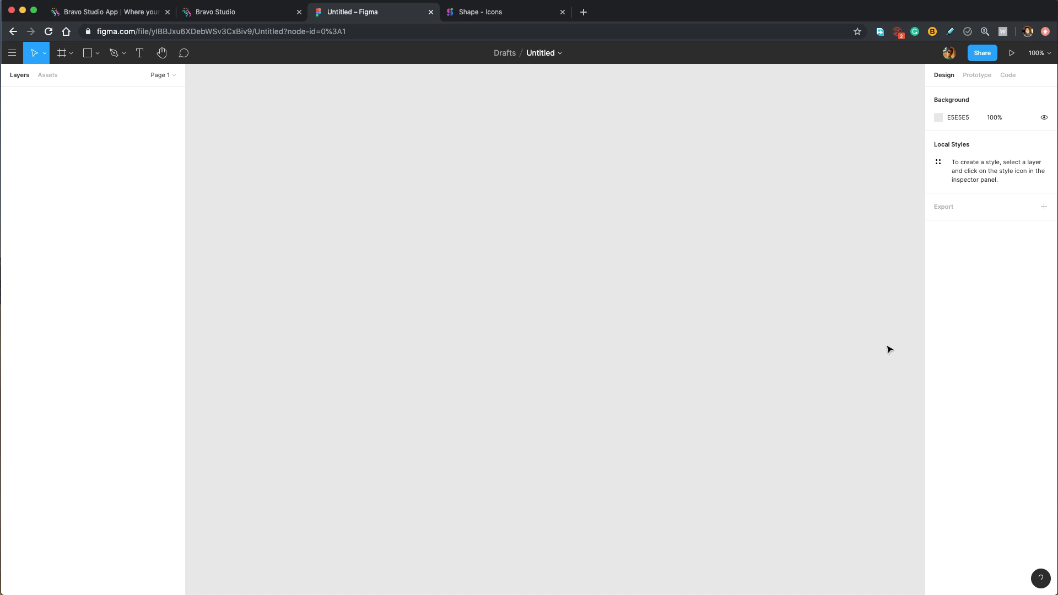
Rename the untitled draft file to 'Design Plus New'.
{"action": "double_click", "coordinate": [541, 52]}
{"action": "type", "text": "Design Plus New"}
{"action": "key", "text": "Return"}
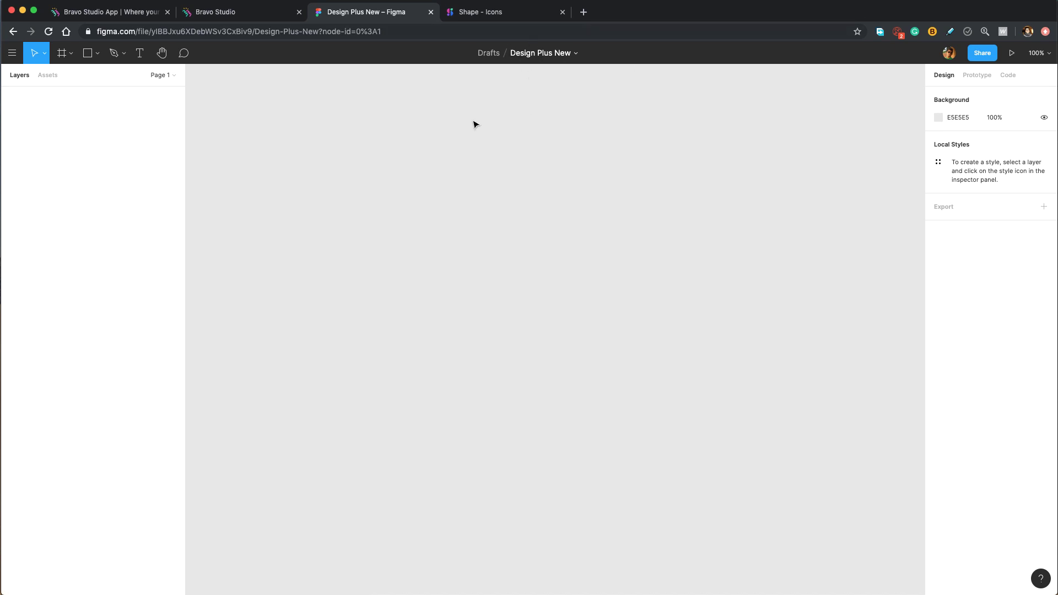
Create an iPhone 11 Pro / X frame (375×812) and name its layer 'Launch Screen'.
{"action": "key", "text": "f"}
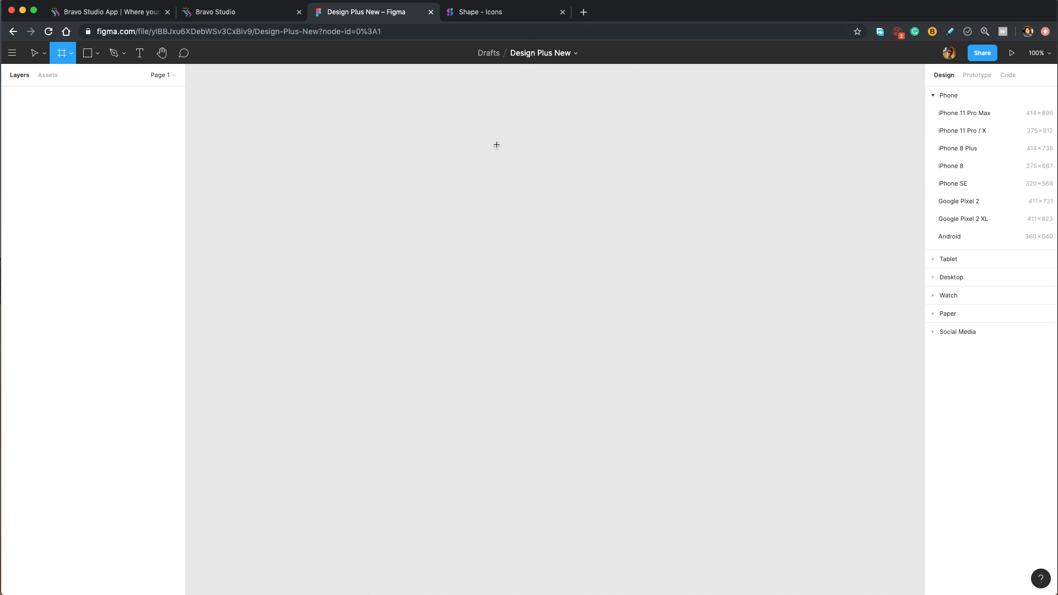
{"action": "left_click", "coordinate": [986, 131]}
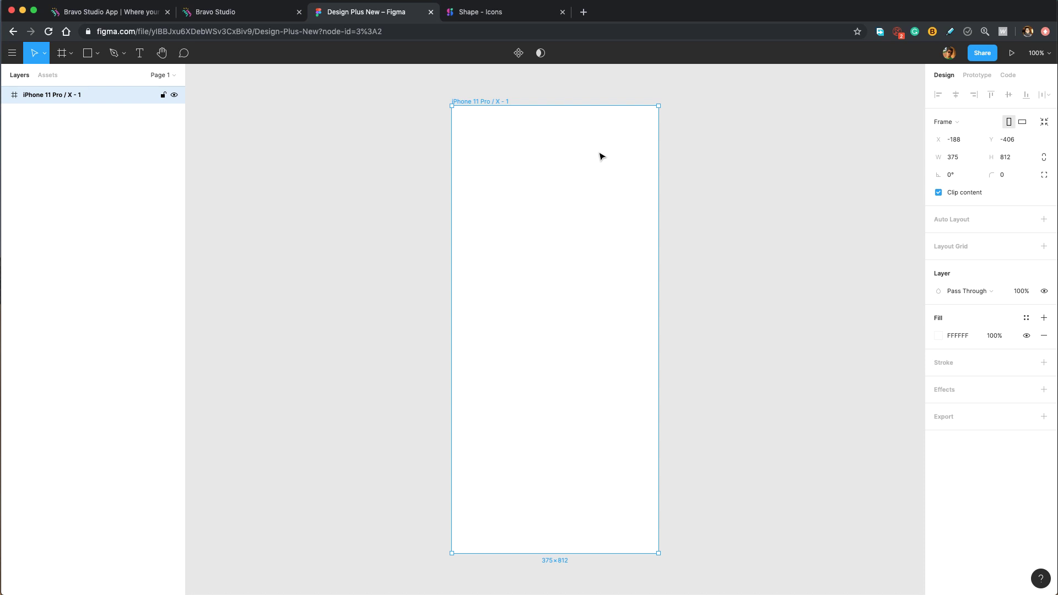
{"action": "double_click", "coordinate": [48, 95]}
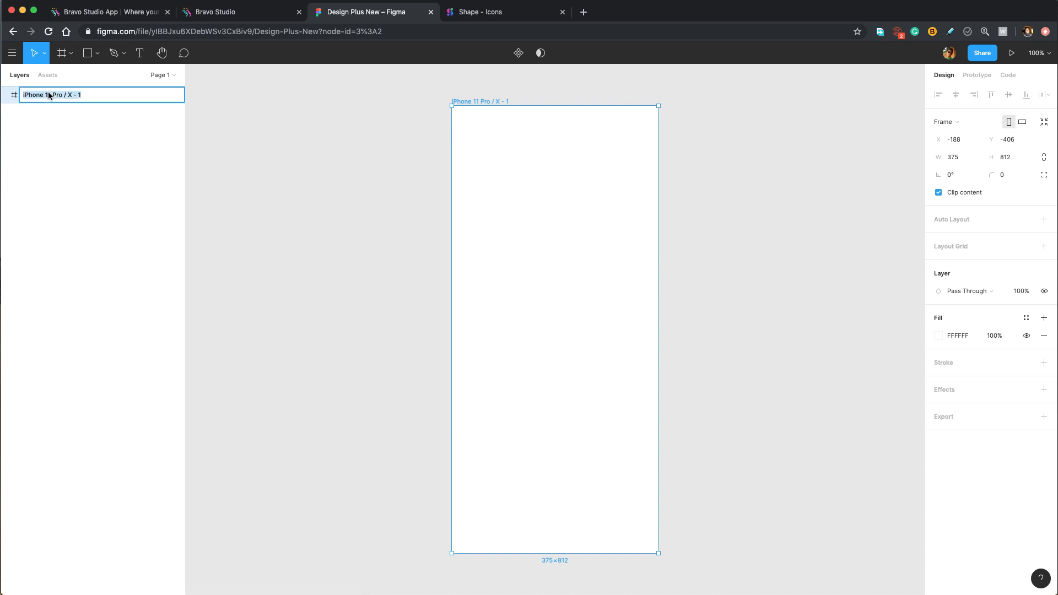
{"action": "type", "text": "Launch Screen"}
{"action": "key", "text": "Return"}
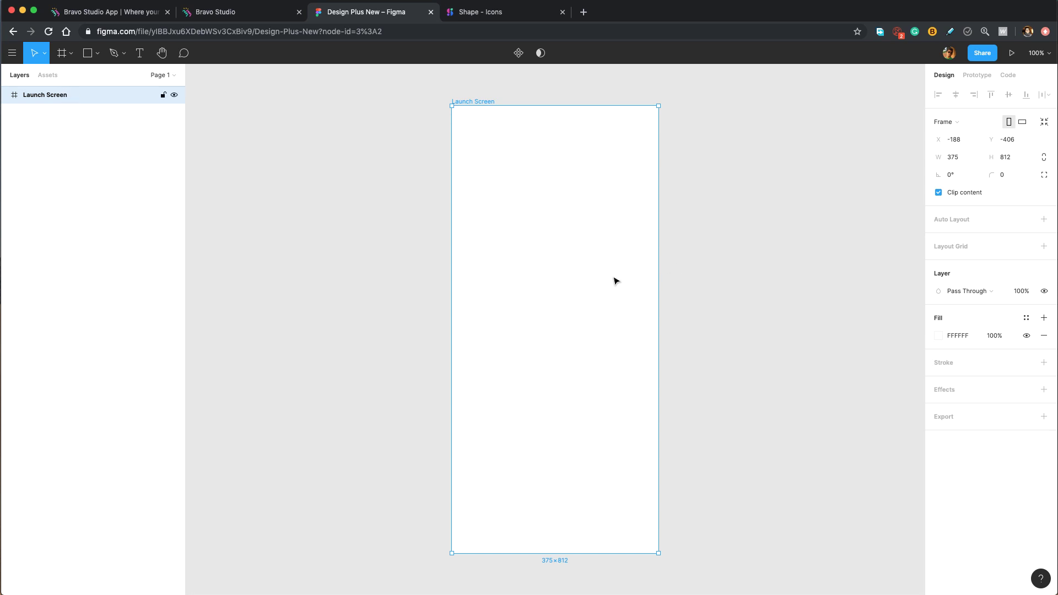
Draw a rectangle in Launch Screen, size it 105×105 and centre it in the frame.
{"action": "left_click", "coordinate": [97, 53]}
{"action": "left_click", "coordinate": [104, 80]}
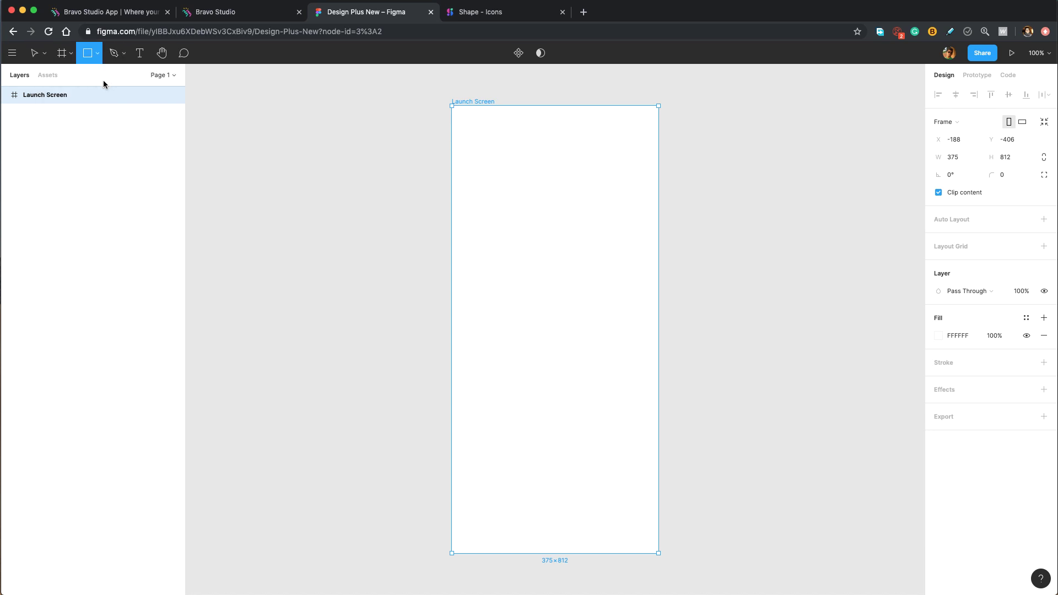
{"action": "left_click_drag", "start_coordinate": [516, 255], "coordinate": [594, 324]}
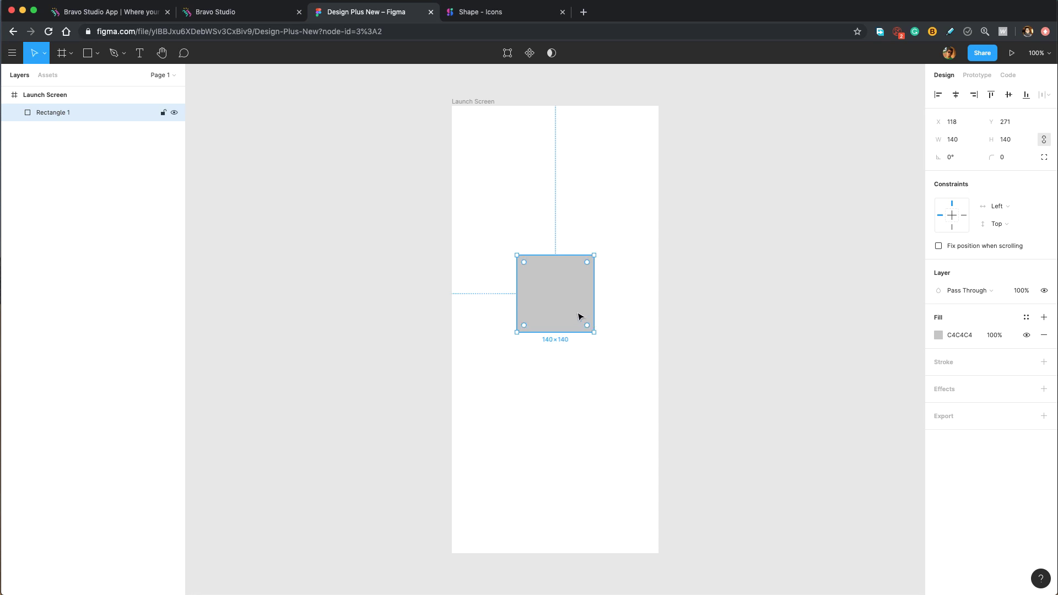
{"action": "left_click", "coordinate": [956, 141]}
{"action": "type", "text": "105"}
{"action": "key", "text": "Return"}
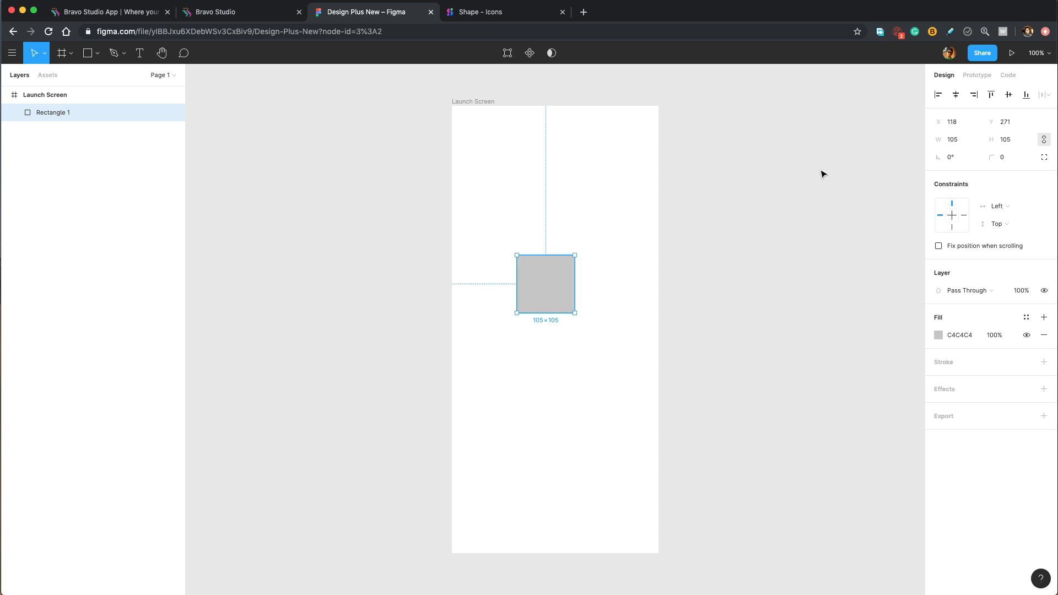
{"action": "left_click", "coordinate": [956, 95]}
{"action": "left_click", "coordinate": [1013, 95]}
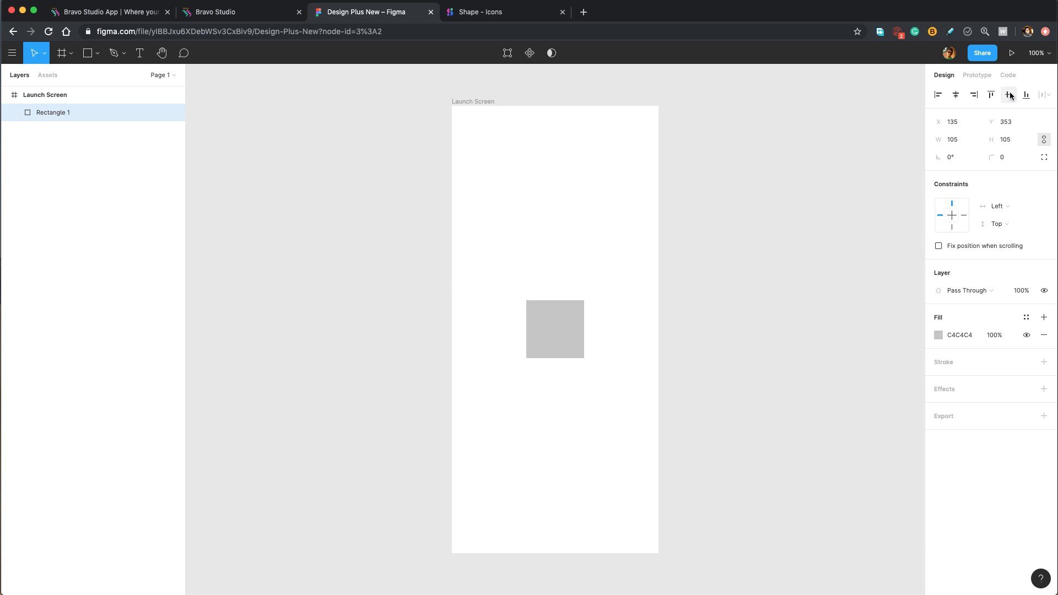
Give the square a 30 corner radius and dark 222222 fill, then nudge it slightly higher.
{"action": "left_click", "coordinate": [1011, 161]}
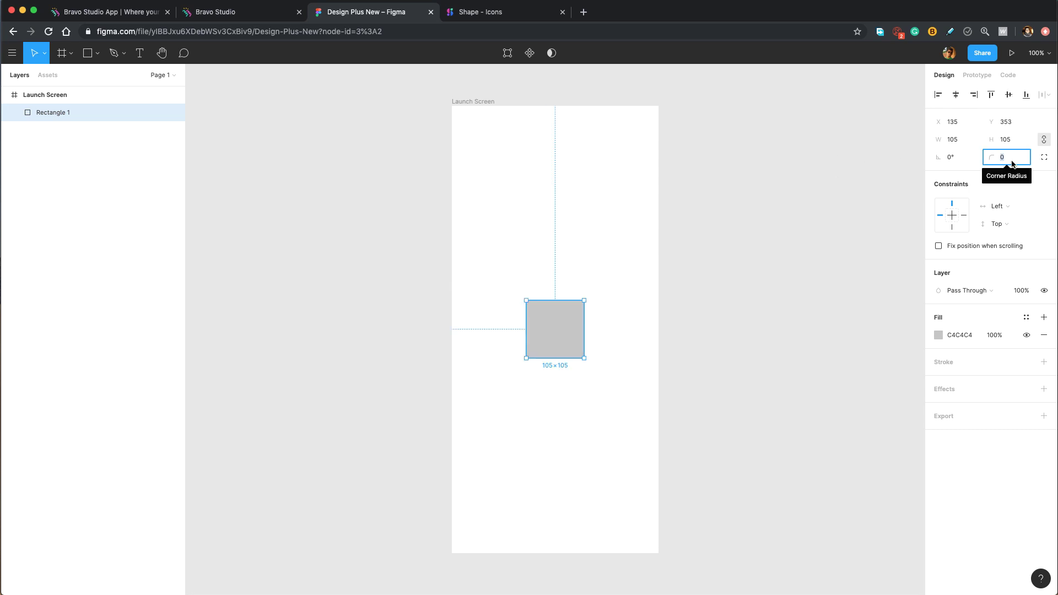
{"action": "type", "text": "30"}
{"action": "key", "text": "Return"}
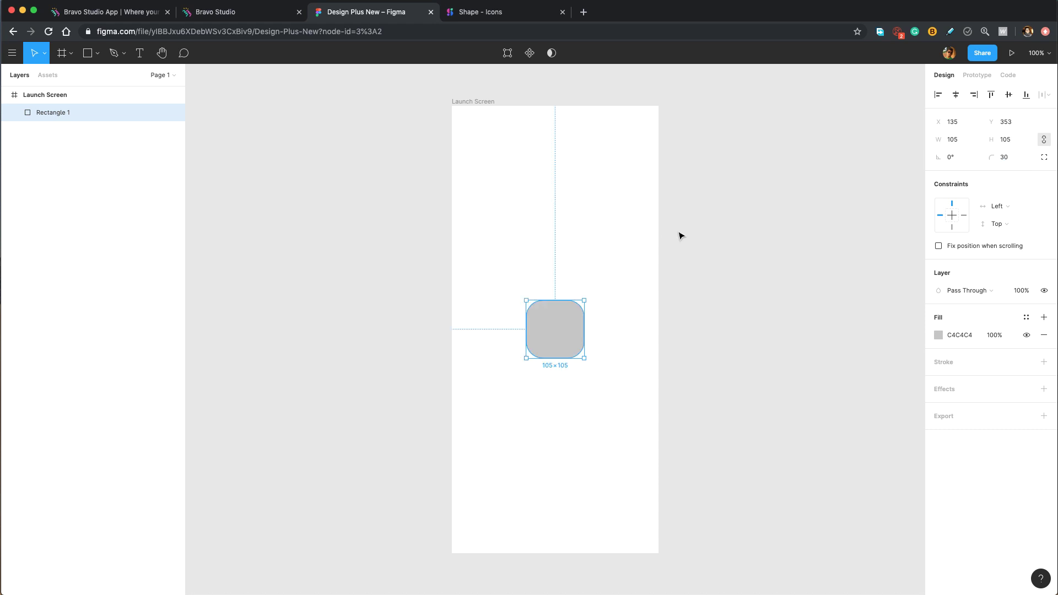
{"action": "left_click", "coordinate": [963, 336]}
{"action": "type", "text": "222222"}
{"action": "key", "text": "Return"}
{"action": "left_click_drag", "start_coordinate": [556, 340], "coordinate": [563, 321]}
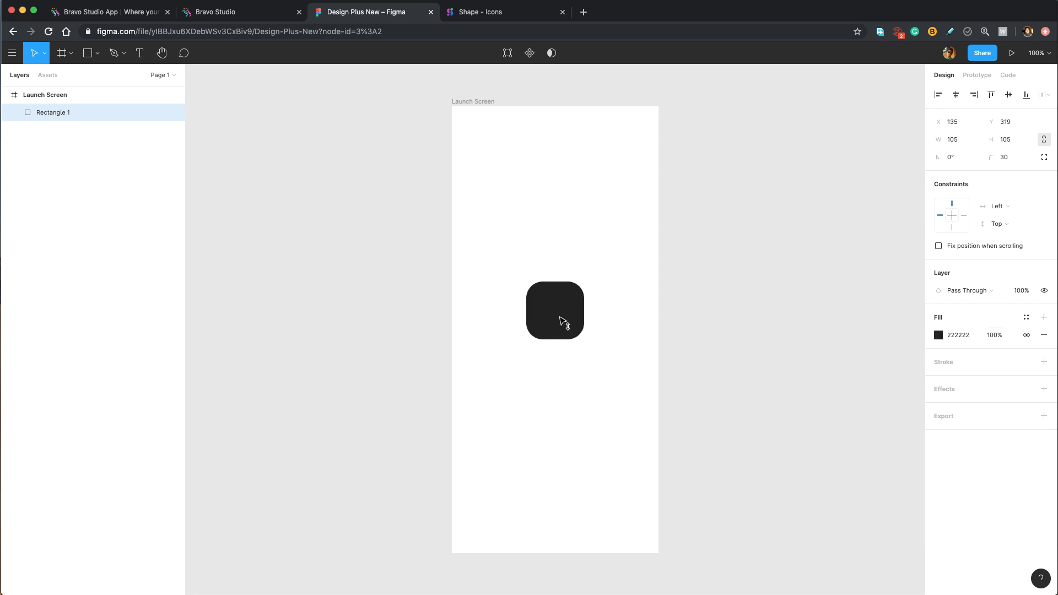
{"action": "scroll", "coordinate": [563, 322], "scroll_direction": "up", "scroll_amount": 5}
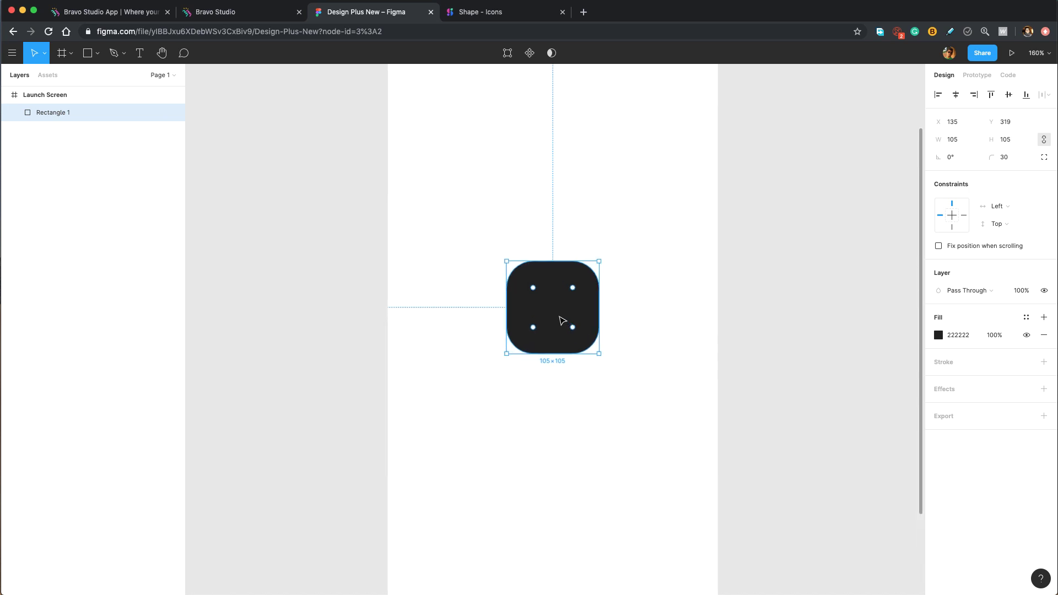
{"action": "scroll", "coordinate": [562, 320], "scroll_direction": "up", "scroll_amount": 2}
Add a white 'D' at font size 65 and centre it on the dark square.
{"action": "key", "text": "t"}
{"action": "left_click", "coordinate": [549, 309]}
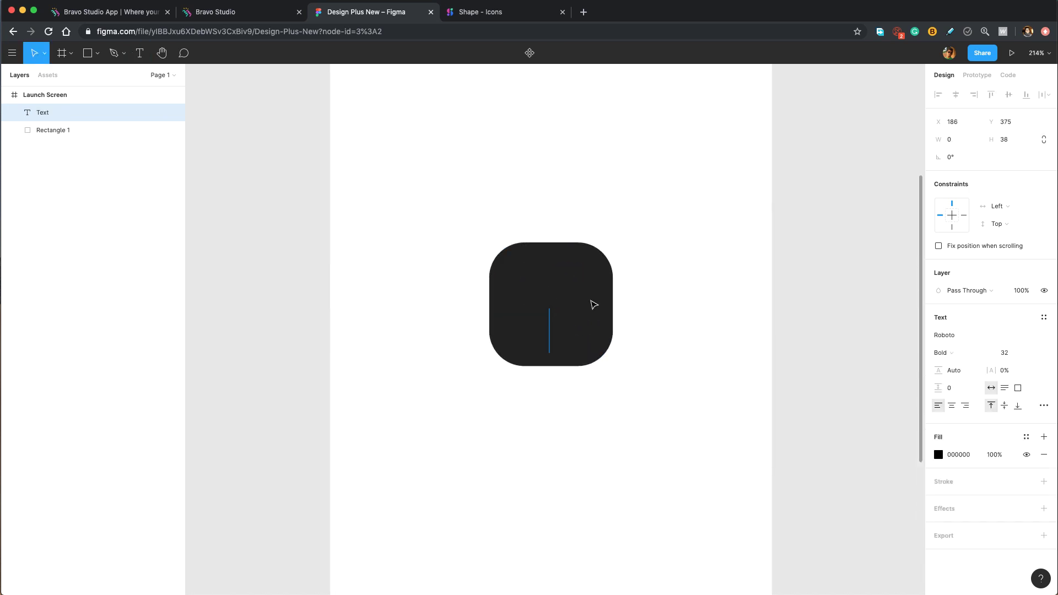
{"action": "type", "text": "D"}
{"action": "left_click", "coordinate": [938, 455]}
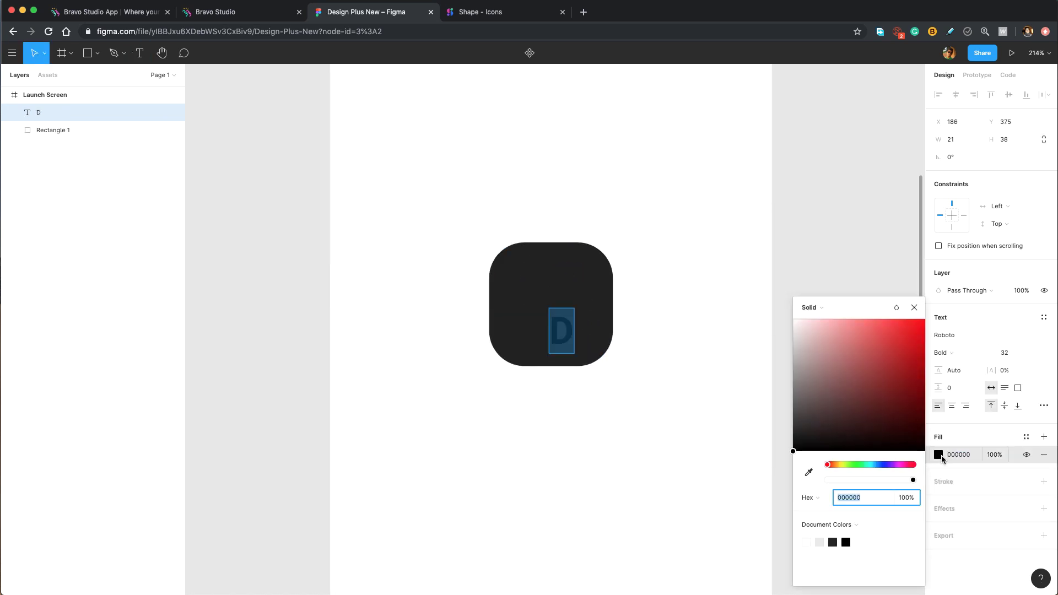
{"action": "left_click_drag", "start_coordinate": [855, 401], "coordinate": [735, 218]}
{"action": "key", "text": "Escape"}
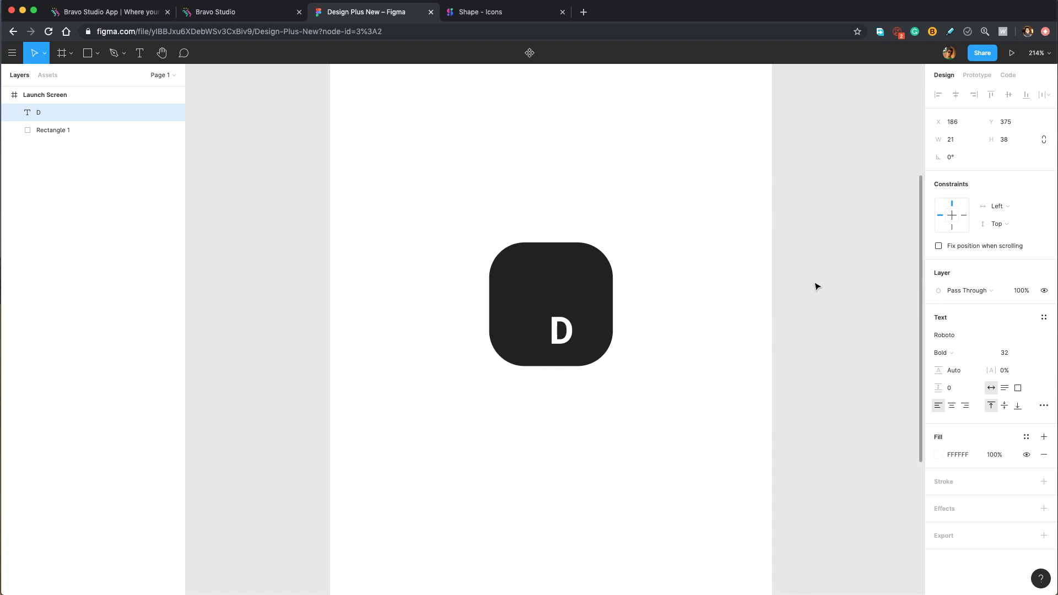
{"action": "left_click", "coordinate": [1012, 352]}
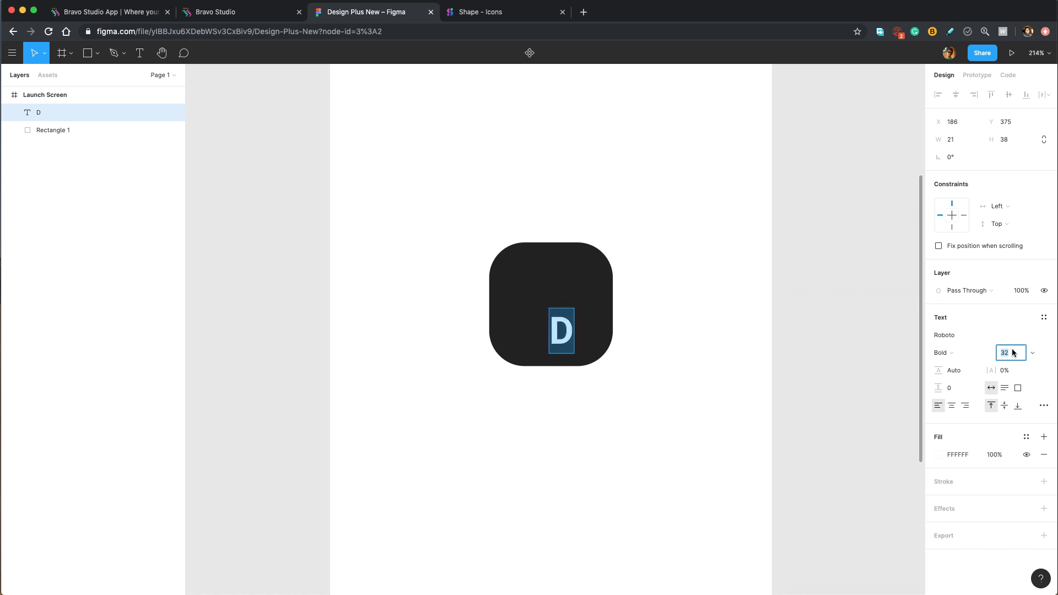
{"action": "type", "text": "65"}
{"action": "key", "text": "Return"}
{"action": "key", "text": "Escape"}
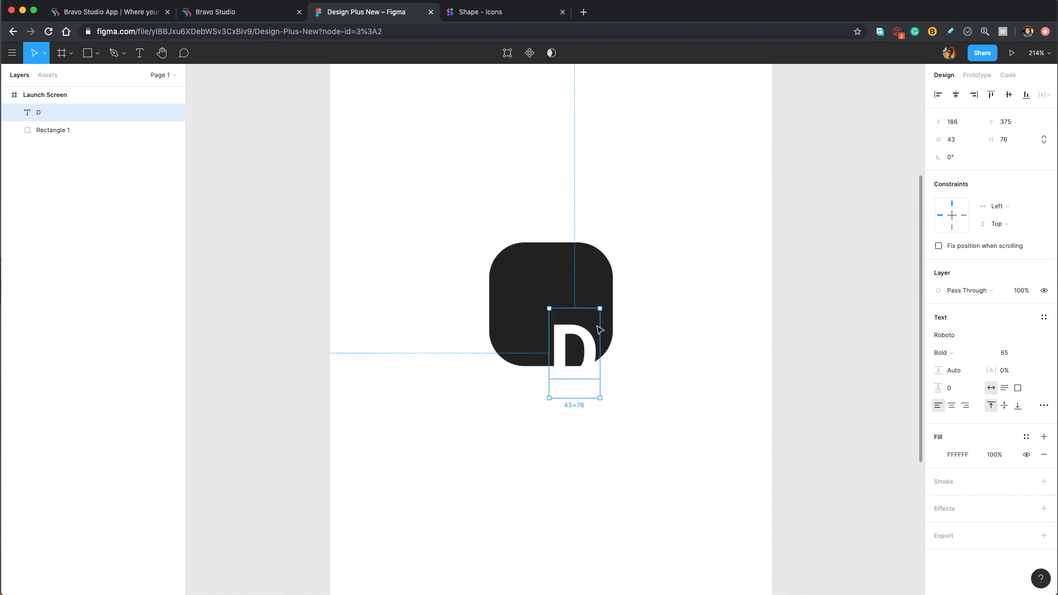
{"action": "left_click_drag", "start_coordinate": [599, 330], "coordinate": [581, 282]}
{"action": "key", "text": "Return"}
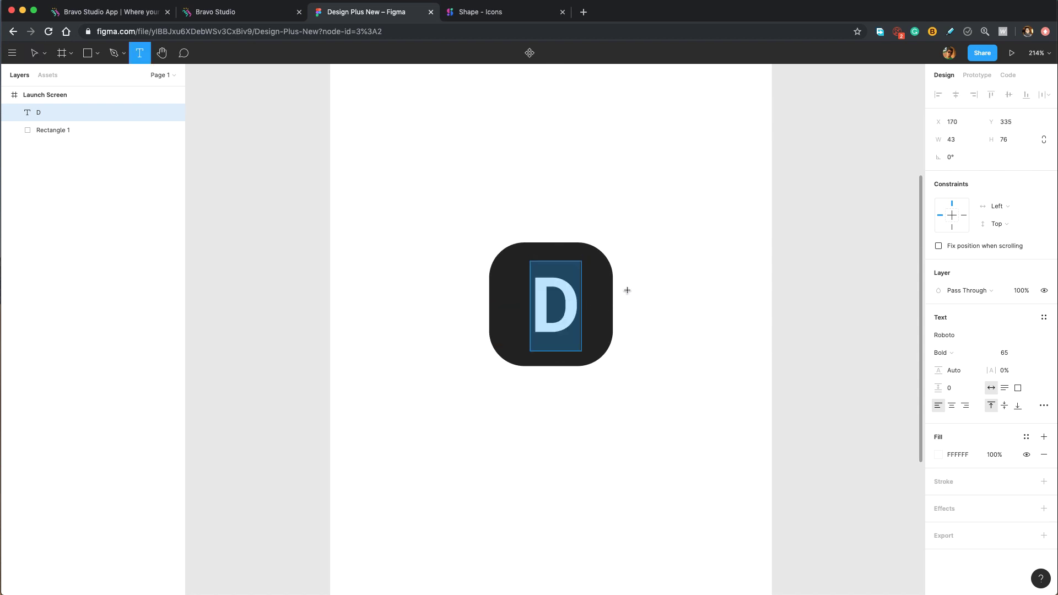
Type a '+' right of the icon in Regular weight with yellow FFD600 fill.
{"action": "left_click", "coordinate": [639, 281]}
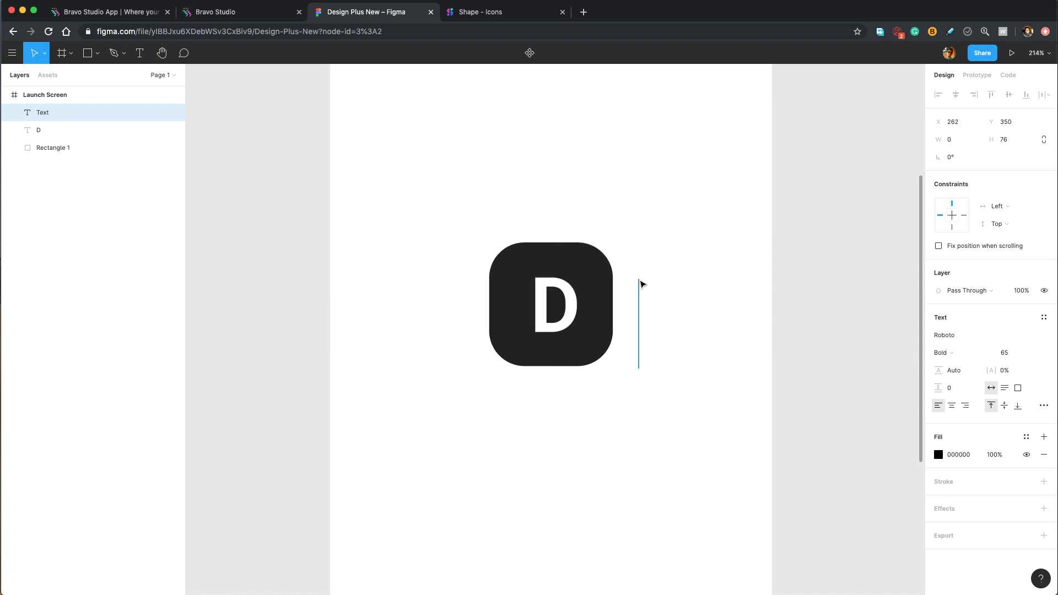
{"action": "type", "text": "+"}
{"action": "key", "text": "super+a"}
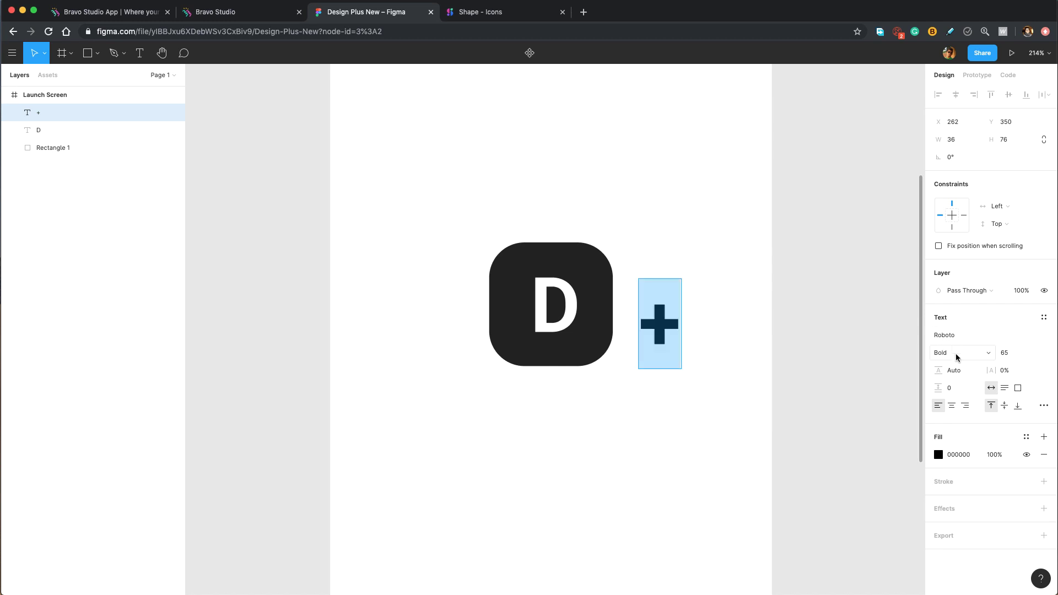
{"action": "left_click", "coordinate": [957, 357]}
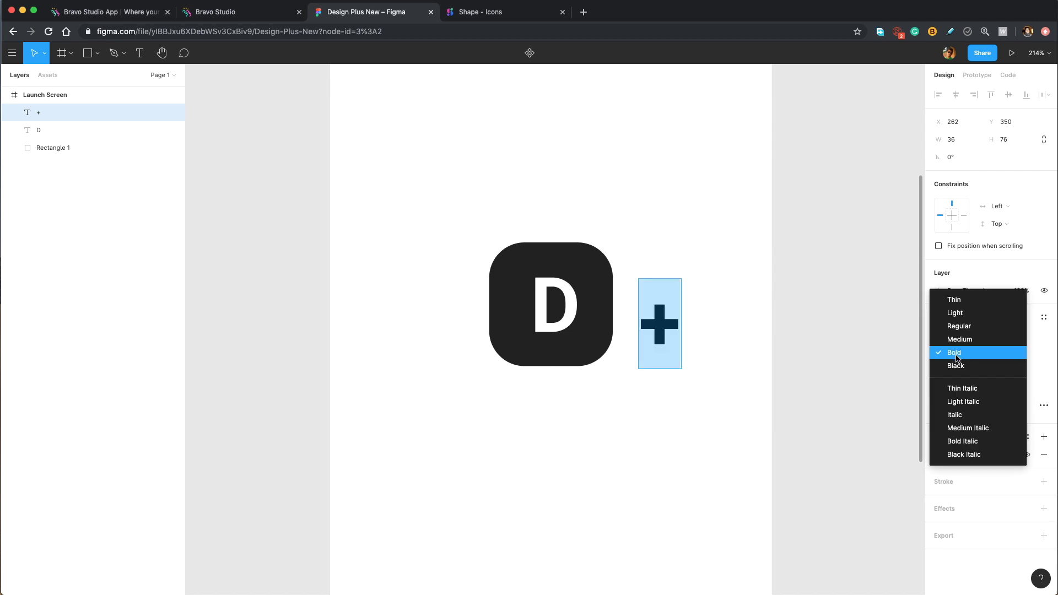
{"action": "left_click", "coordinate": [963, 326]}
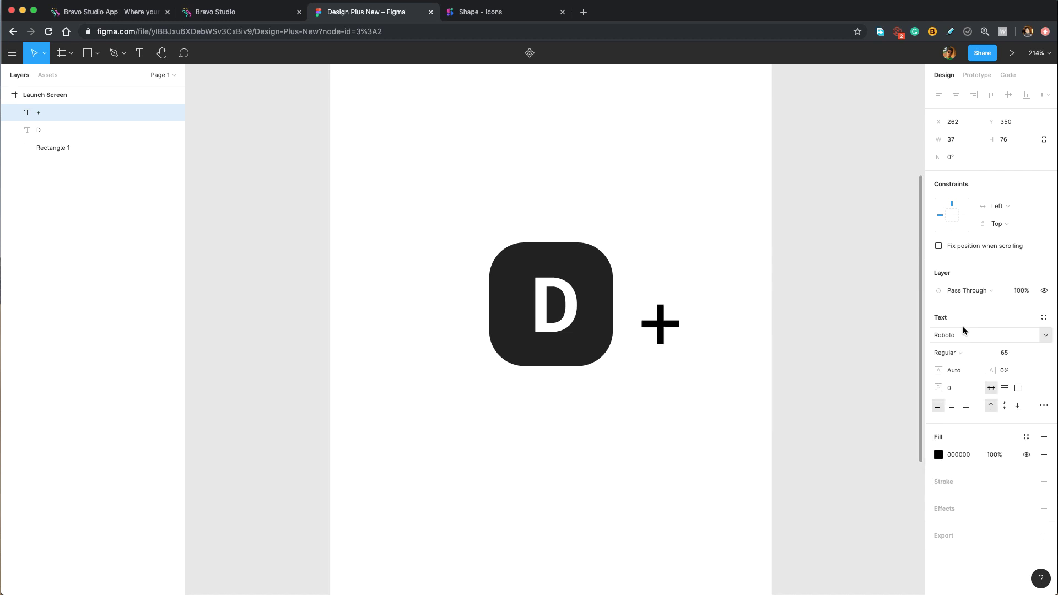
{"action": "left_click", "coordinate": [938, 454]}
{"action": "type", "text": "FF"}
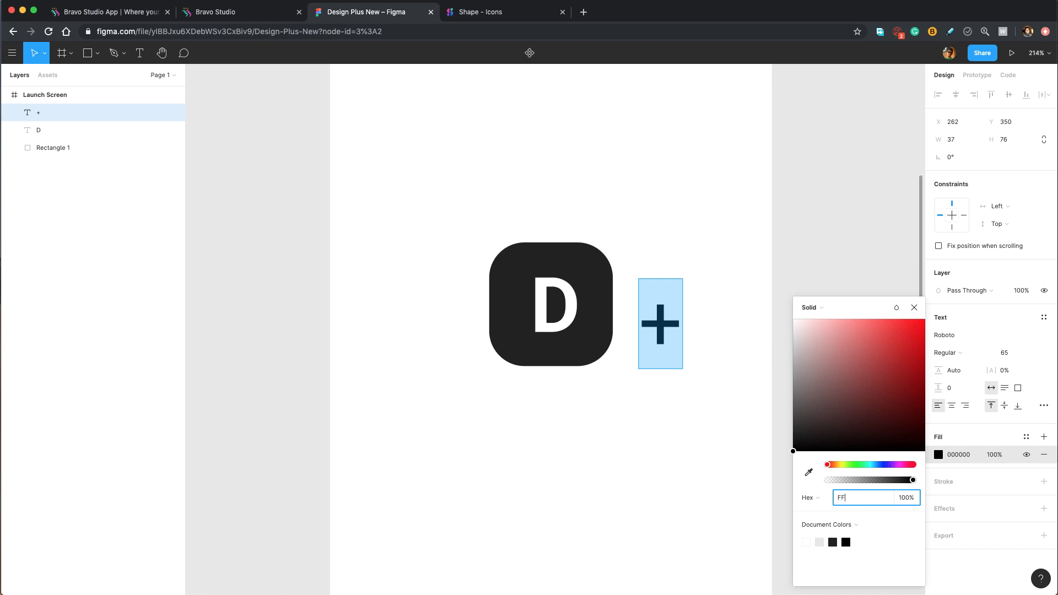
{"action": "type", "text": "D600"}
{"action": "key", "text": "Return"}
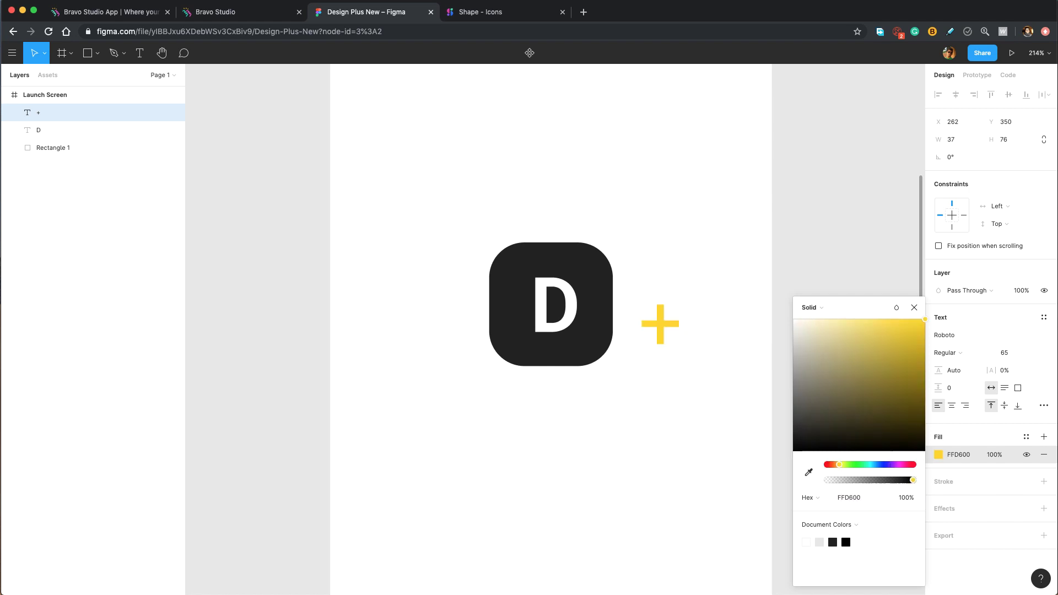
{"action": "left_click", "coordinate": [913, 307]}
Outline the plus sign's stroke and shrink it to 16×16 at the icon's top-right.
{"action": "right_click", "coordinate": [661, 285]}
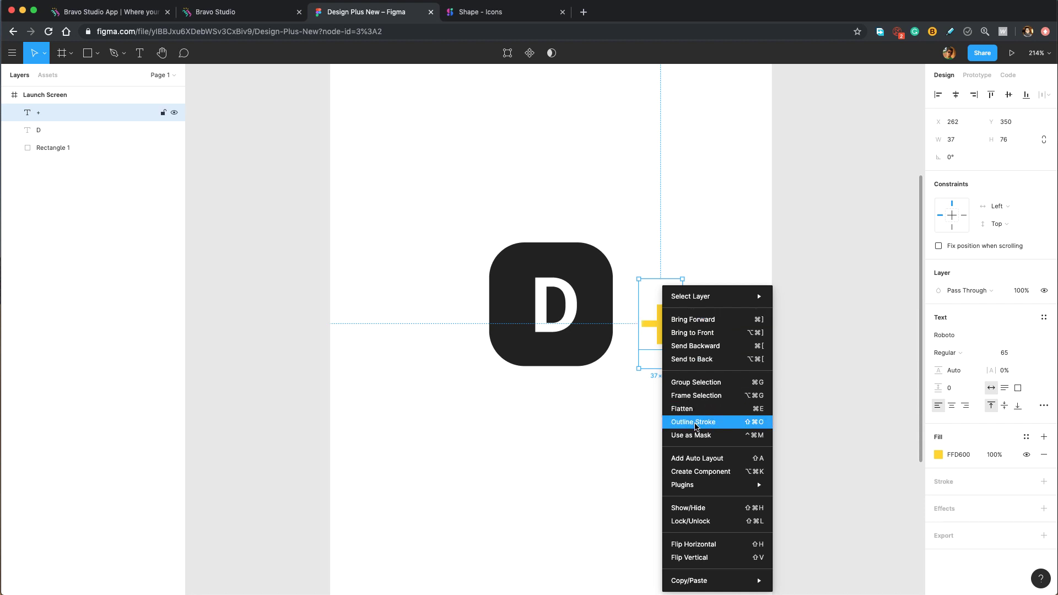
{"action": "left_click", "coordinate": [688, 422]}
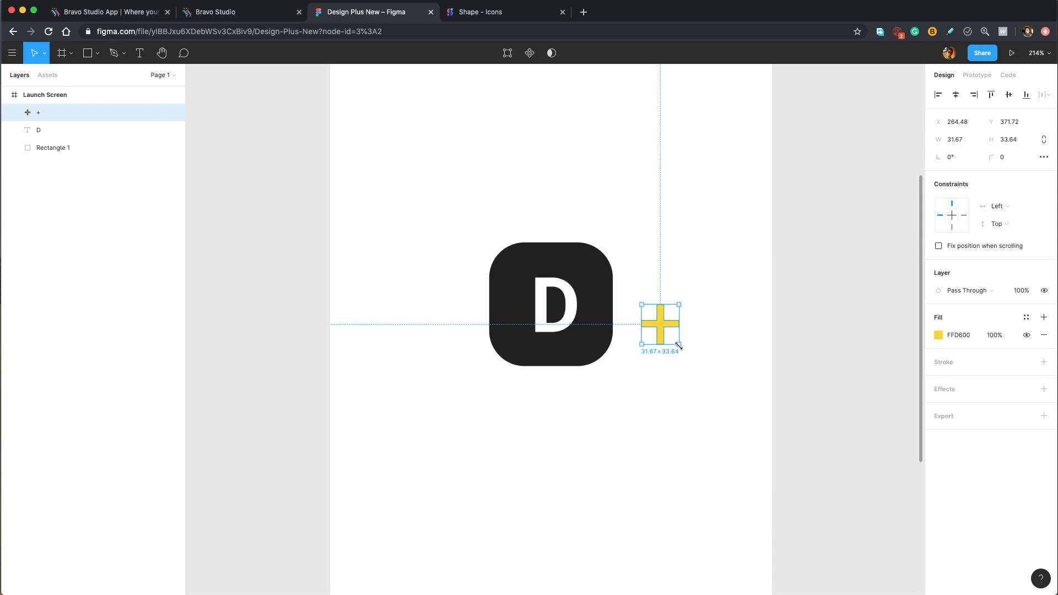
{"action": "left_click_drag", "start_coordinate": [679, 344], "coordinate": [589, 288]}
Type 'Design Plus' below the icon at font size 24 and centre it horizontally.
{"action": "key", "text": "t"}
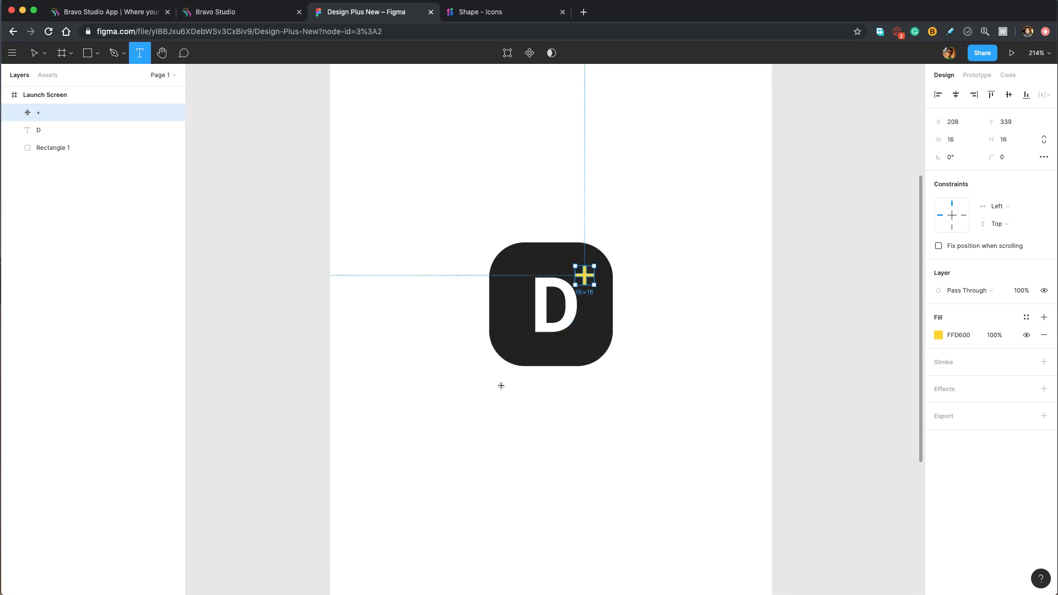
{"action": "left_click", "coordinate": [553, 389]}
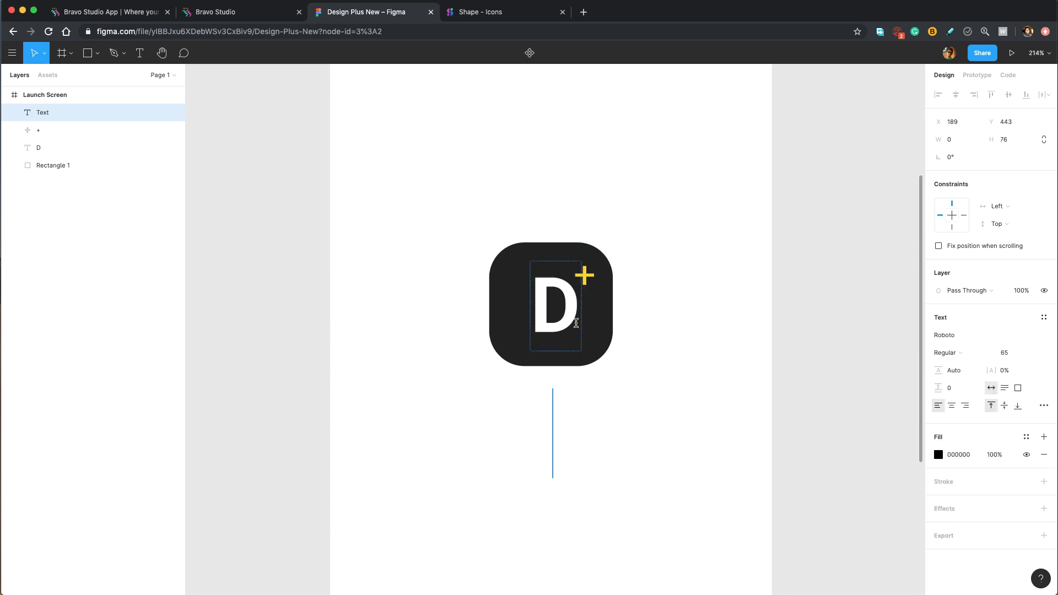
{"action": "type", "text": "Desi"}
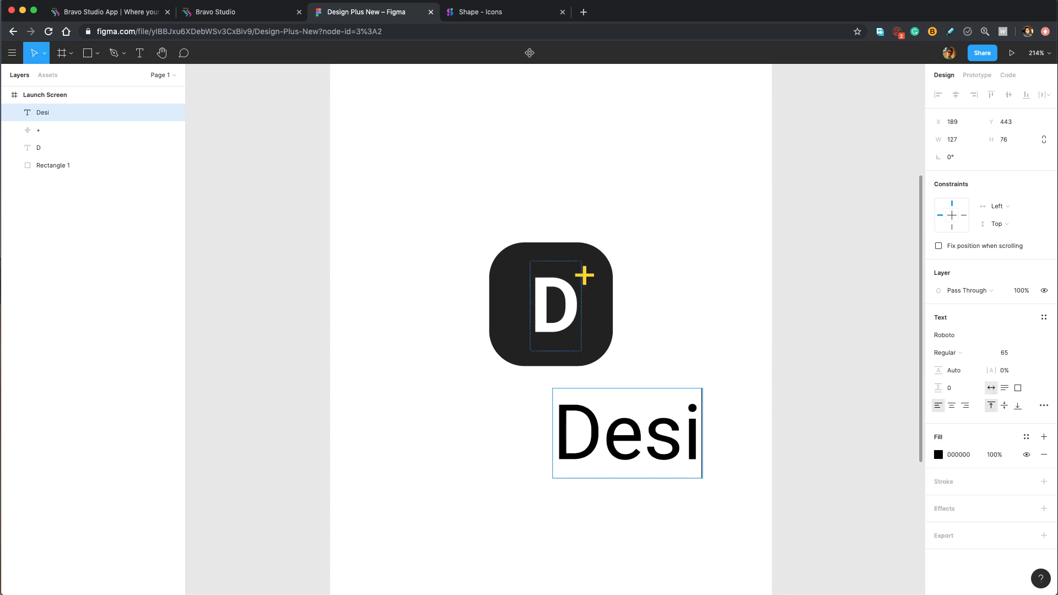
{"action": "type", "text": "gn Plus"}
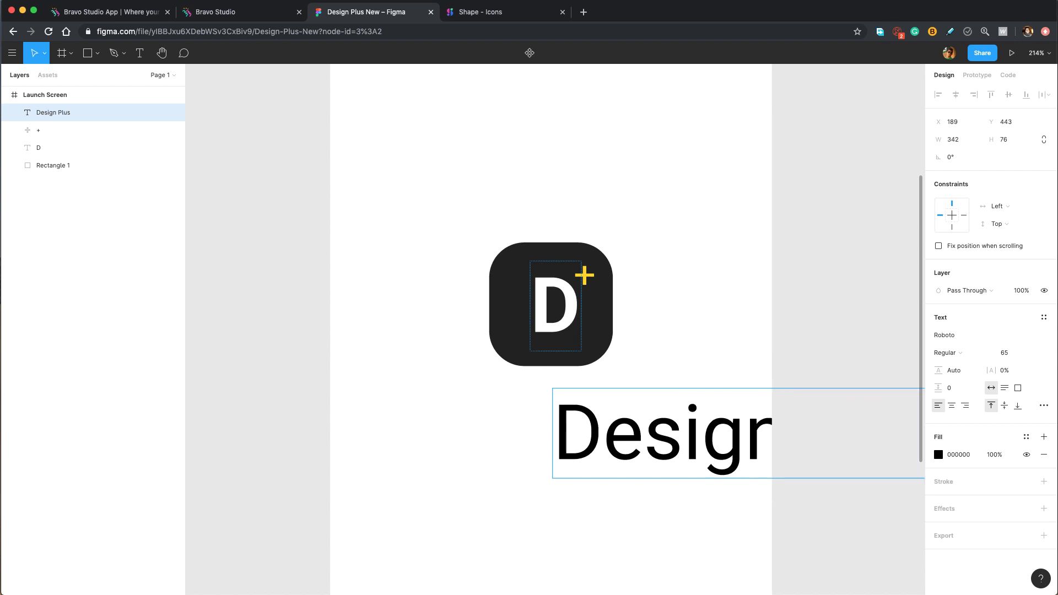
{"action": "key", "text": "super+a"}
{"action": "left_click", "coordinate": [1013, 352]}
{"action": "type", "text": "24"}
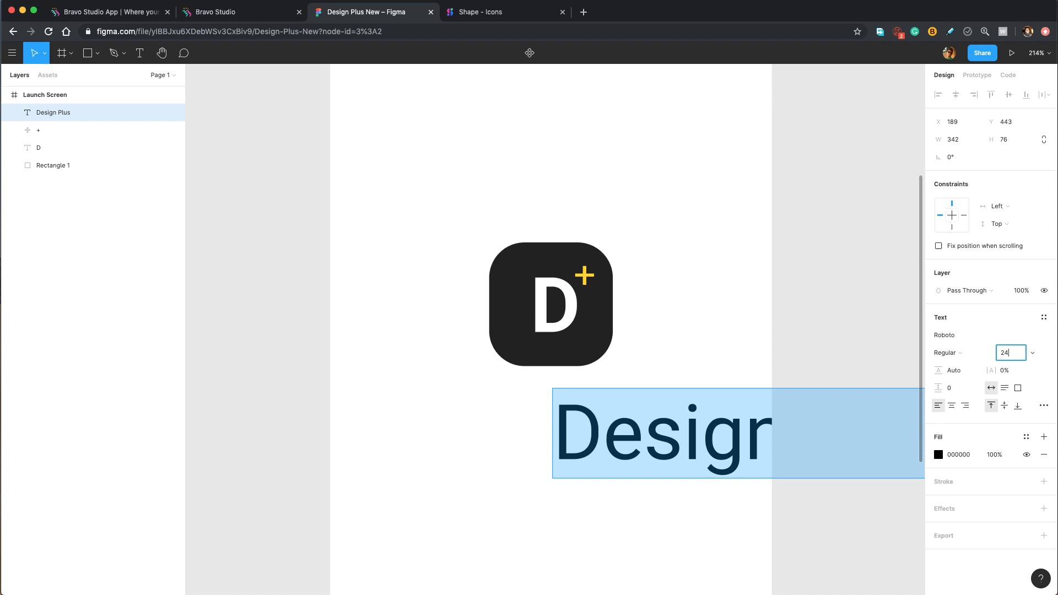
{"action": "key", "text": "Return"}
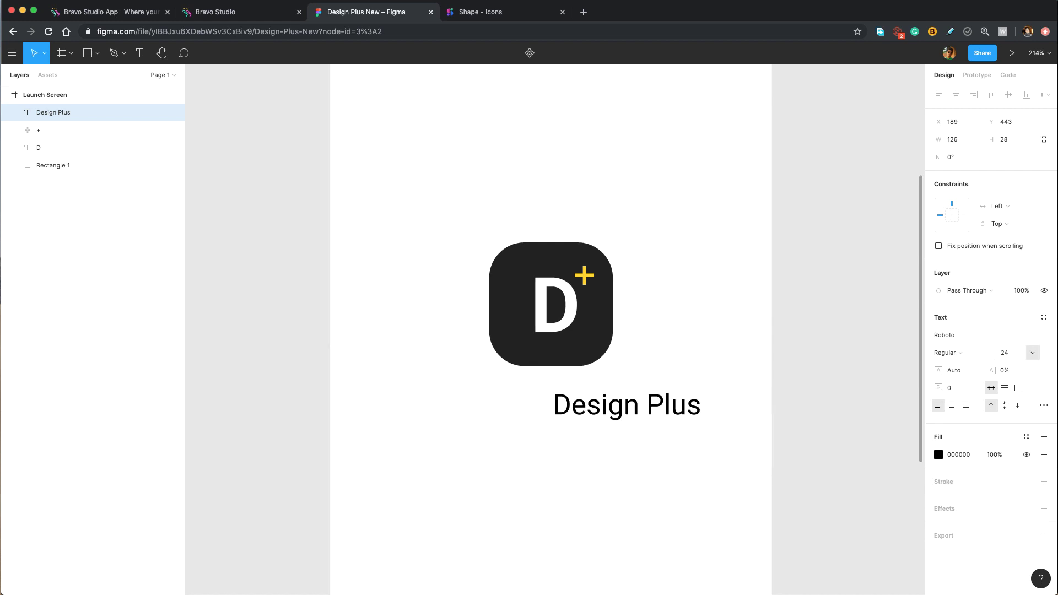
{"action": "left_click", "coordinate": [955, 95]}
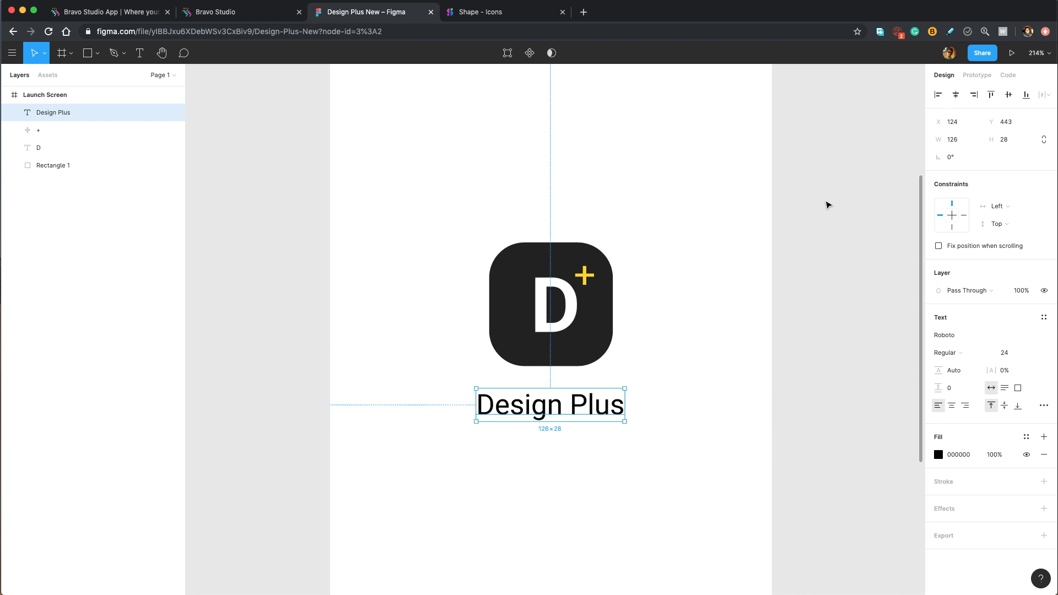
Group the dark square, D and plus sign and name the group 'Logo'.
{"action": "left_click_drag", "start_coordinate": [474, 300], "coordinate": [594, 349]}
{"action": "left_click", "coordinate": [586, 274], "text": "shift"}
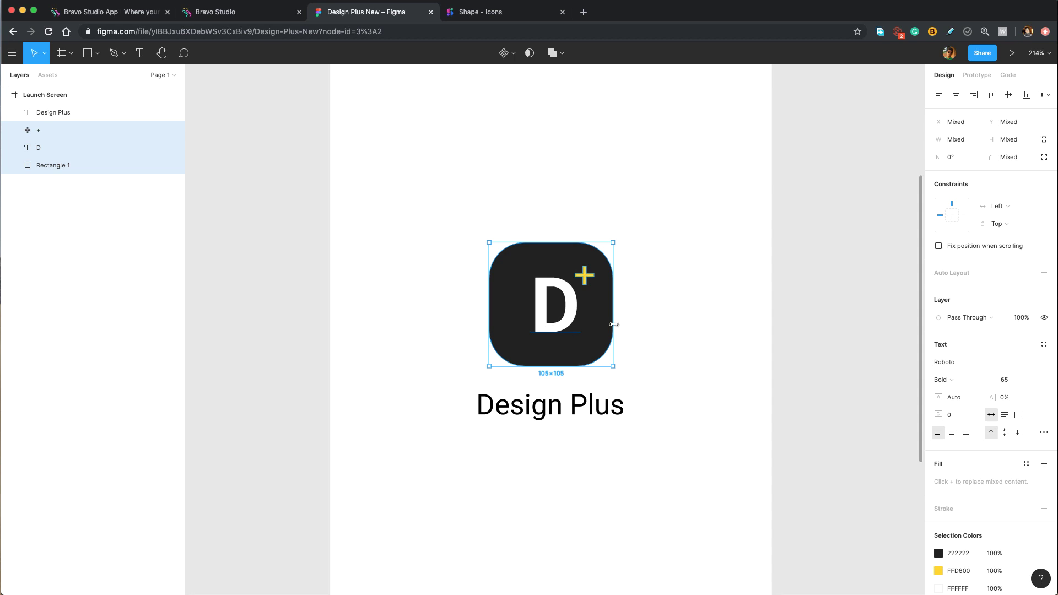
{"action": "key", "text": "ctrl+g"}
{"action": "left_click", "coordinate": [558, 316]}
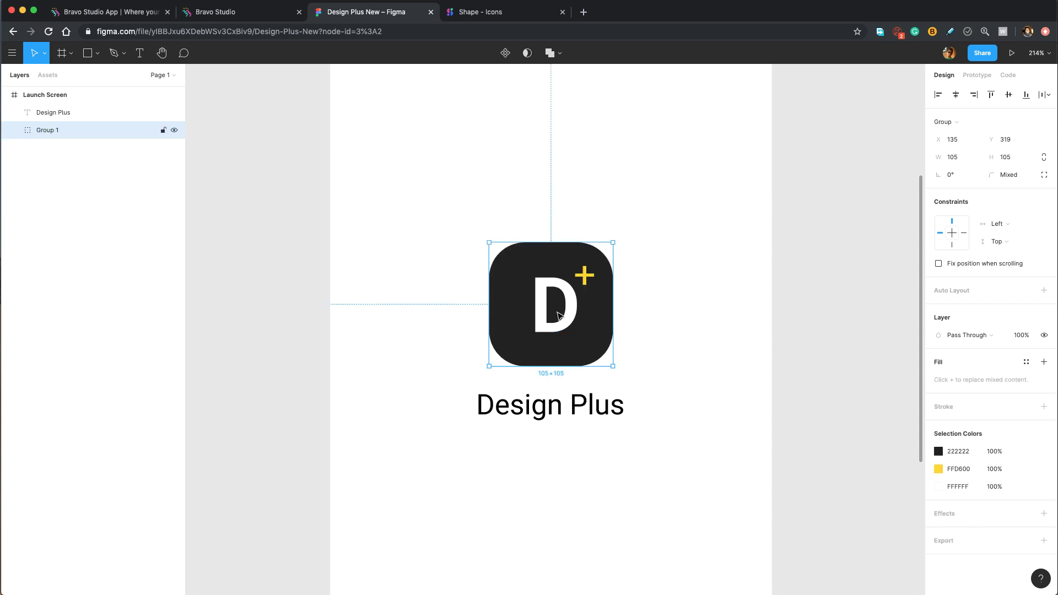
{"action": "double_click", "coordinate": [34, 131]}
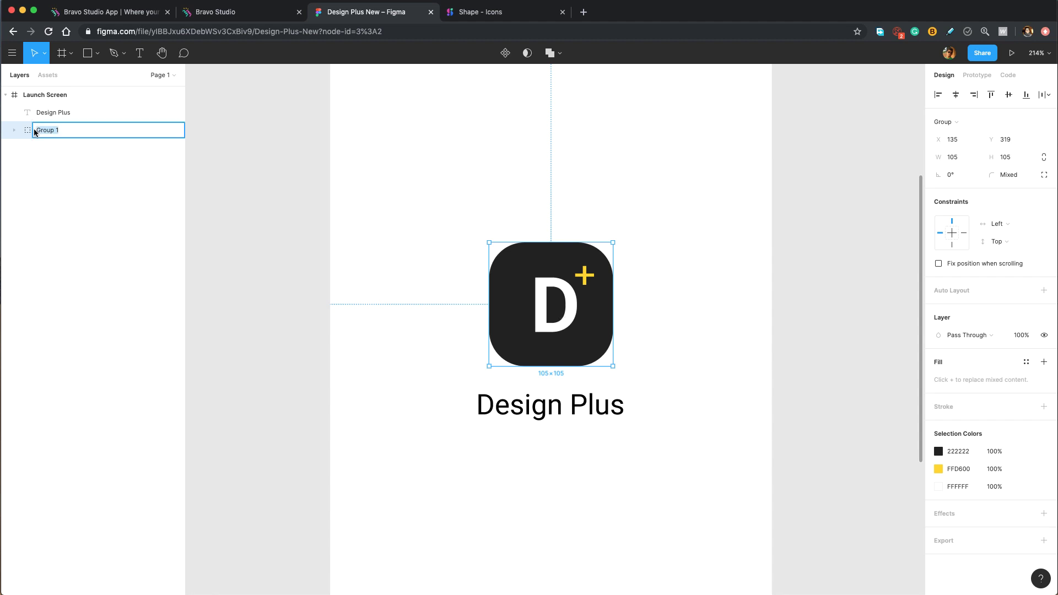
{"action": "type", "text": "Logo"}
{"action": "key", "text": "Return"}
Group the Logo together with the Design Plus label.
{"action": "key", "text": "ctrl+a"}
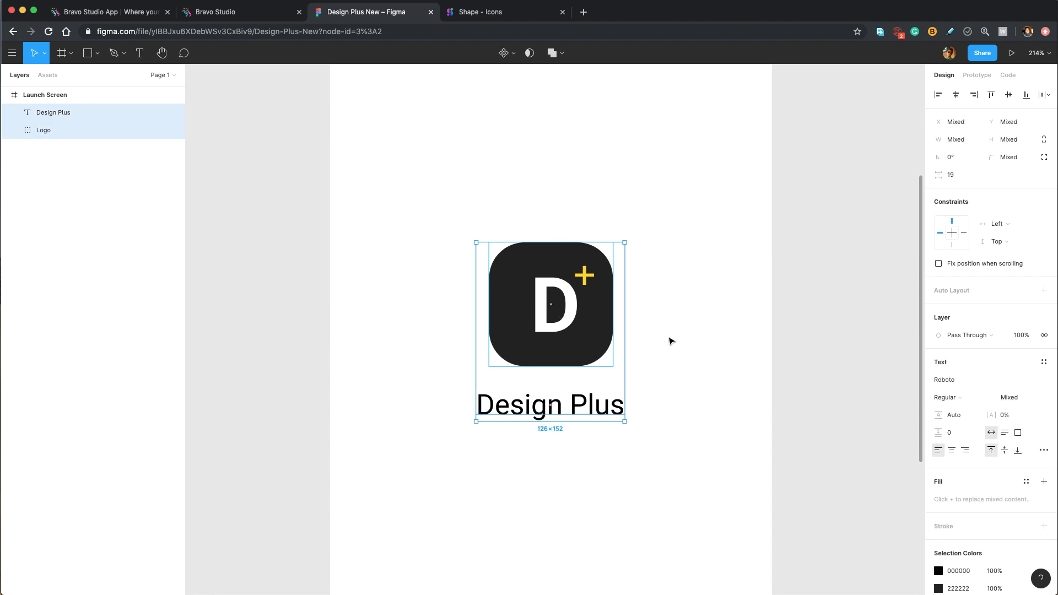
{"action": "key", "text": "ctrl+g"}
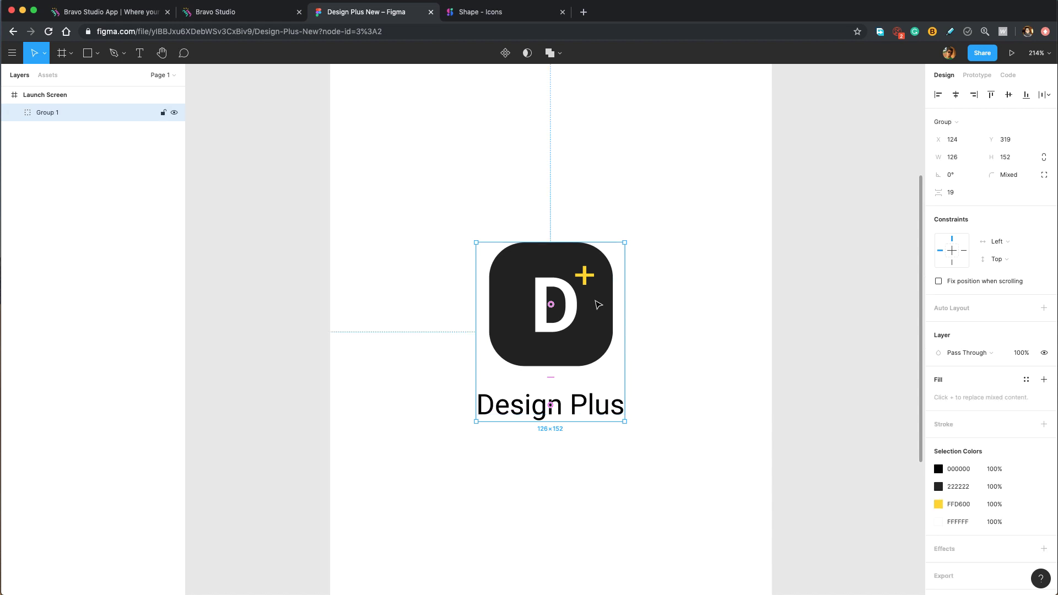
{"action": "key", "text": "Escape"}
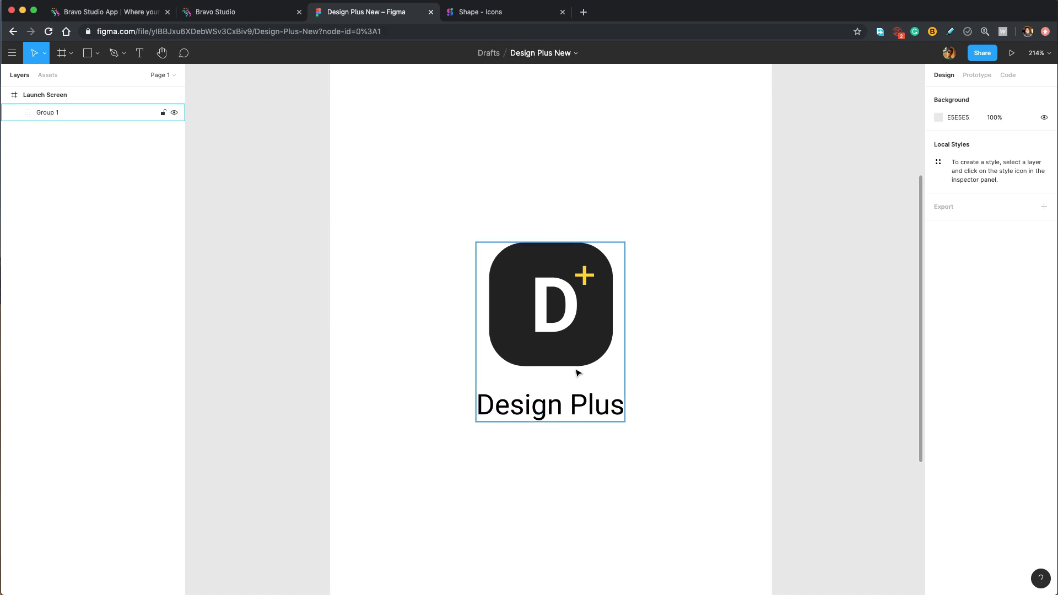
Zoom out to show the whole Launch Screen frame and pan to leave space on its right.
{"action": "scroll", "coordinate": [578, 363], "scroll_direction": "down", "scroll_amount": 5}
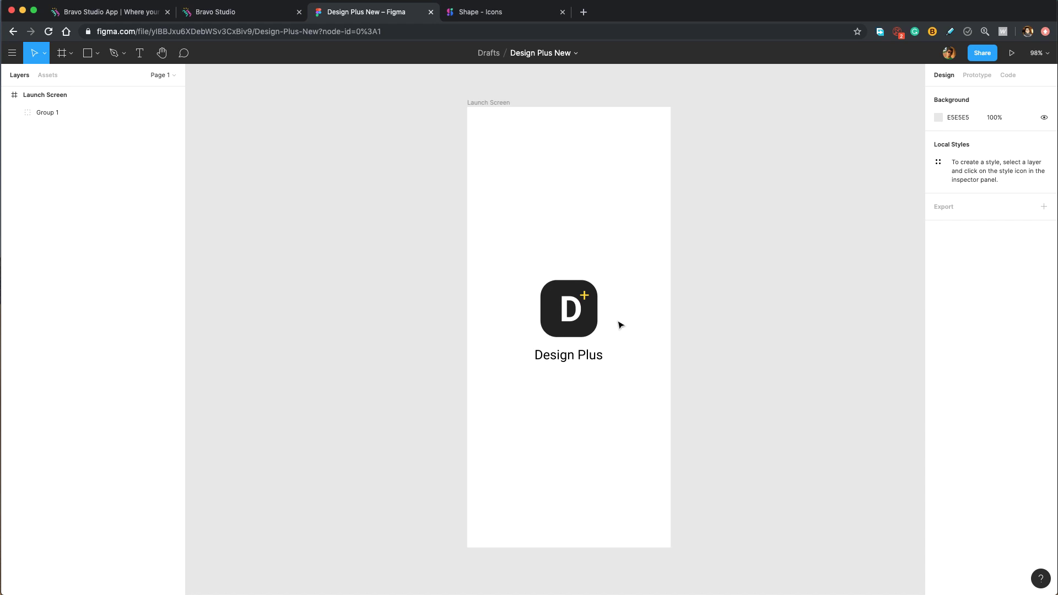
{"action": "left_click", "coordinate": [597, 250]}
{"action": "left_click_drag", "start_coordinate": [744, 189], "coordinate": [588, 186]}
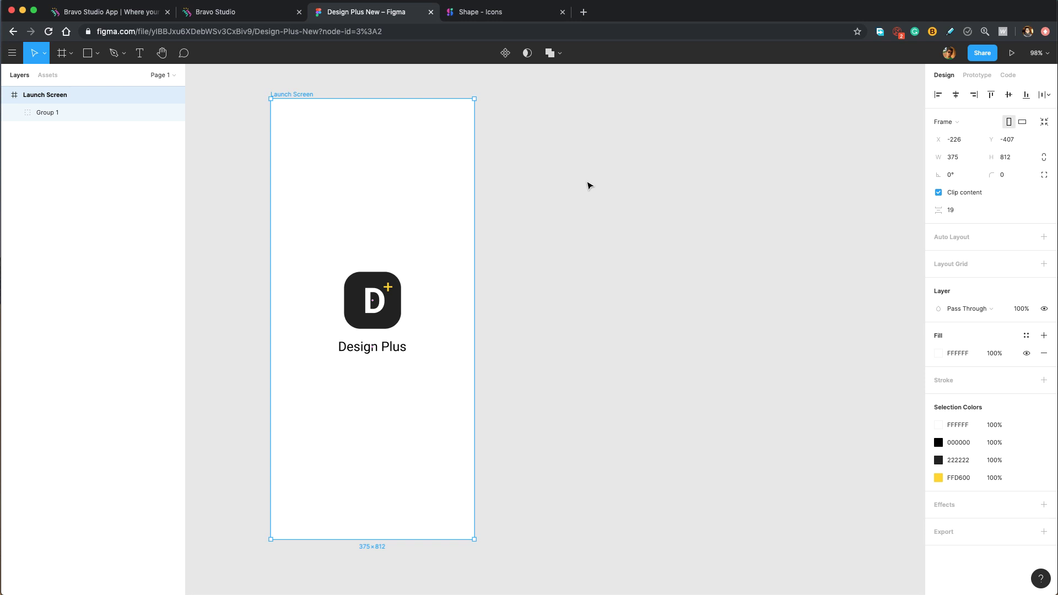
Duplicate Launch Screen, delete the logo group from the copy and rename it 'Menu'.
{"action": "key", "text": "super+d"}
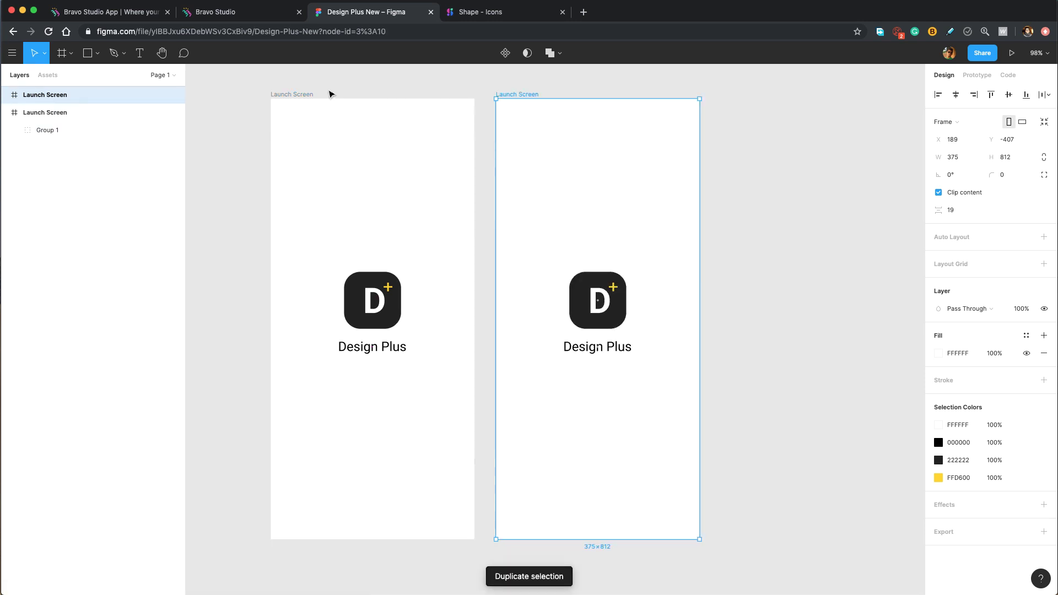
{"action": "left_click", "coordinate": [597, 236]}
{"action": "left_click", "coordinate": [597, 305]}
{"action": "key", "text": "Delete"}
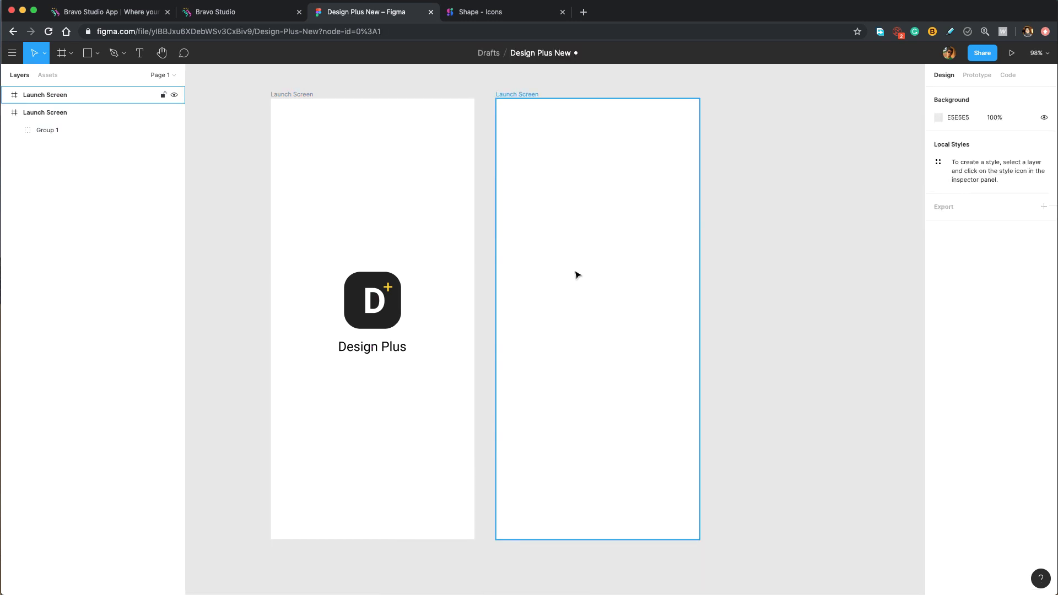
{"action": "double_click", "coordinate": [69, 95]}
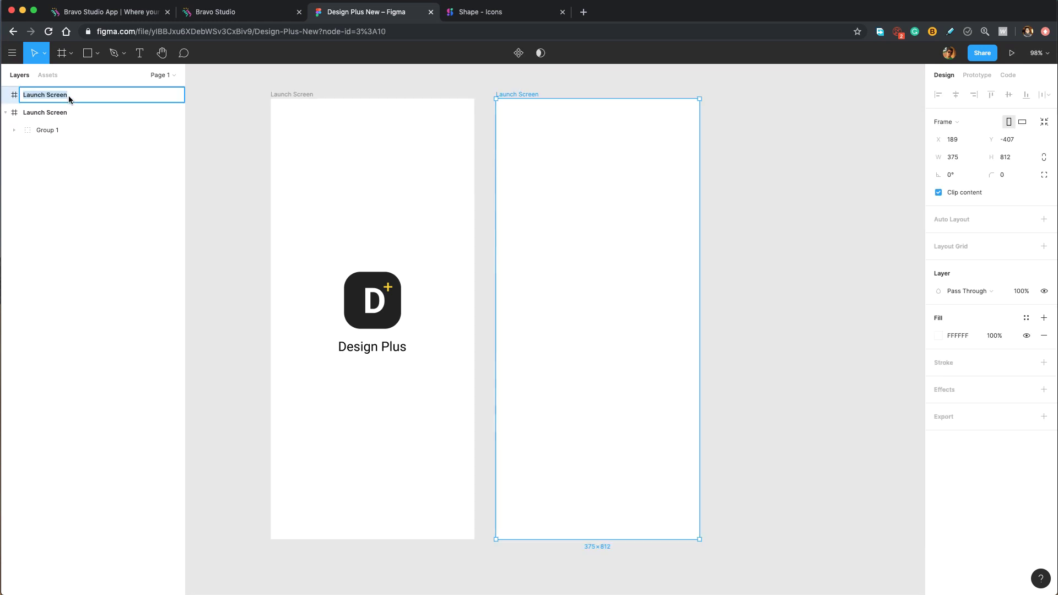
{"action": "type", "text": "Menu"}
{"action": "key", "text": "Return"}
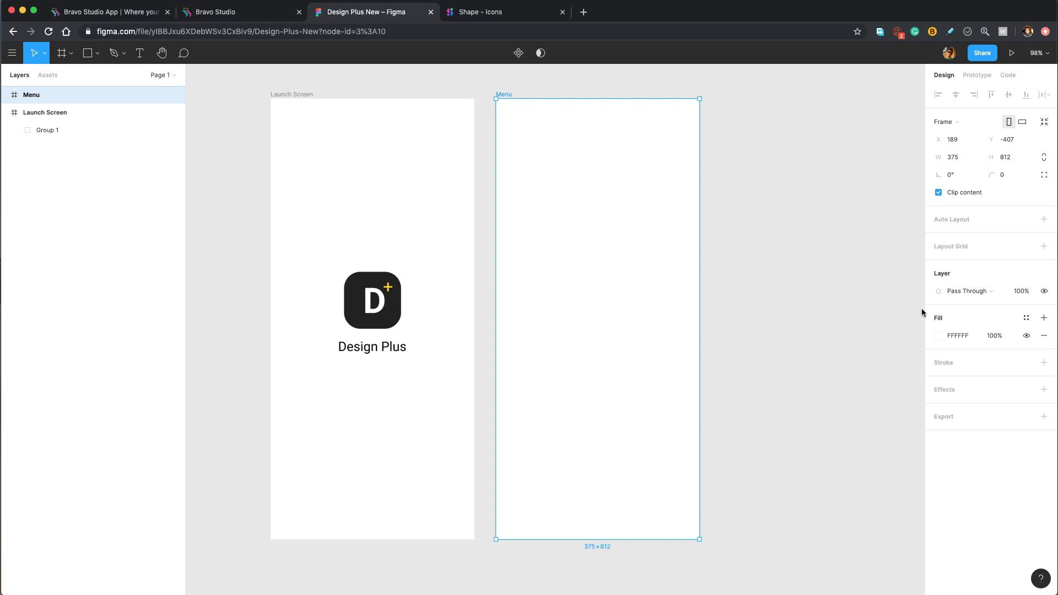
Fill the Menu frame with grey B7B7B7.
{"action": "left_click", "coordinate": [938, 335]}
{"action": "left_click_drag", "start_coordinate": [796, 337], "coordinate": [781, 359]}
{"action": "left_click", "coordinate": [914, 308]}
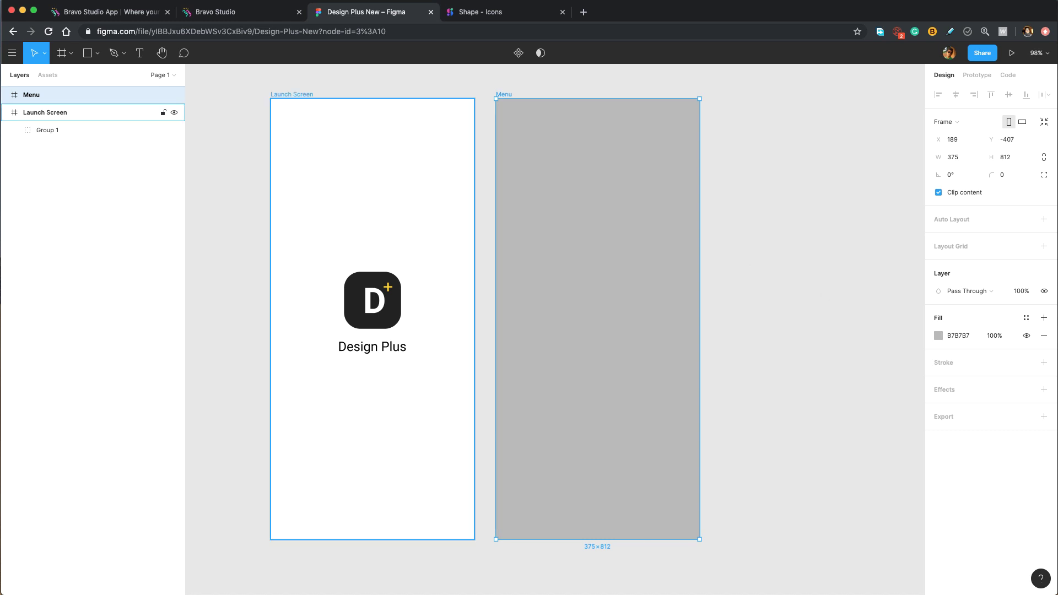
Draw a full-height white FFFFFF rectangle along the Menu frame's left side, 246 wide.
{"action": "left_click", "coordinate": [97, 53]}
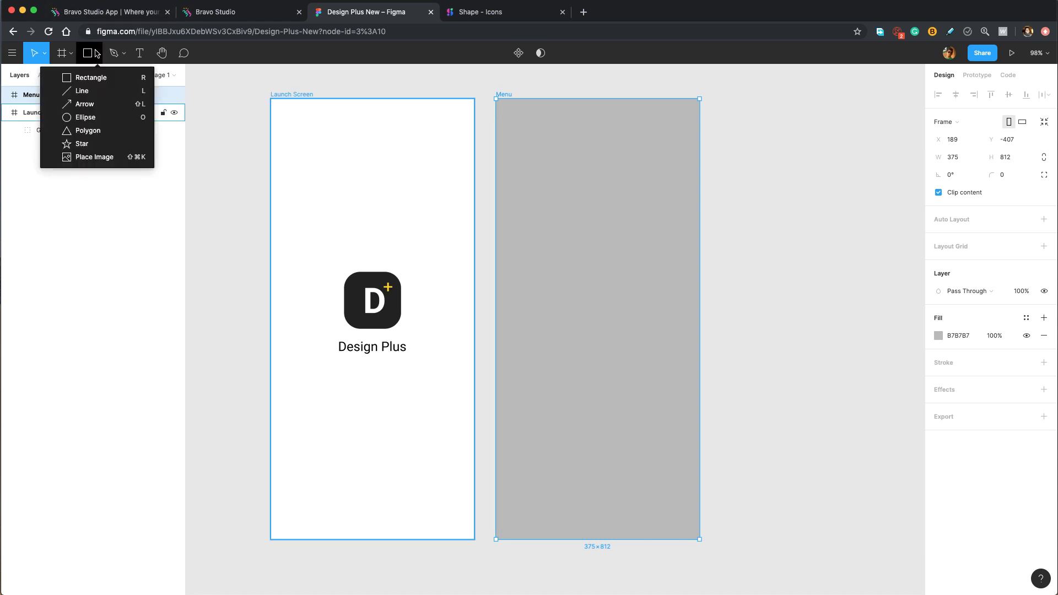
{"action": "left_click", "coordinate": [97, 83]}
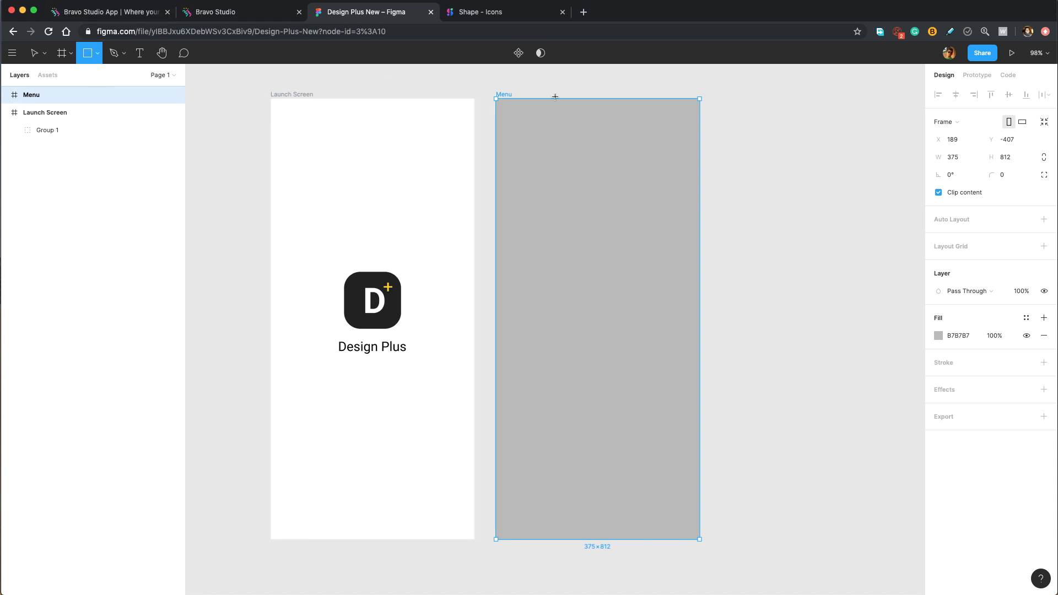
{"action": "mouse_move", "coordinate": [495, 99]}
{"action": "left_mouse_down"}
{"action": "mouse_move", "coordinate": [498, 184]}
{"action": "mouse_move", "coordinate": [498, 170]}
{"action": "mouse_move", "coordinate": [588, 489]}
{"action": "mouse_move", "coordinate": [614, 537]}
{"action": "mouse_move", "coordinate": [629, 539]}
{"action": "left_mouse_up"}
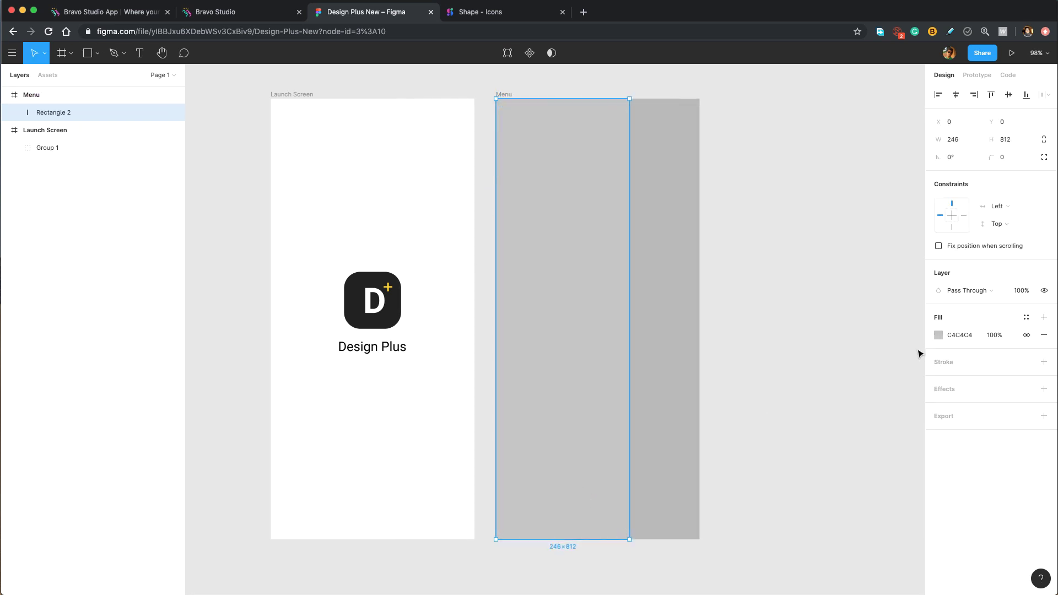
{"action": "left_click", "coordinate": [938, 337]}
{"action": "left_click_drag", "start_coordinate": [853, 356], "coordinate": [751, 292]}
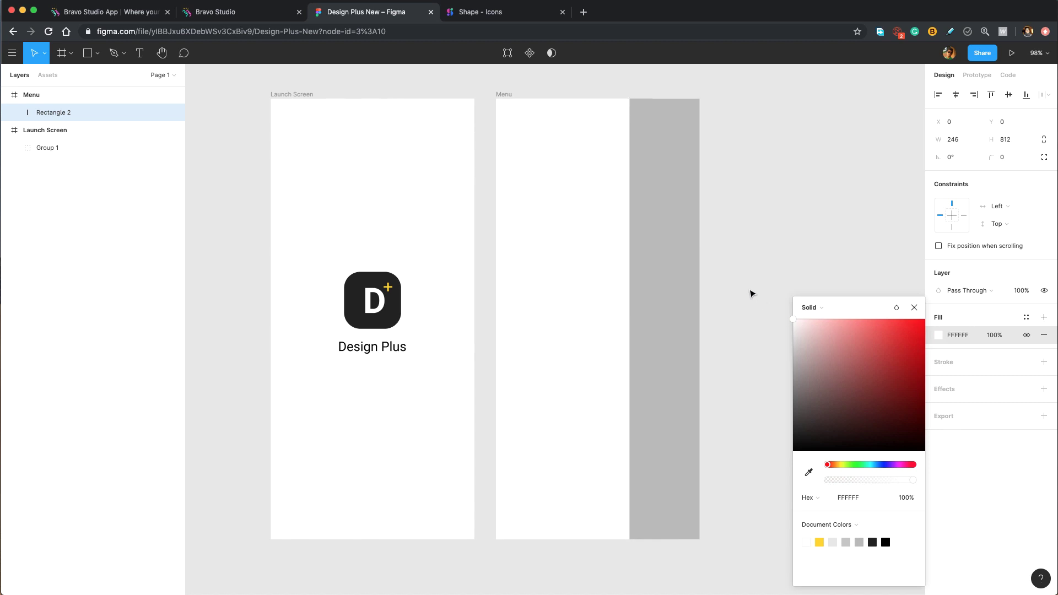
{"action": "left_click", "coordinate": [914, 307]}
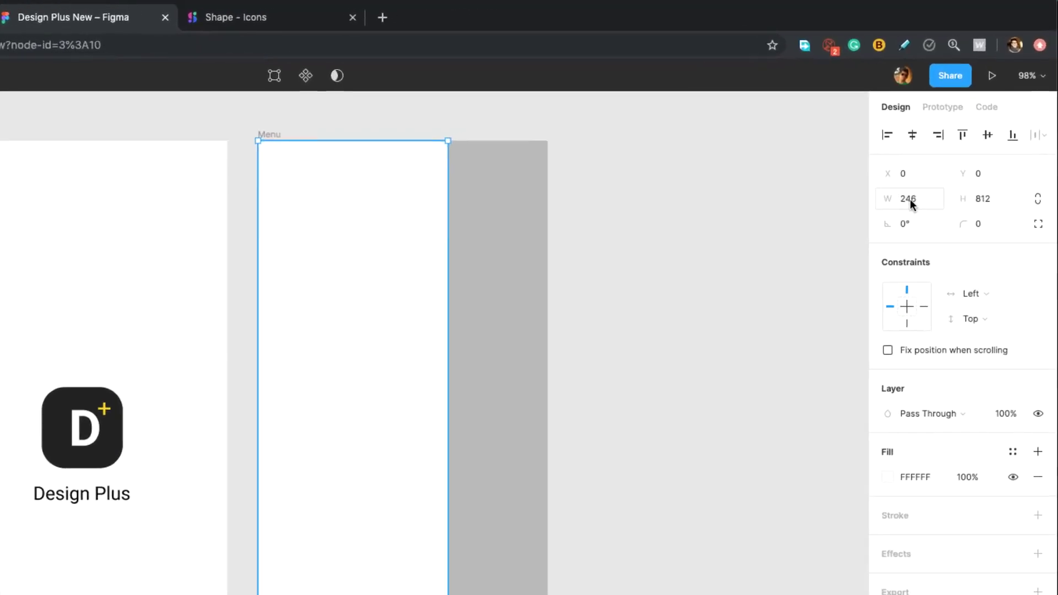
{"action": "left_click", "coordinate": [910, 199]}
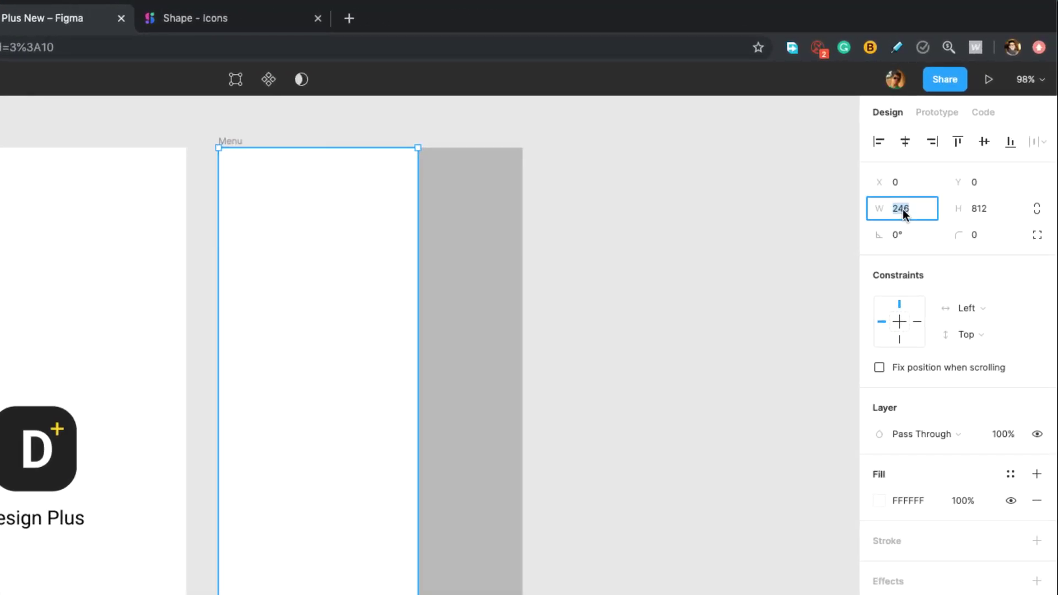
Set the white panel's width to 281 and round all its corners to 20.
{"action": "type", "text": "281"}
{"action": "key", "text": "Return"}
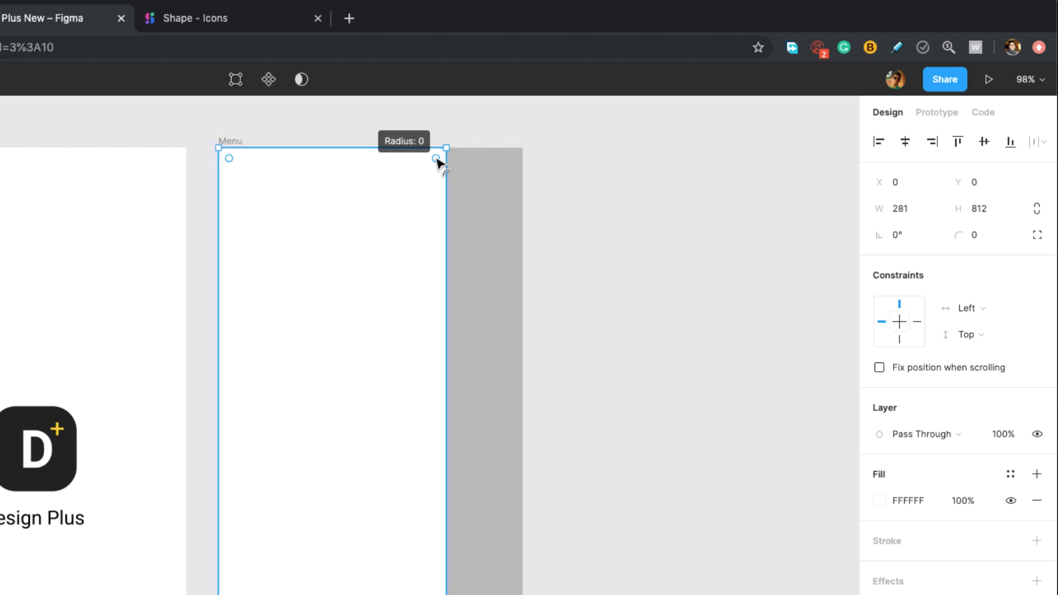
{"action": "left_click_drag", "start_coordinate": [436, 160], "coordinate": [433, 167]}
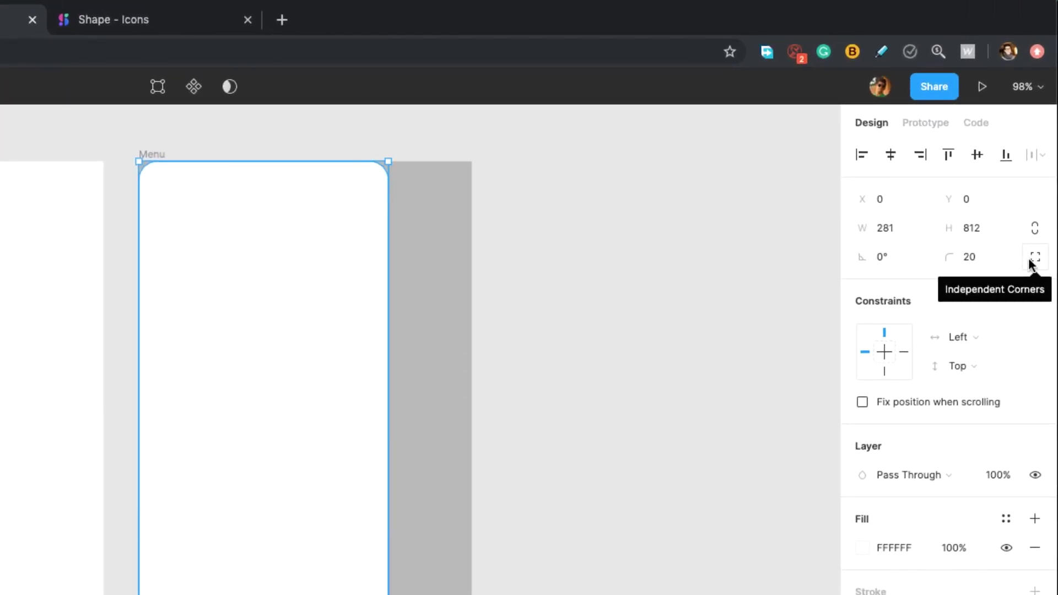
Switch to independent corners and set the top-left and bottom-left radii to 0.
{"action": "left_click", "coordinate": [1034, 261]}
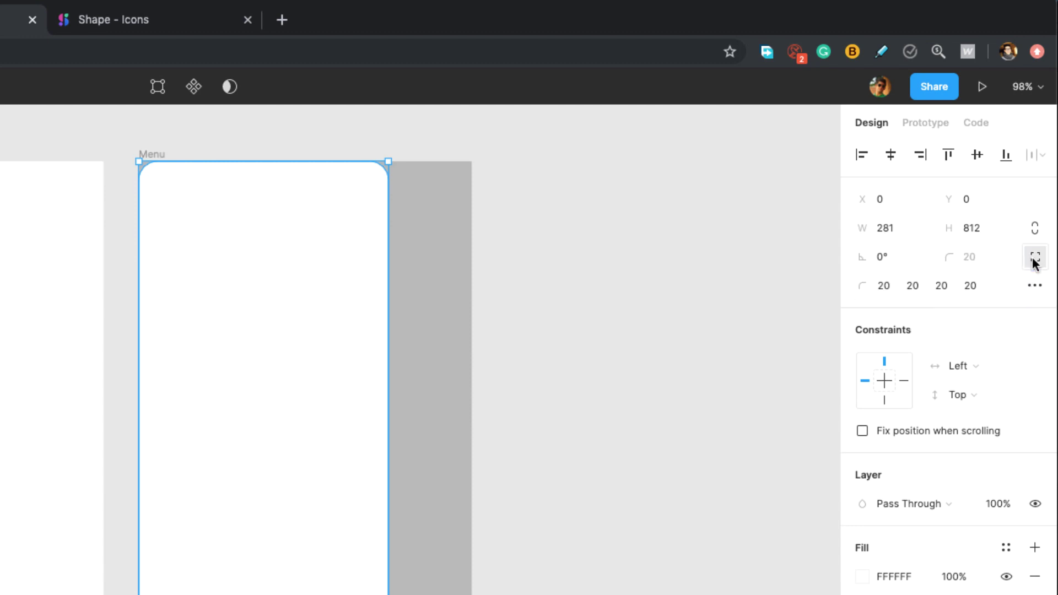
{"action": "left_click", "coordinate": [882, 287]}
{"action": "type", "text": "0"}
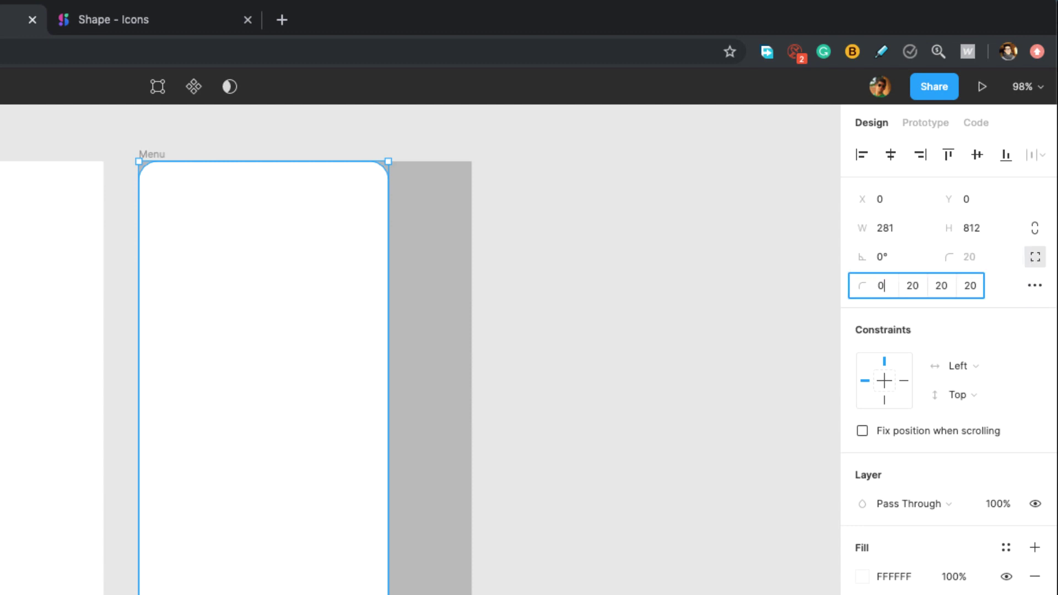
{"action": "left_click", "coordinate": [969, 286]}
{"action": "type", "text": "0"}
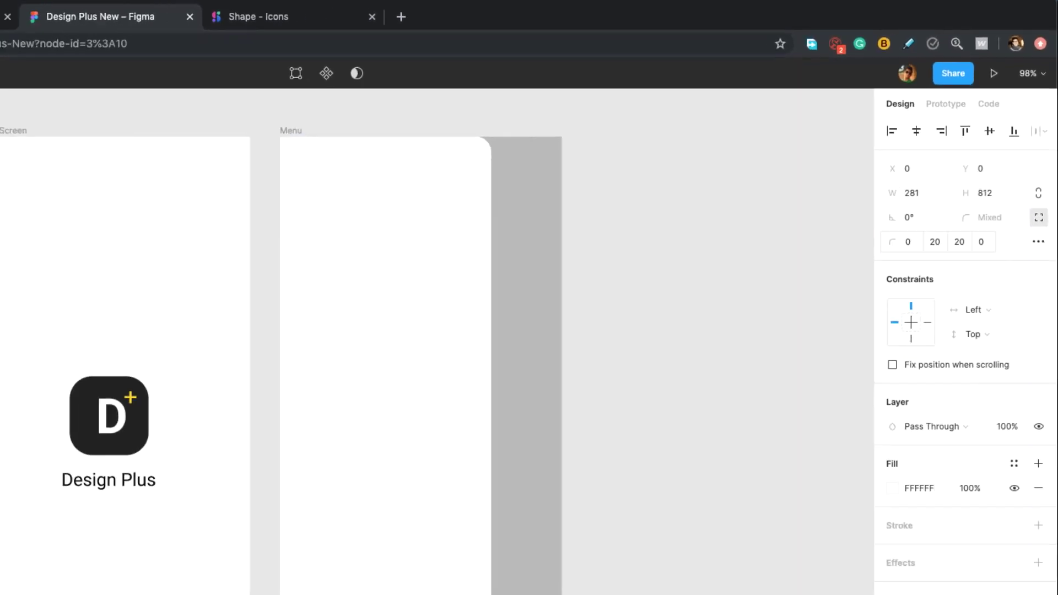
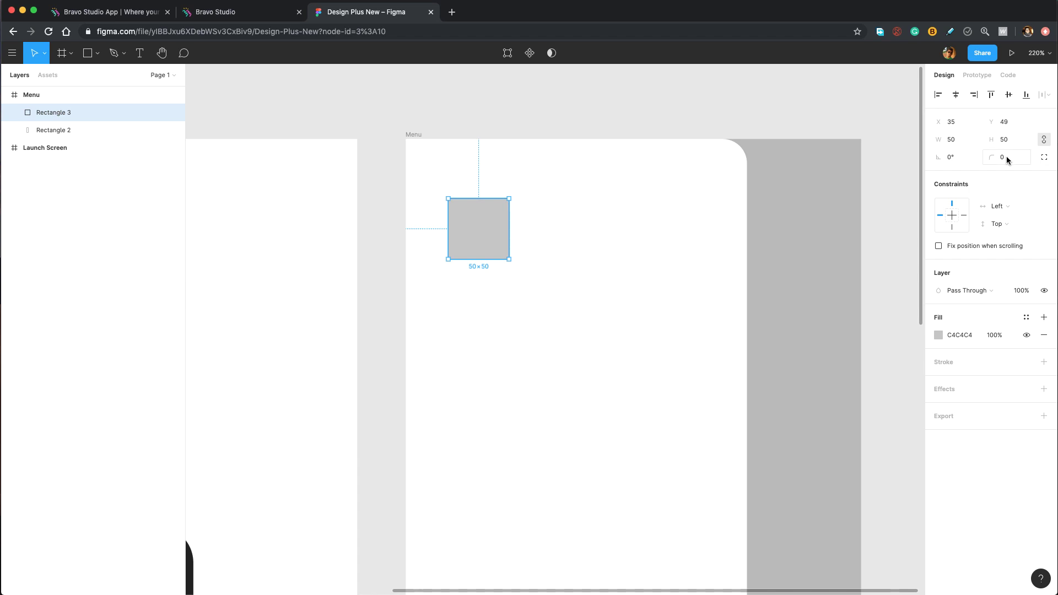
Give the grey square a corner radius of 18.
{"action": "left_click", "coordinate": [1006, 157]}
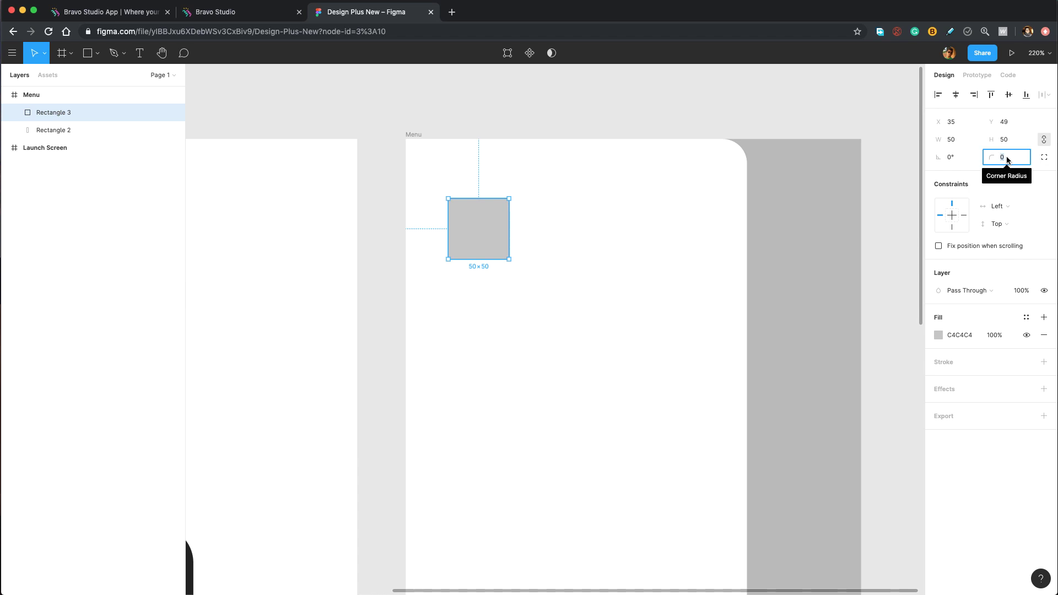
{"action": "type", "text": "18"}
{"action": "key", "text": "Return"}
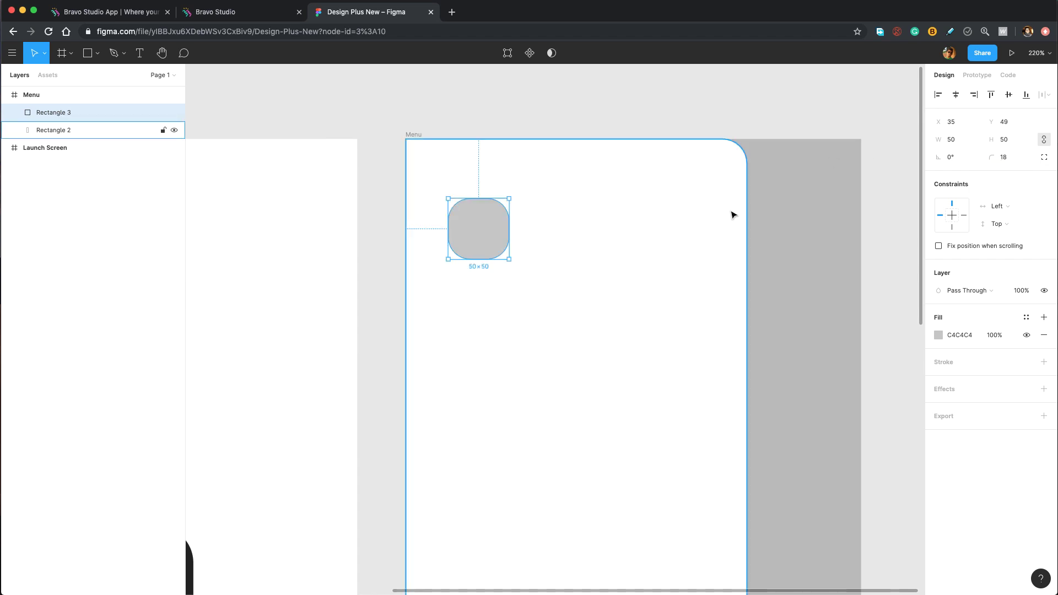
Bring up the Plugins list from the main menu.
{"action": "mouse_move", "coordinate": [477, 243]}
{"action": "left_click", "coordinate": [11, 53]}
{"action": "mouse_move", "coordinate": [83, 231]}
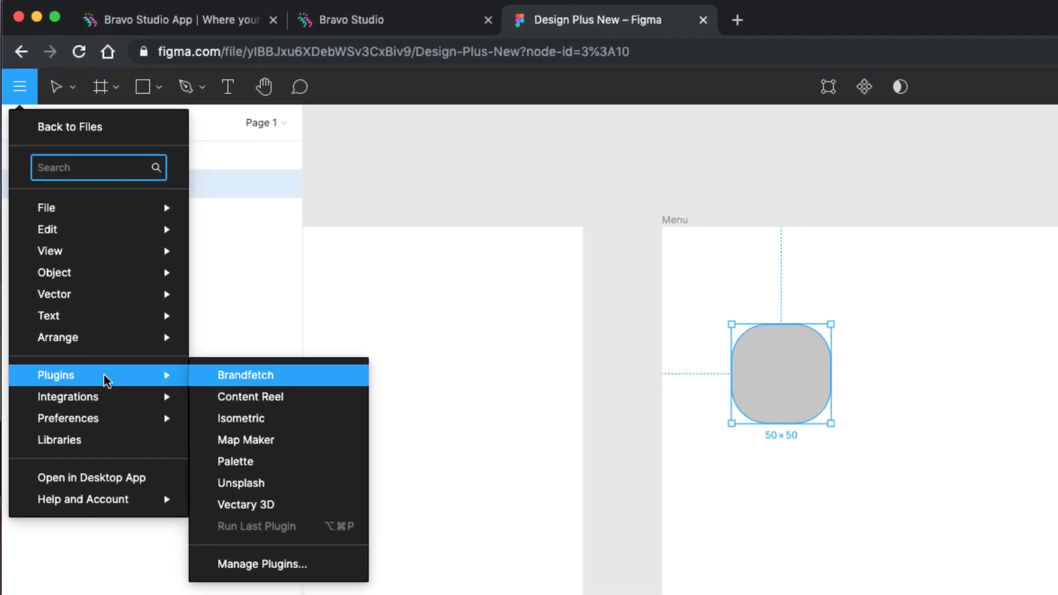
Look up the Content Reel plugin in plugin management, then return to the file.
{"action": "left_click", "coordinate": [248, 567]}
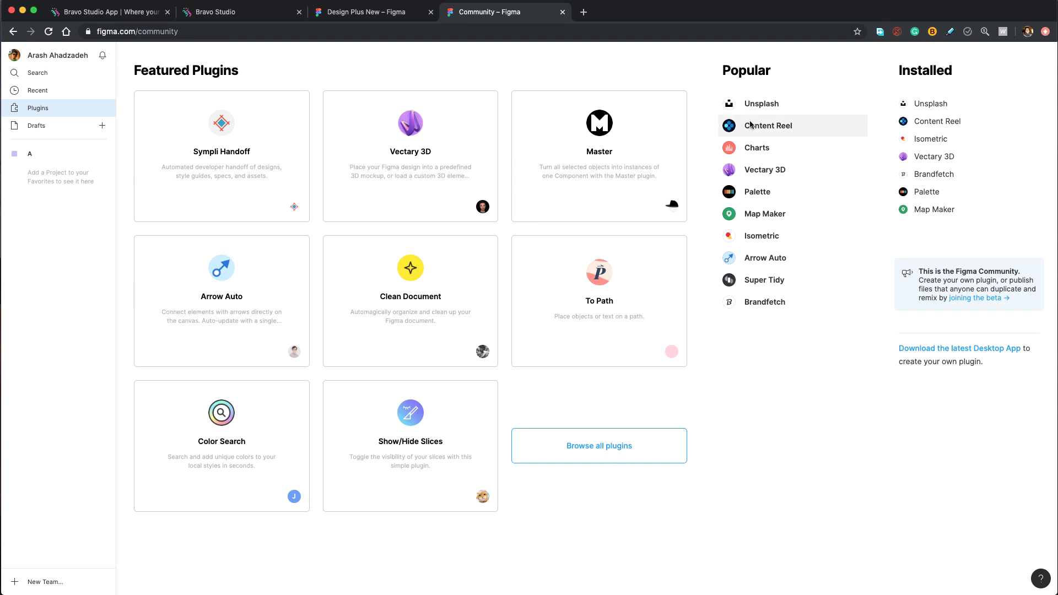
{"action": "left_click", "coordinate": [787, 131]}
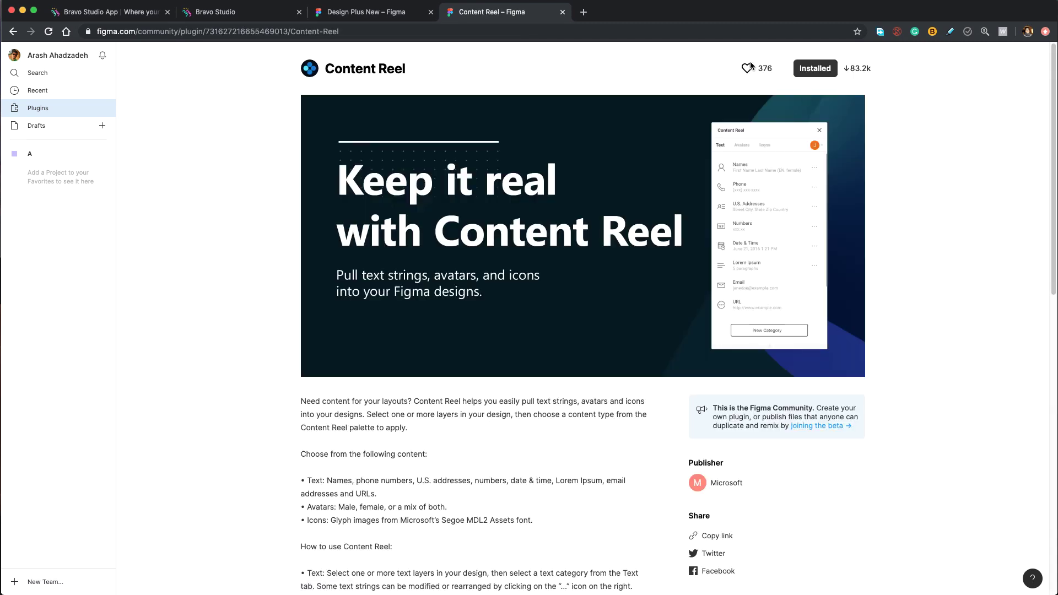
{"action": "key", "text": "super+w"}
Run Content Reel and fill the square with an Avatars > Female photo.
{"action": "left_click", "coordinate": [11, 52]}
{"action": "mouse_move", "coordinate": [46, 233]}
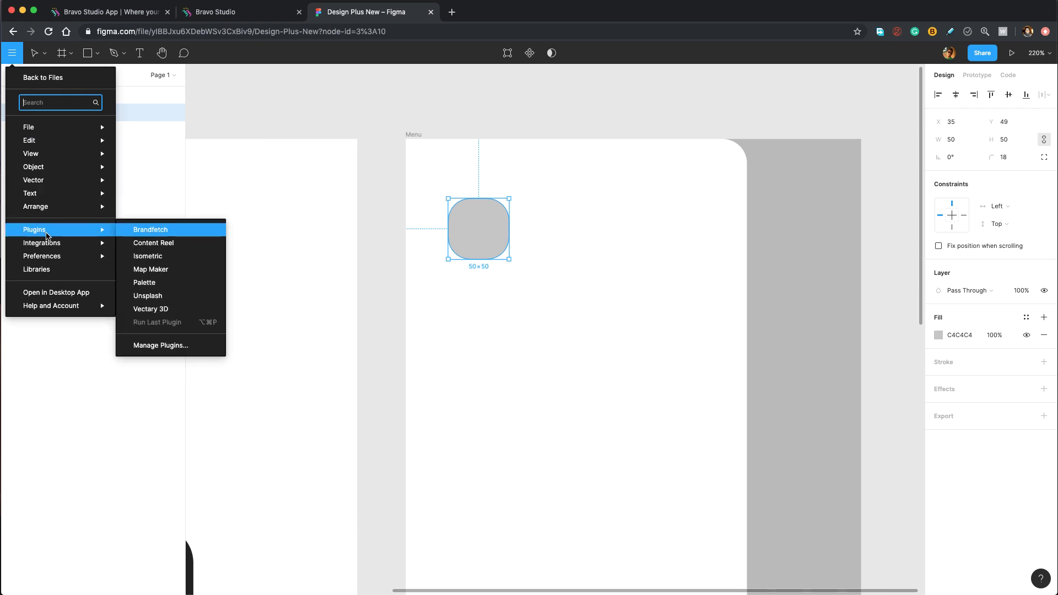
{"action": "left_click", "coordinate": [137, 242]}
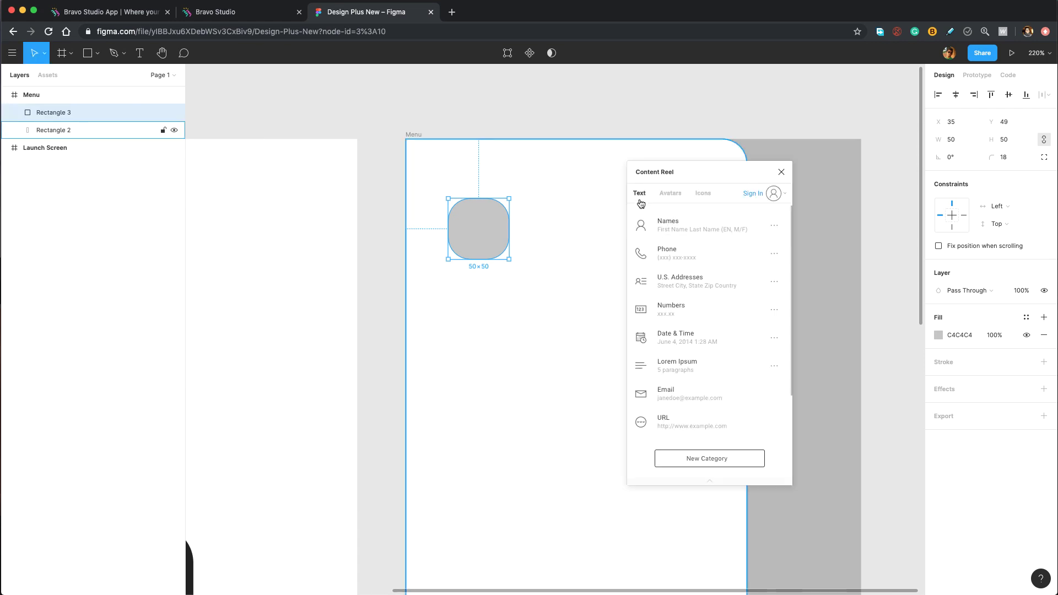
{"action": "left_click", "coordinate": [669, 196]}
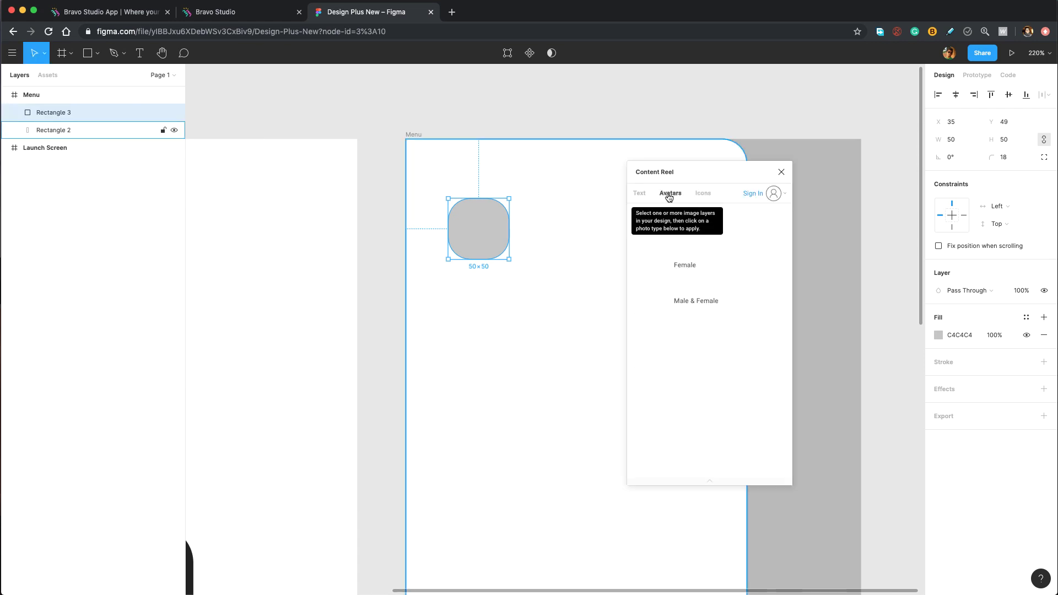
{"action": "left_click", "coordinate": [656, 266]}
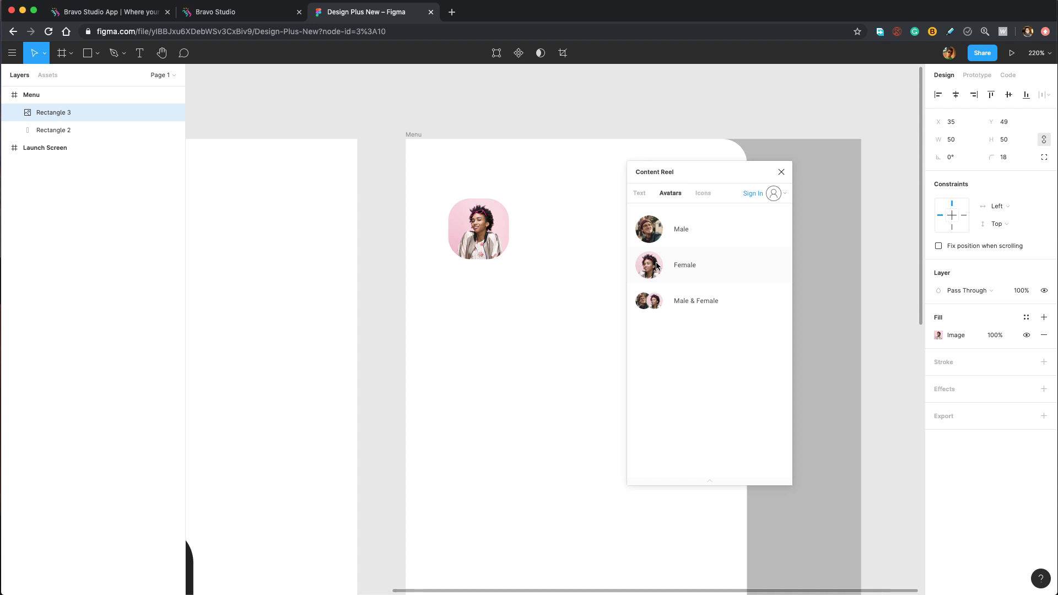
{"action": "left_click", "coordinate": [781, 171]}
{"action": "key", "text": "t"}
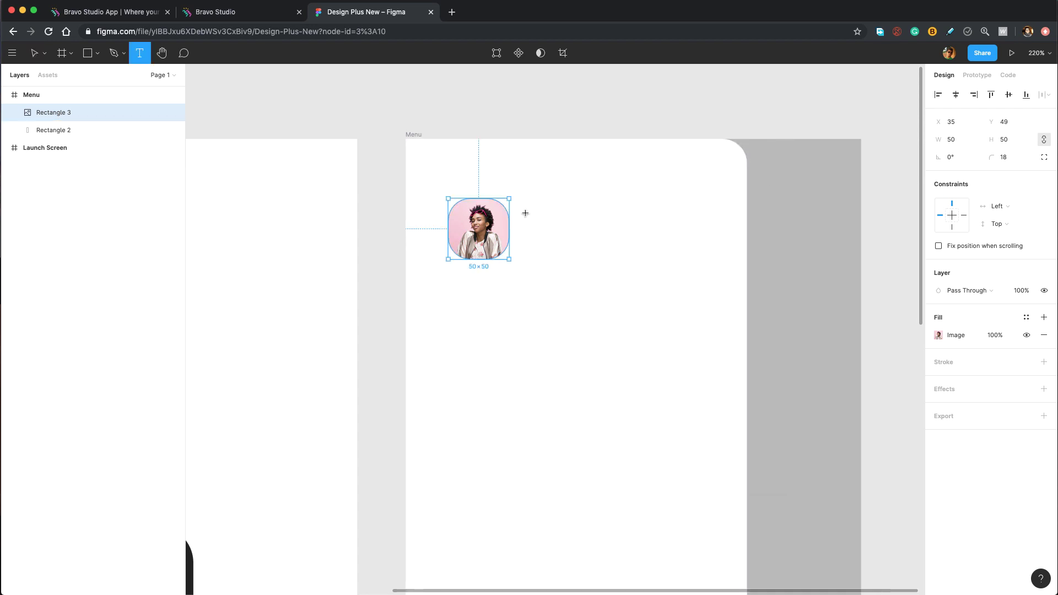
Add a person's name beside the photo in Roboto Medium 16, spaced 8 px from it.
{"action": "left_click", "coordinate": [526, 213]}
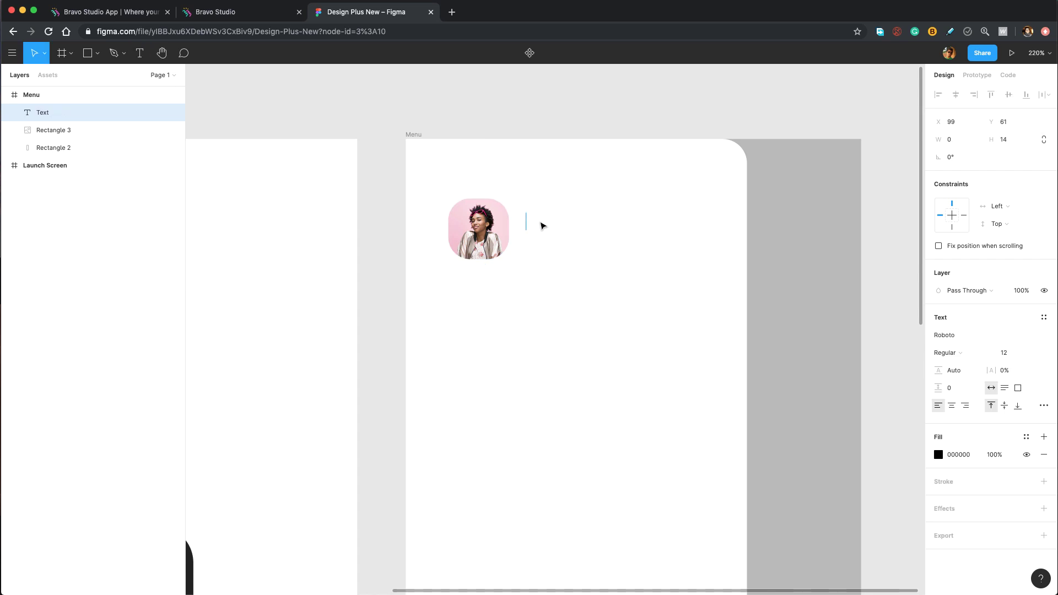
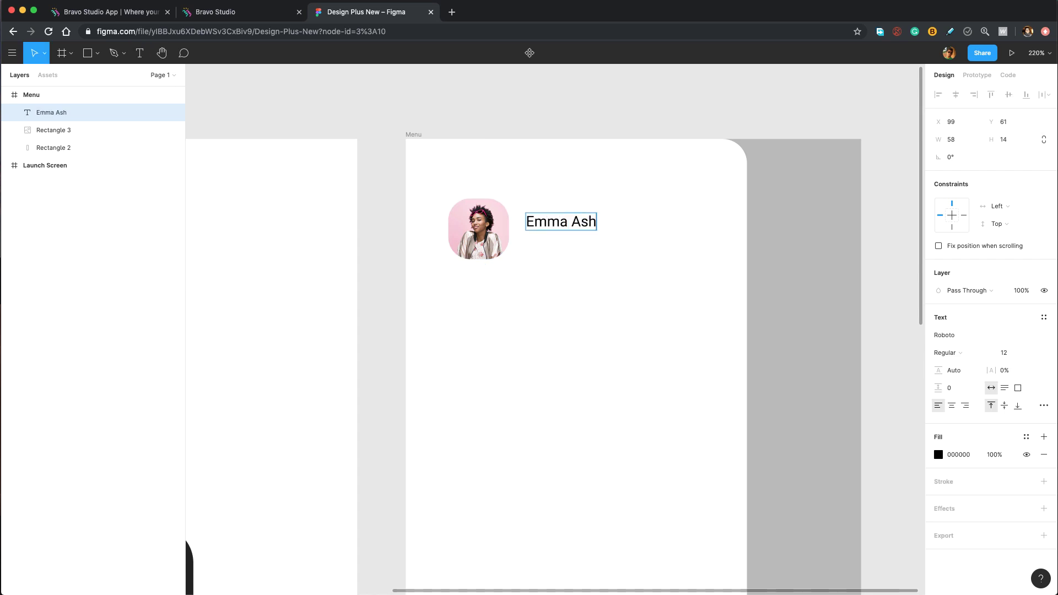
{"action": "key", "text": "ctrl+a"}
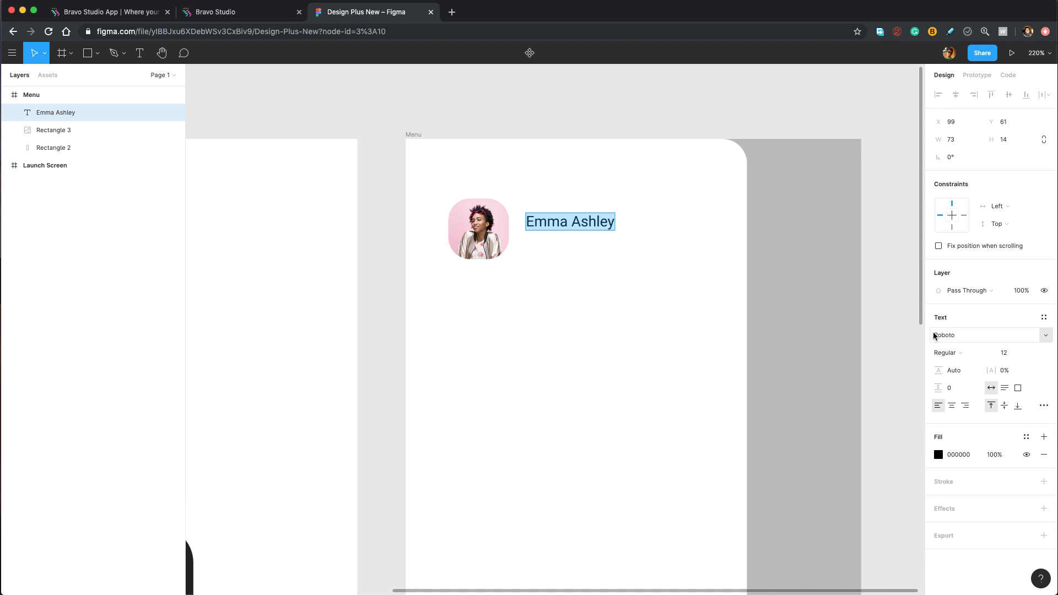
{"action": "left_click", "coordinate": [965, 354]}
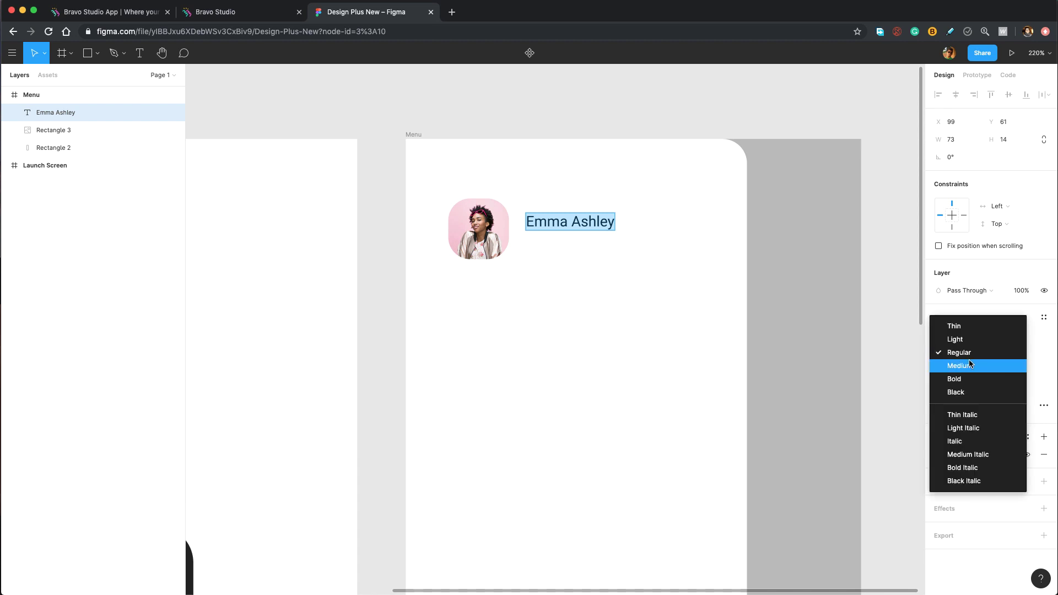
{"action": "left_click", "coordinate": [969, 366]}
{"action": "left_click", "coordinate": [1019, 352]}
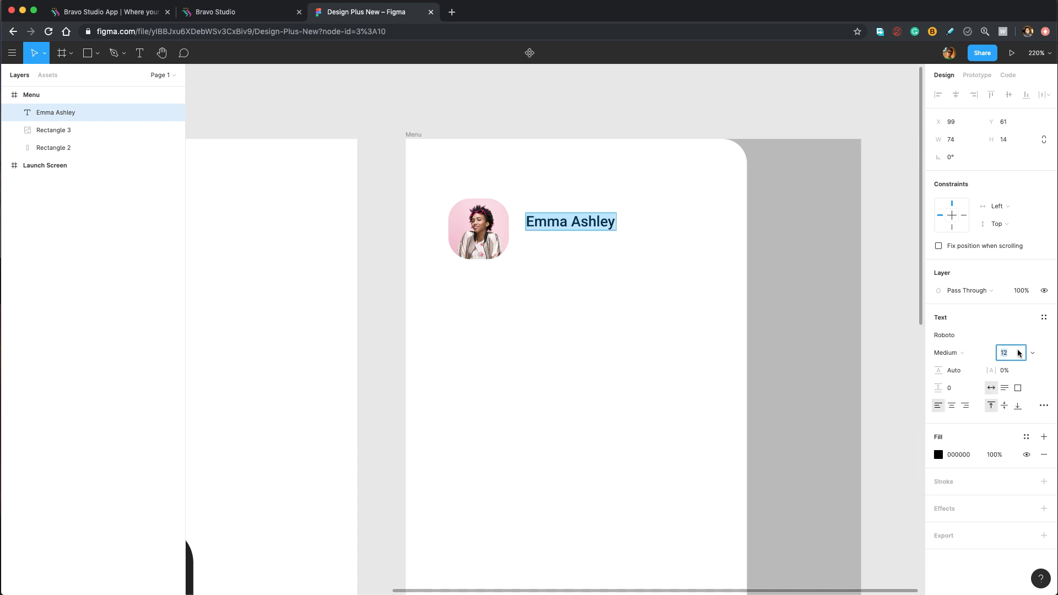
{"action": "type", "text": "16"}
{"action": "key", "text": "Return"}
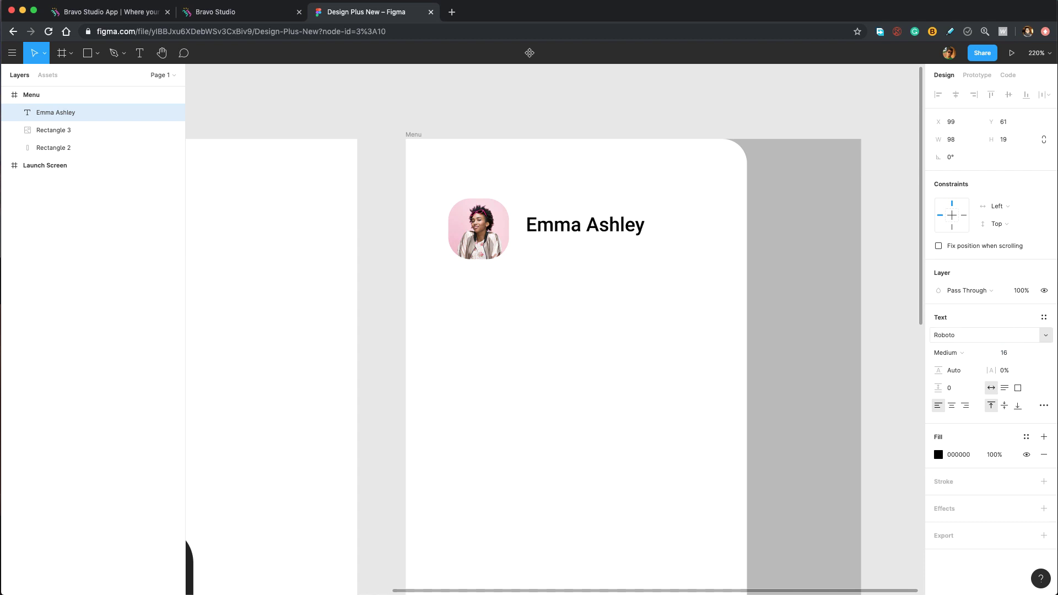
{"action": "key", "text": "shift+Left"}
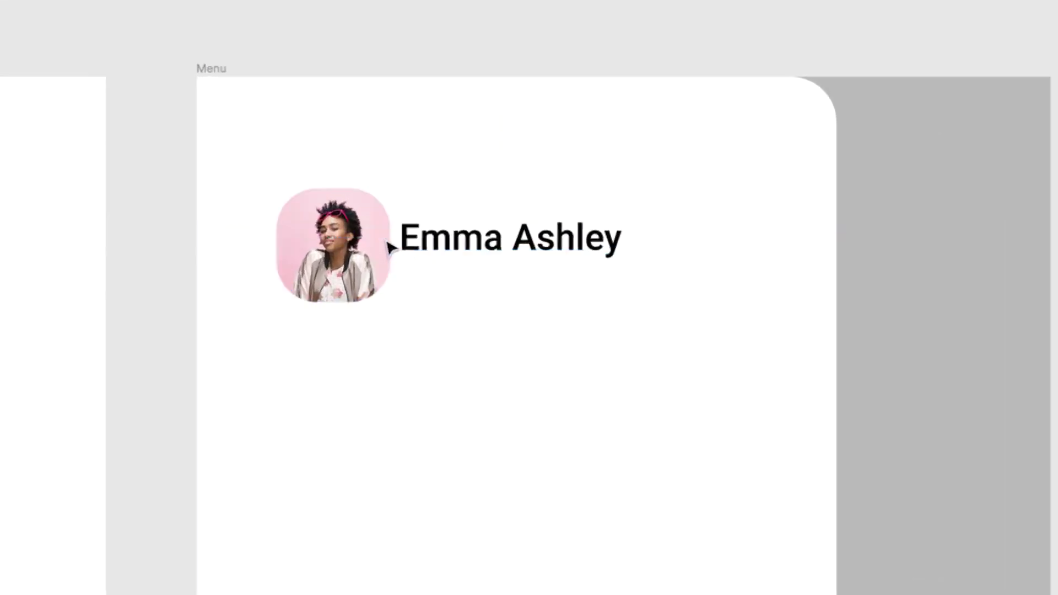
{"action": "key", "text": "Right"}
{"action": "key", "text": "Right"}
{"action": "key", "text": "Right"}
{"action": "key", "text": "Right"}
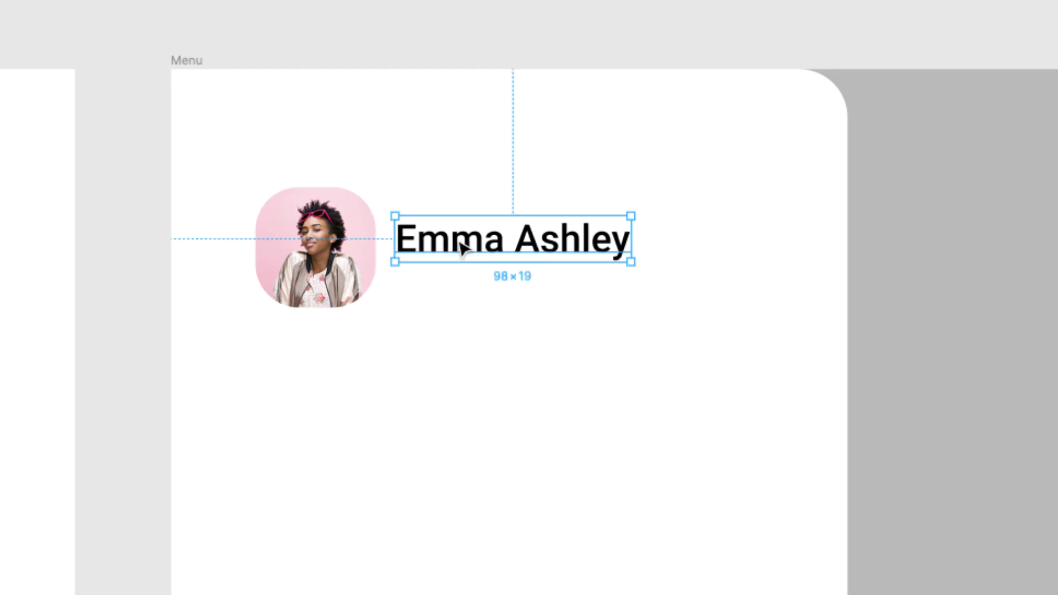
Duplicate the name below itself as the username handle in Roboto Regular 14.
{"action": "left_click_drag", "start_coordinate": [461, 247], "coordinate": [462, 290]}
{"action": "double_click", "coordinate": [461, 289]}
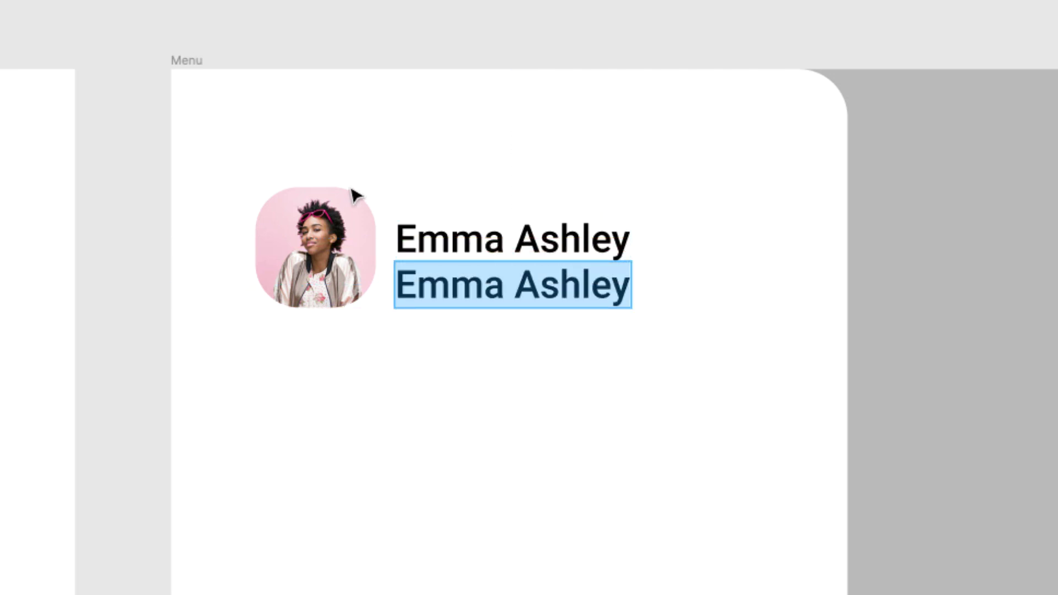
{"action": "type", "text": "@emma"}
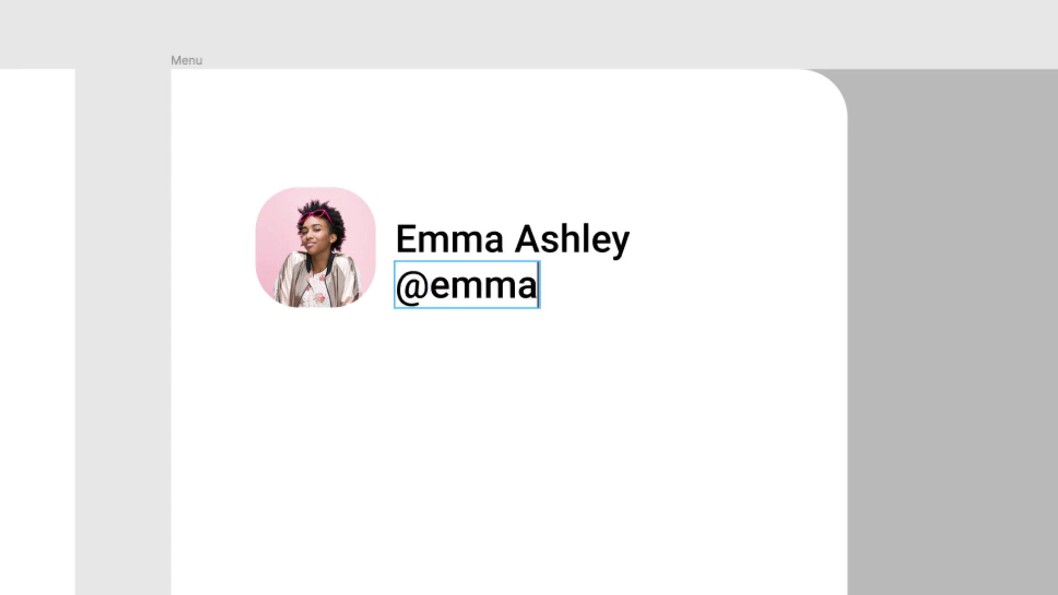
{"action": "type", "text": "_ashley"}
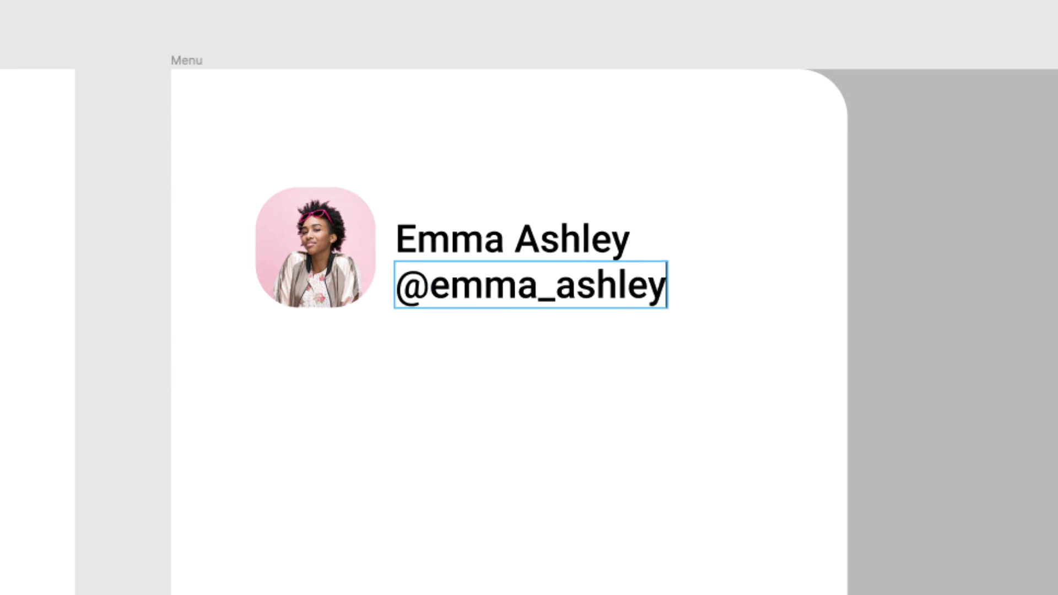
{"action": "key", "text": "super+a"}
{"action": "left_click", "coordinate": [985, 349]}
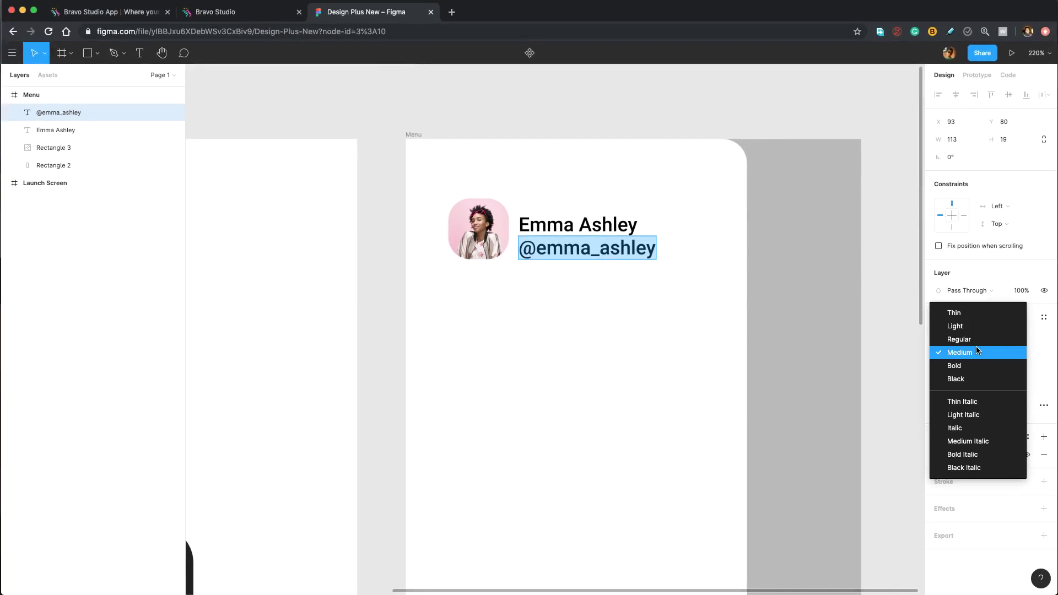
{"action": "left_click", "coordinate": [967, 339]}
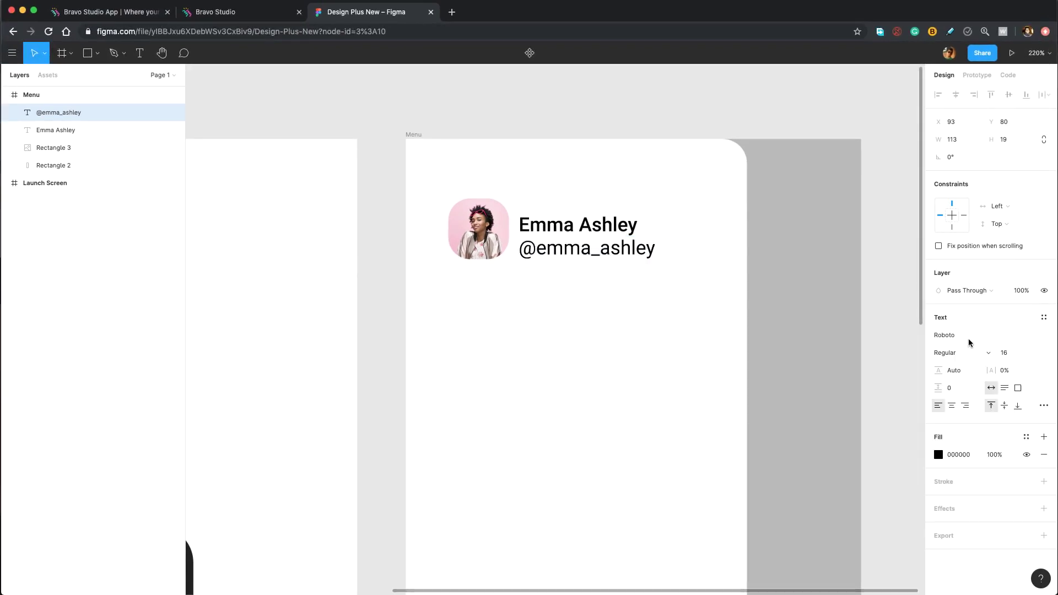
{"action": "left_click", "coordinate": [1009, 351]}
{"action": "type", "text": "1"}
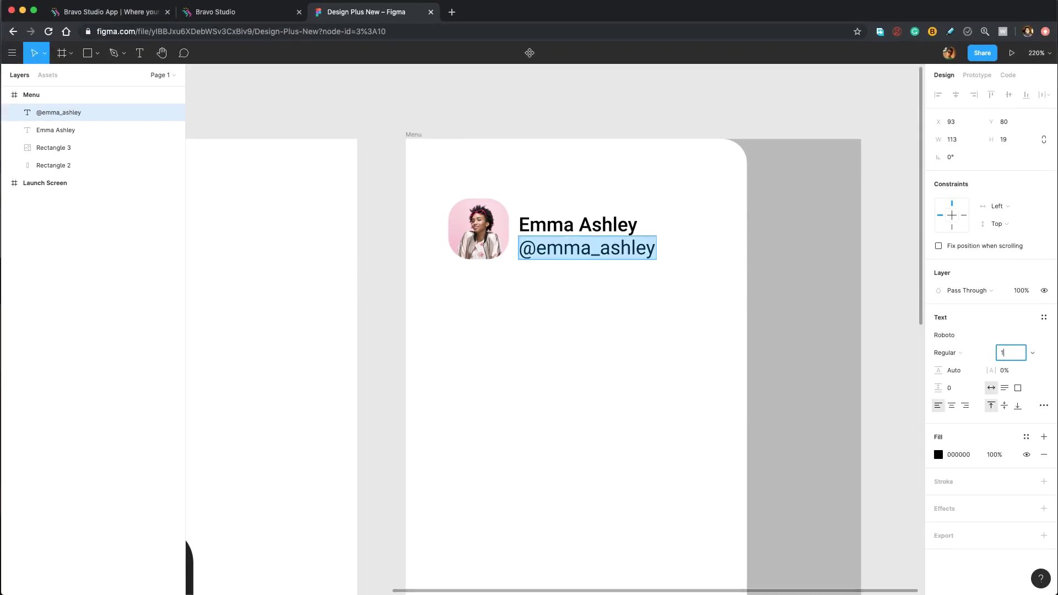
{"action": "key", "text": "Return"}
Colour the handle text grey 7C7C7C.
{"action": "left_click", "coordinate": [938, 454]}
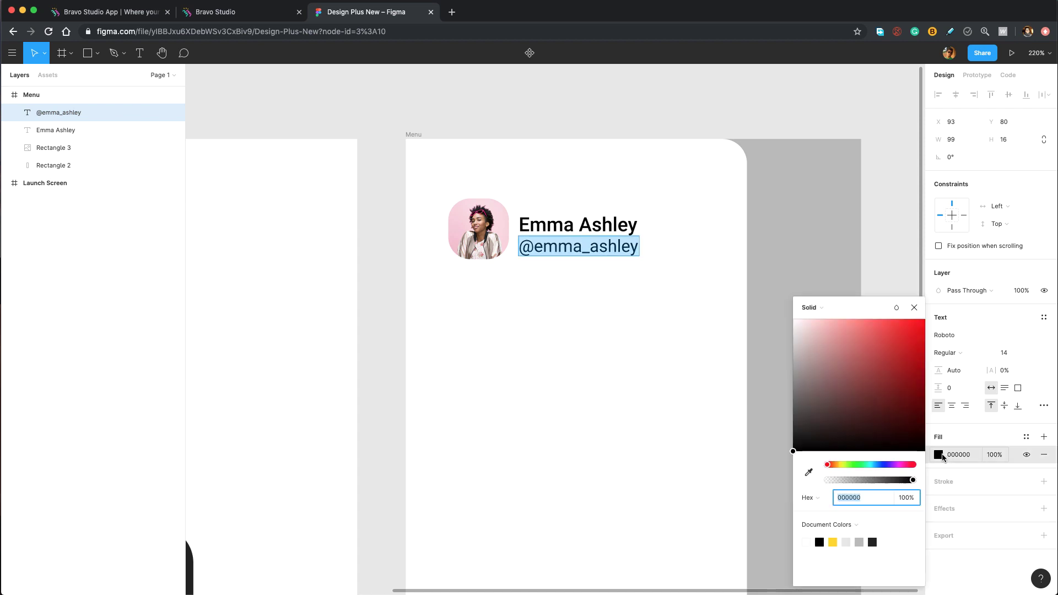
{"action": "left_click_drag", "start_coordinate": [794, 440], "coordinate": [783, 391]}
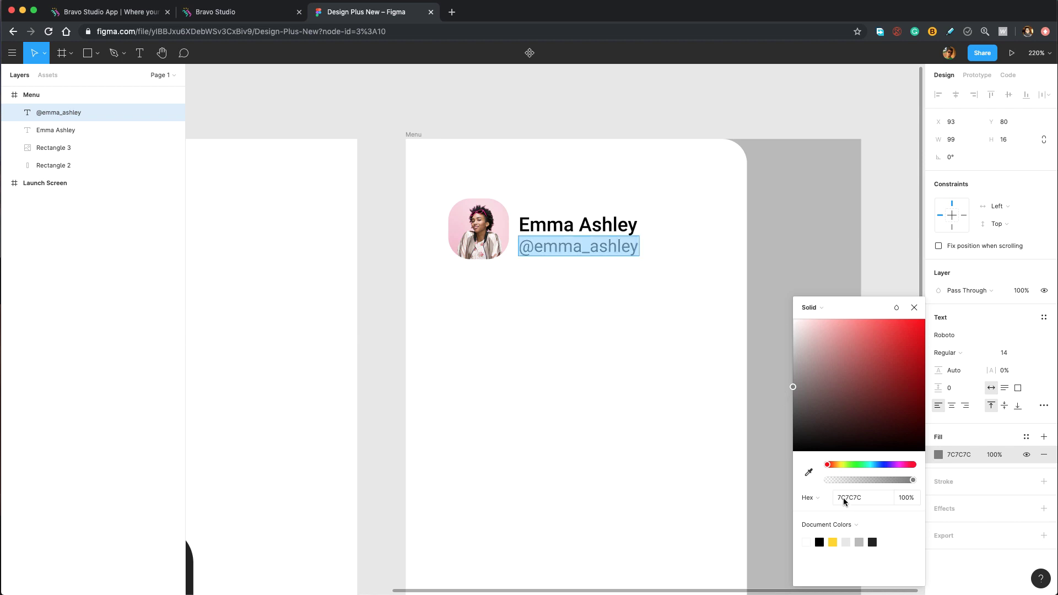
{"action": "left_click", "coordinate": [914, 308]}
{"action": "left_click", "coordinate": [565, 229], "text": "shift"}
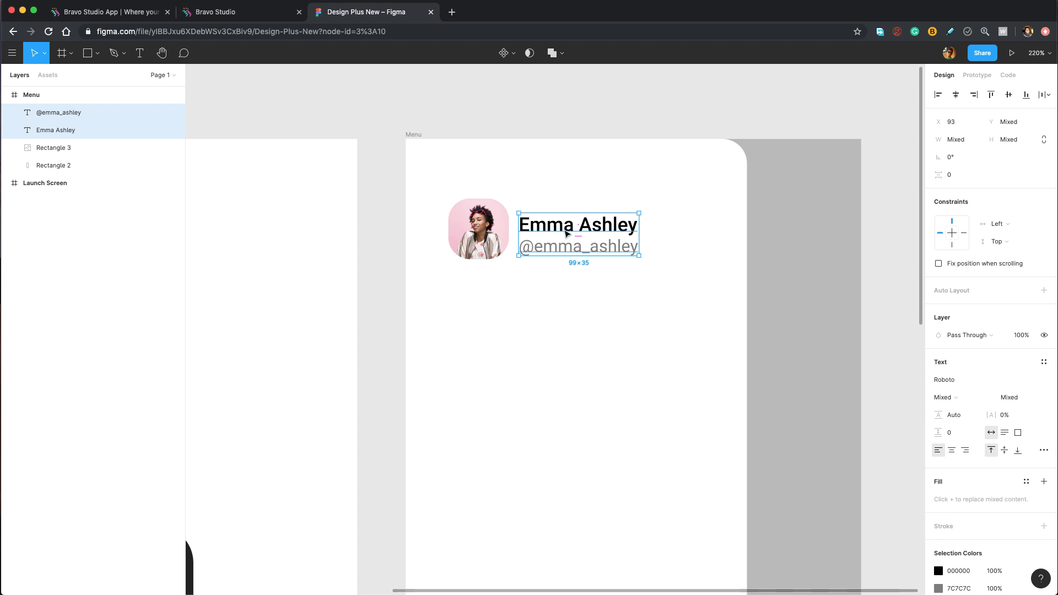
Group the name and handle texts and centre the group vertically on the avatar photo.
{"action": "key", "text": "super+g"}
{"action": "left_click", "coordinate": [471, 229], "text": "shift"}
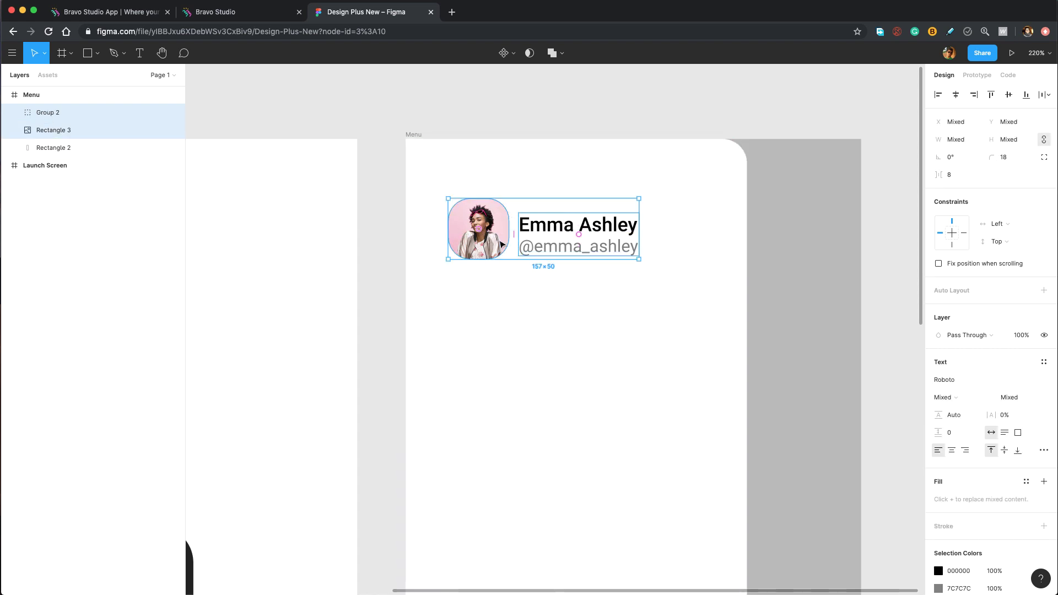
{"action": "left_click", "coordinate": [1007, 95]}
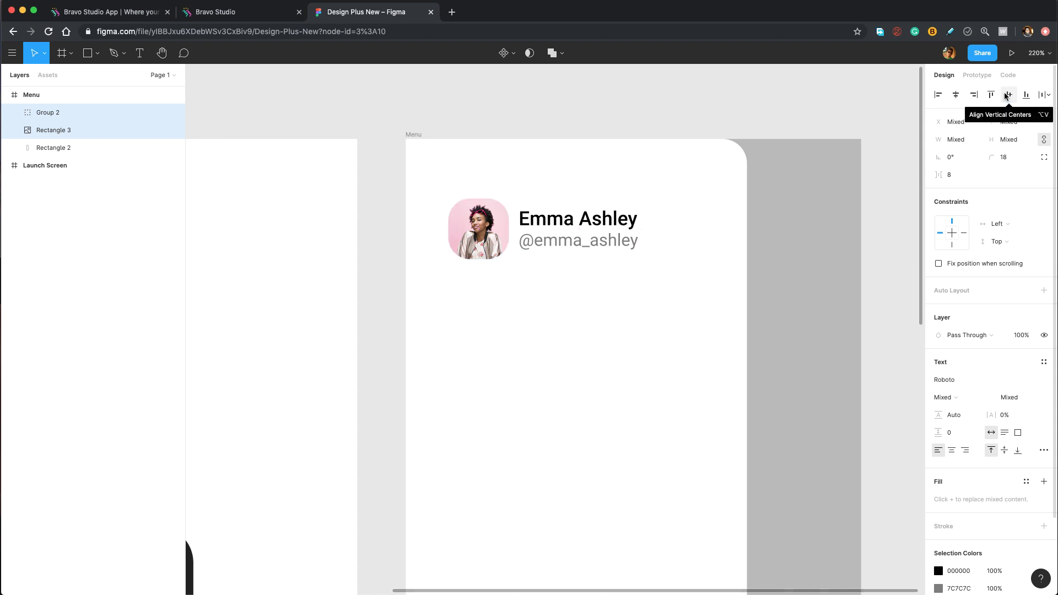
Zoom in on the profile photo and bring up the shape tools list.
{"action": "scroll", "coordinate": [496, 255], "scroll_direction": "up", "scroll_amount": 10}
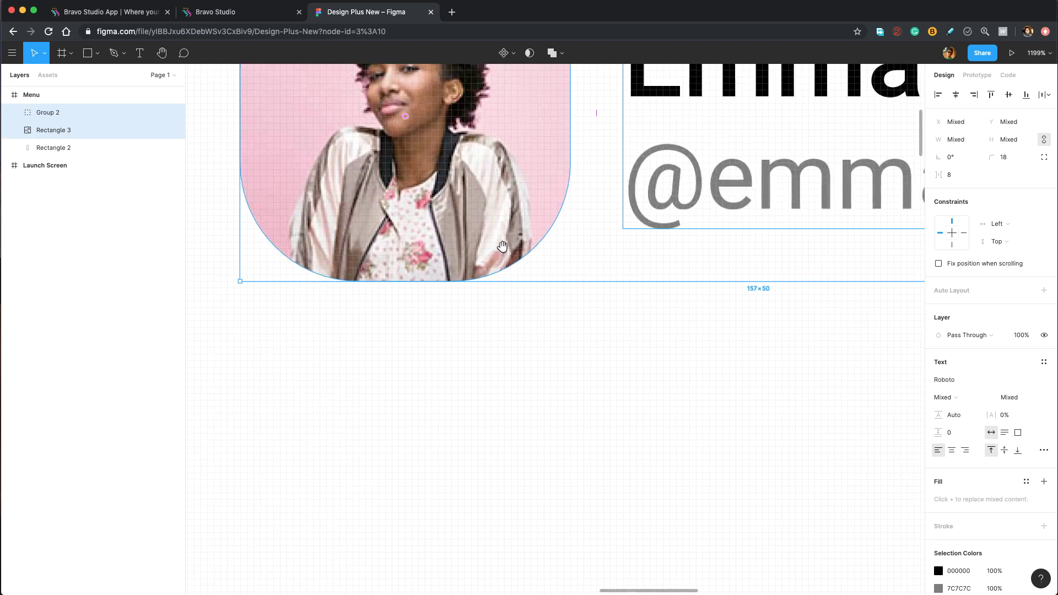
{"action": "left_click_drag", "start_coordinate": [499, 245], "coordinate": [568, 309]}
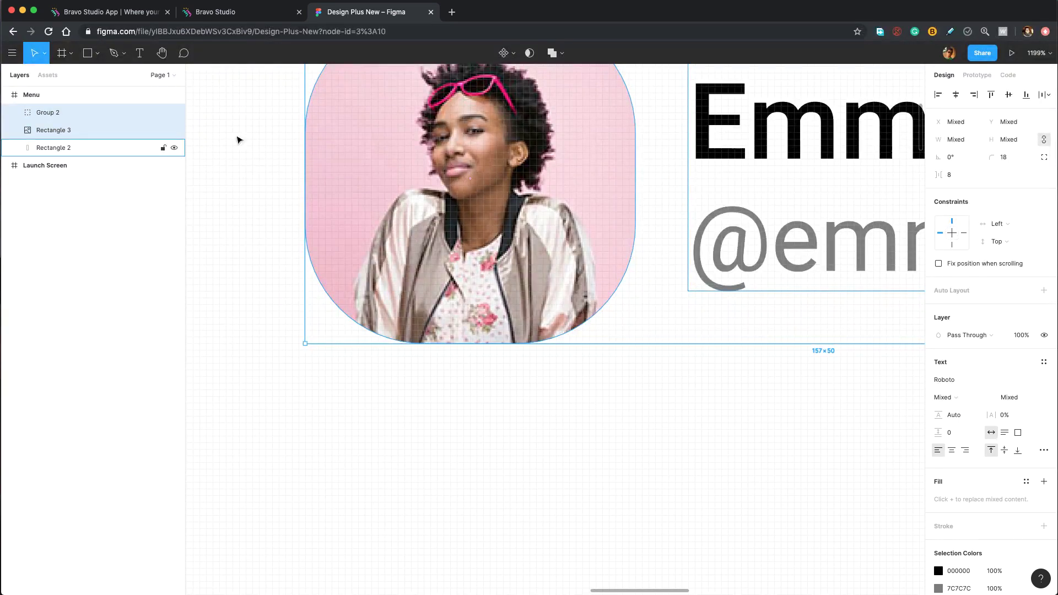
{"action": "left_click", "coordinate": [100, 58]}
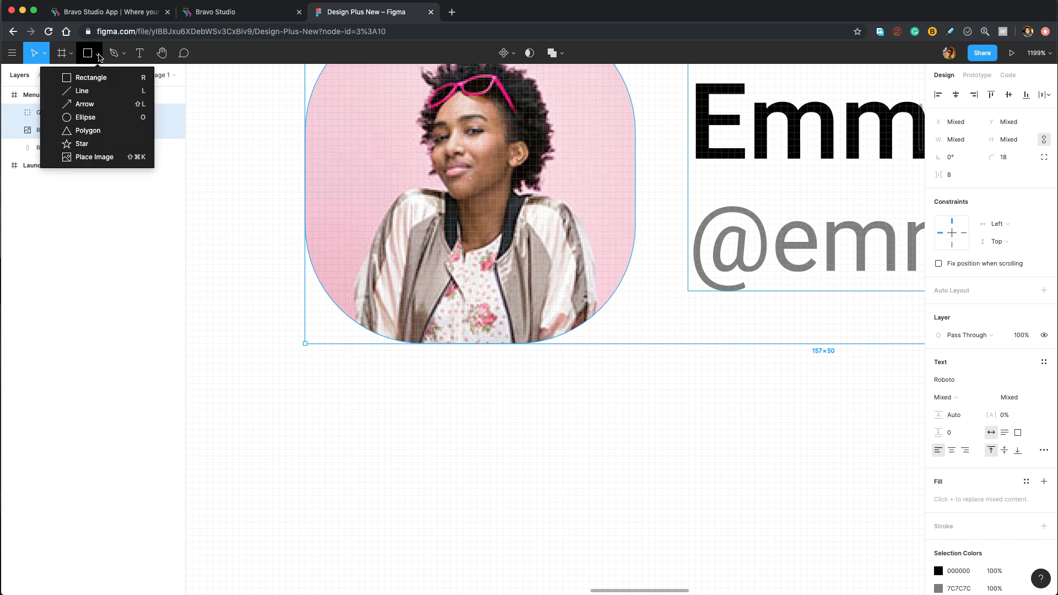
Draw a 7×7 circle at the photo's lower right with fill 20C968.
{"action": "left_click", "coordinate": [102, 119]}
{"action": "left_click_drag", "start_coordinate": [582, 290], "coordinate": [628, 336]}
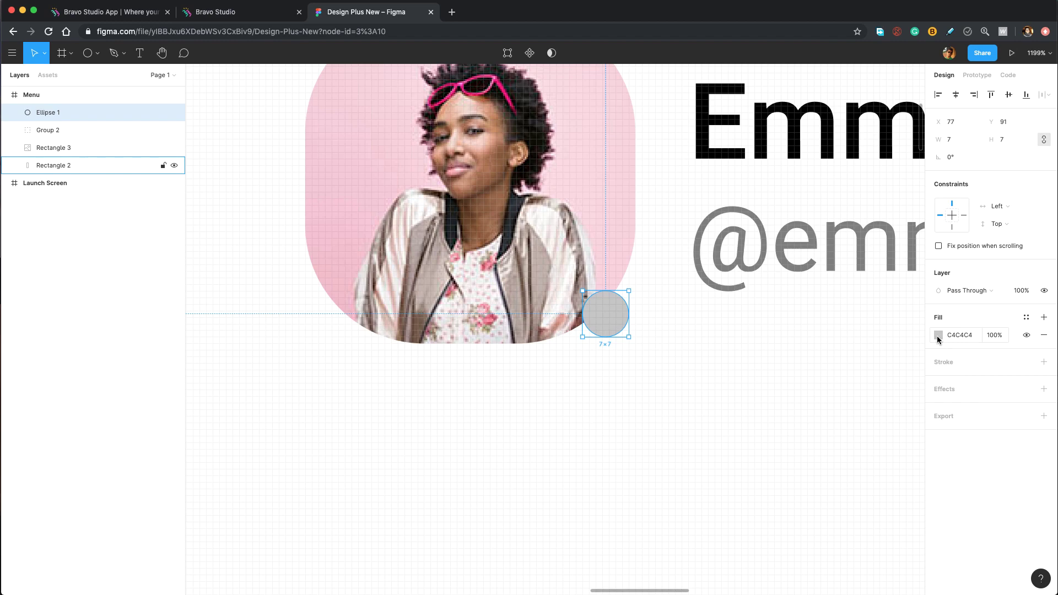
{"action": "left_click", "coordinate": [950, 336]}
{"action": "type", "text": "20C"}
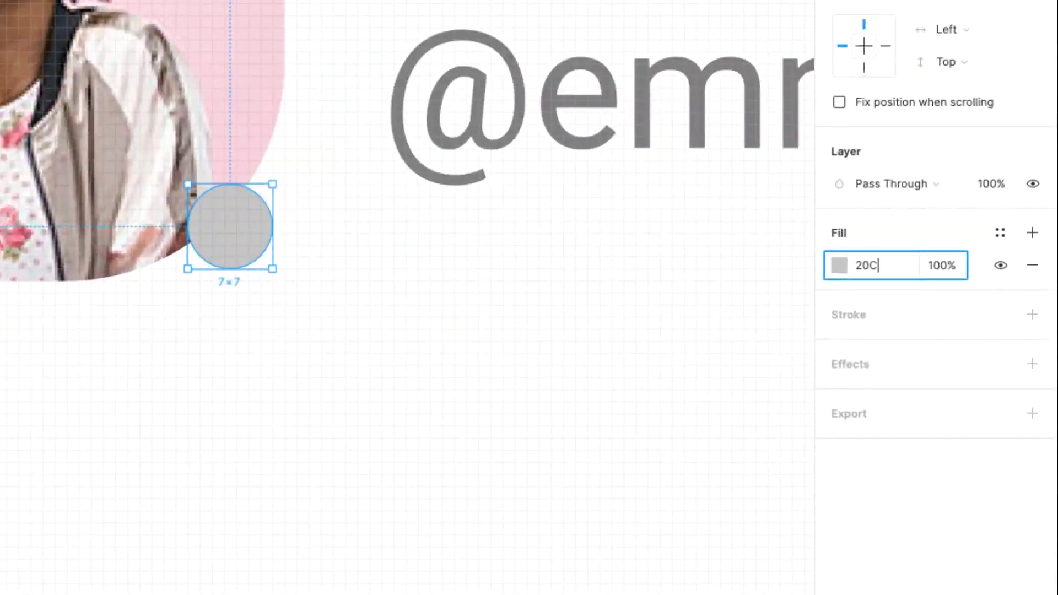
{"action": "type", "text": "968"}
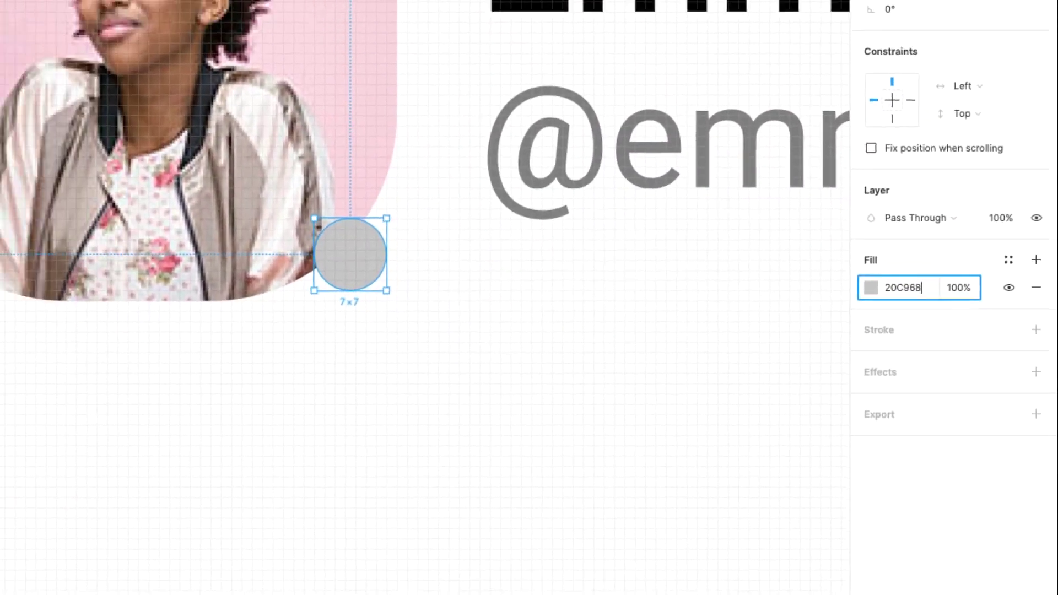
{"action": "key", "text": "Return"}
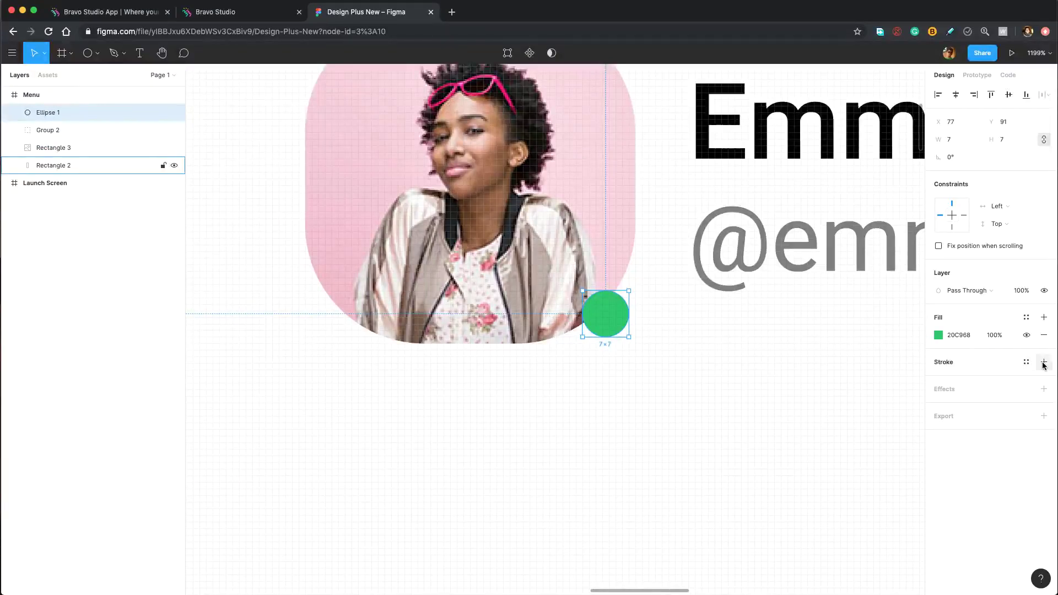
Give the circle a white FFFFFF outline of 0.5 and shift it 1 px left.
{"action": "left_click", "coordinate": [1042, 362]}
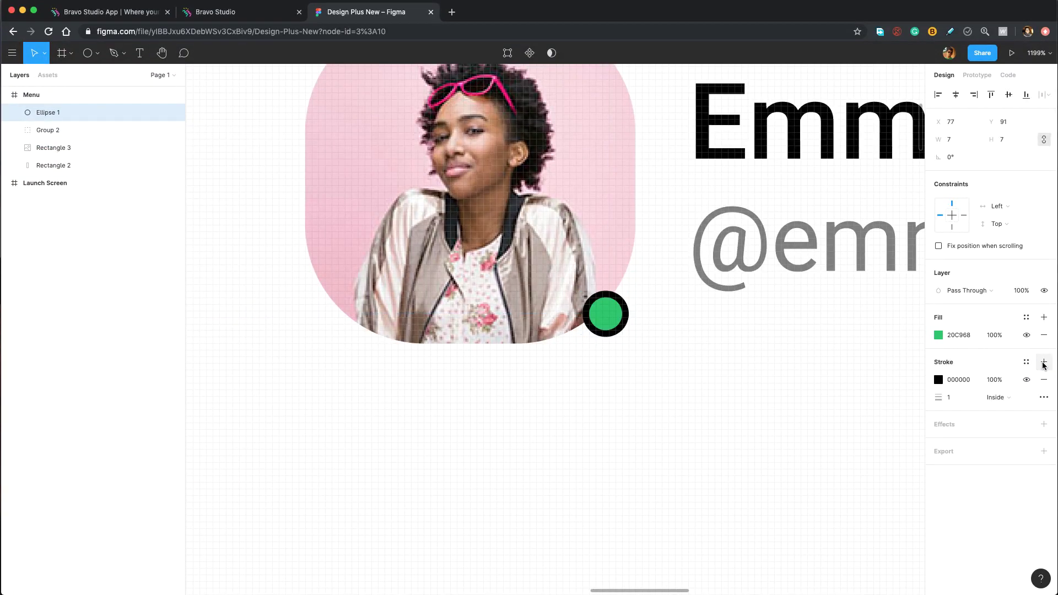
{"action": "left_click", "coordinate": [938, 379]}
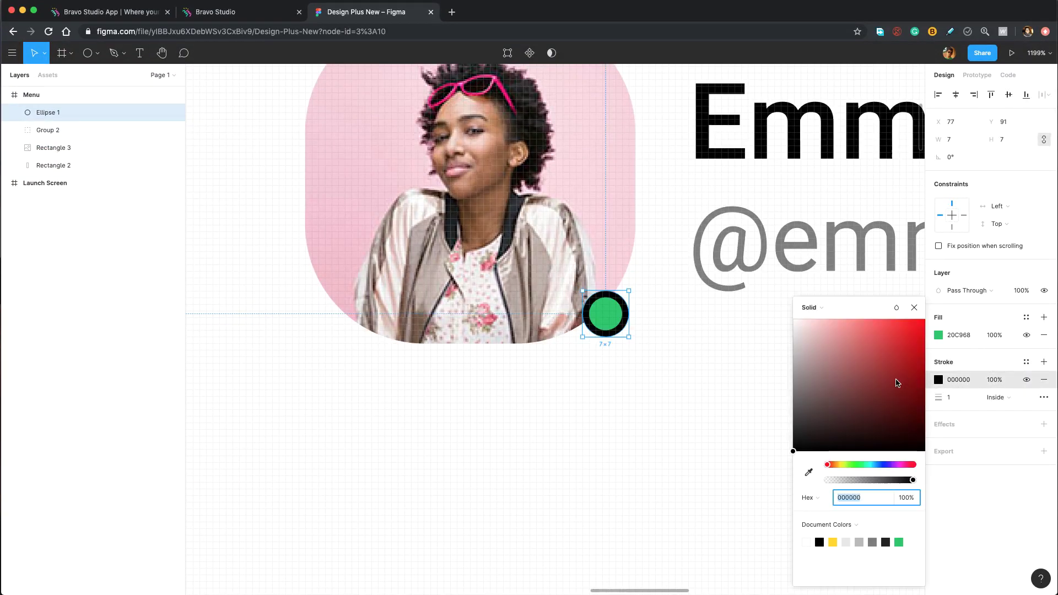
{"action": "left_click", "coordinate": [794, 322]}
{"action": "left_click_drag", "start_coordinate": [794, 323], "coordinate": [762, 301]}
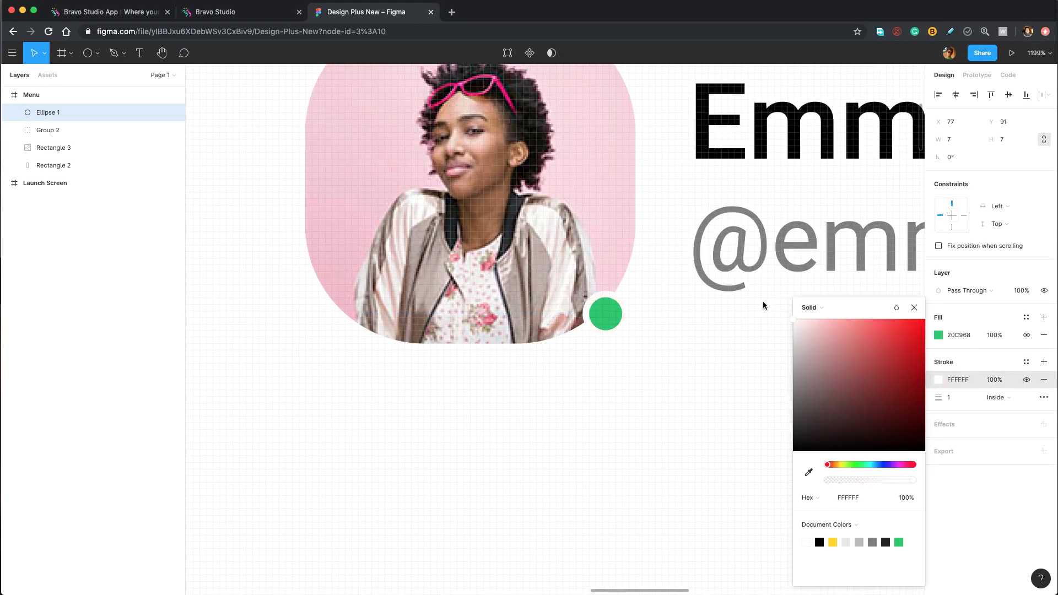
{"action": "left_click", "coordinate": [914, 308]}
{"action": "left_click", "coordinate": [960, 399]}
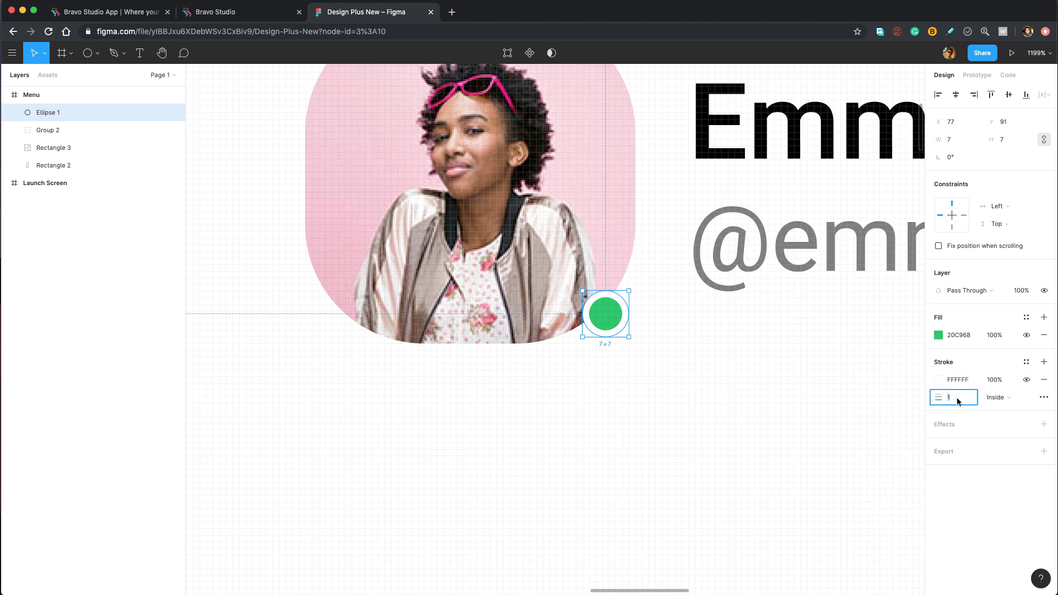
{"action": "type", "text": "0.5"}
{"action": "key", "text": "Return"}
{"action": "left_click_drag", "start_coordinate": [610, 315], "coordinate": [604, 316]}
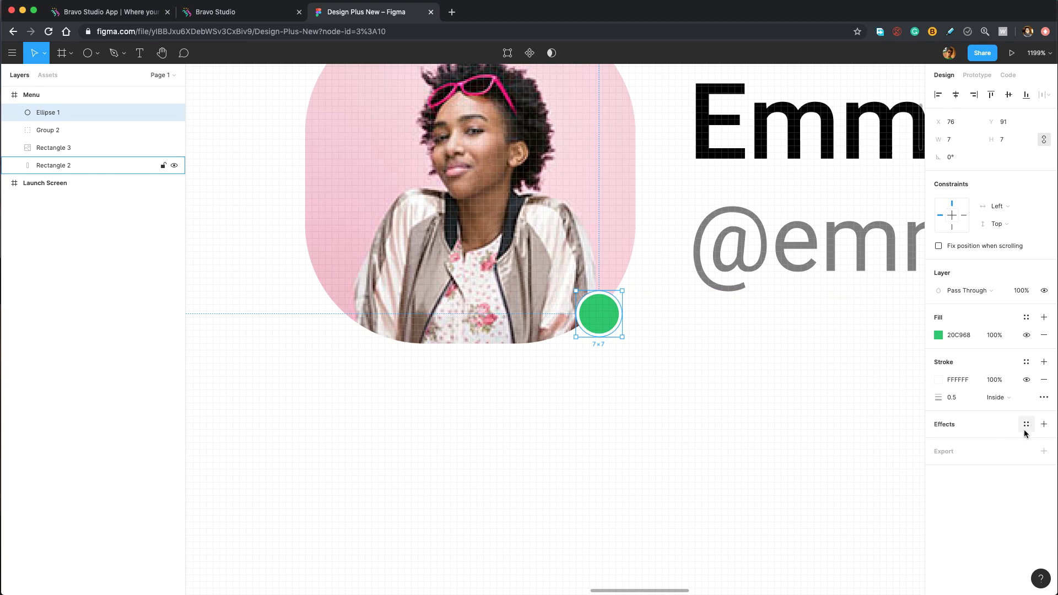
Add a Drop Shadow to the circle and edit its vertical offset.
{"action": "left_click", "coordinate": [1044, 424]}
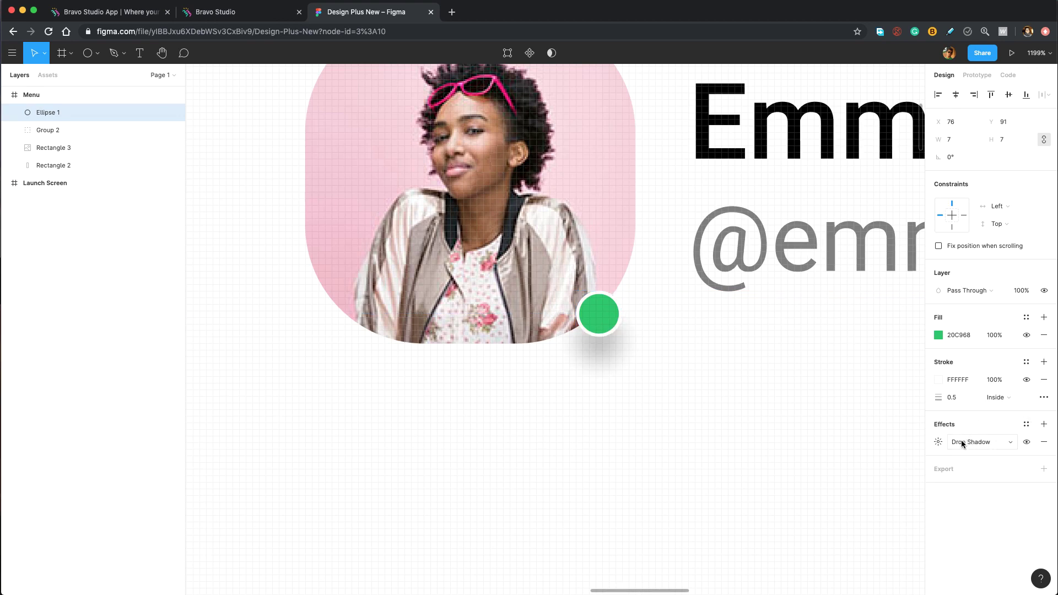
{"action": "left_click", "coordinate": [938, 442]}
{"action": "left_click", "coordinate": [899, 487]}
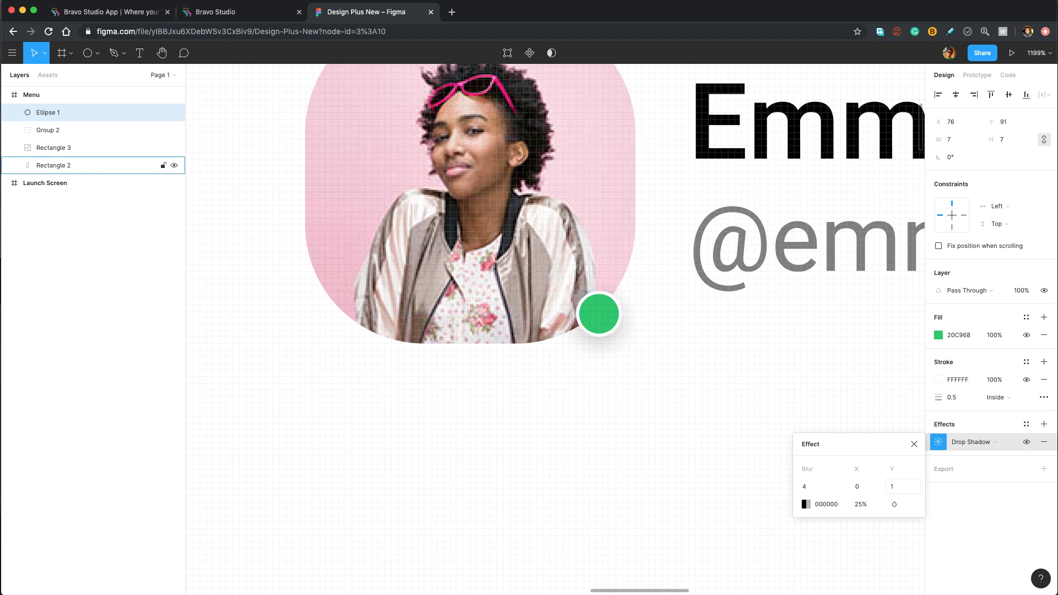
Group the green circle, avatar photo and name texts as 'Profile Detail'.
{"action": "left_click", "coordinate": [675, 357]}
{"action": "left_click", "coordinate": [601, 307]}
{"action": "left_click", "coordinate": [609, 255], "text": "shift"}
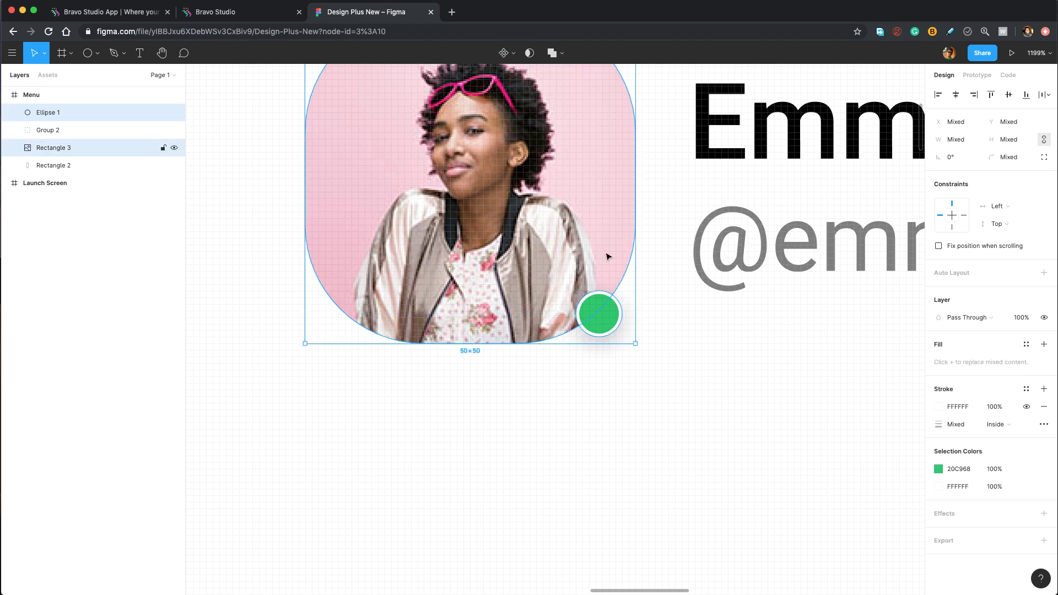
{"action": "left_click", "coordinate": [857, 244], "text": "shift"}
{"action": "key", "text": "super+g"}
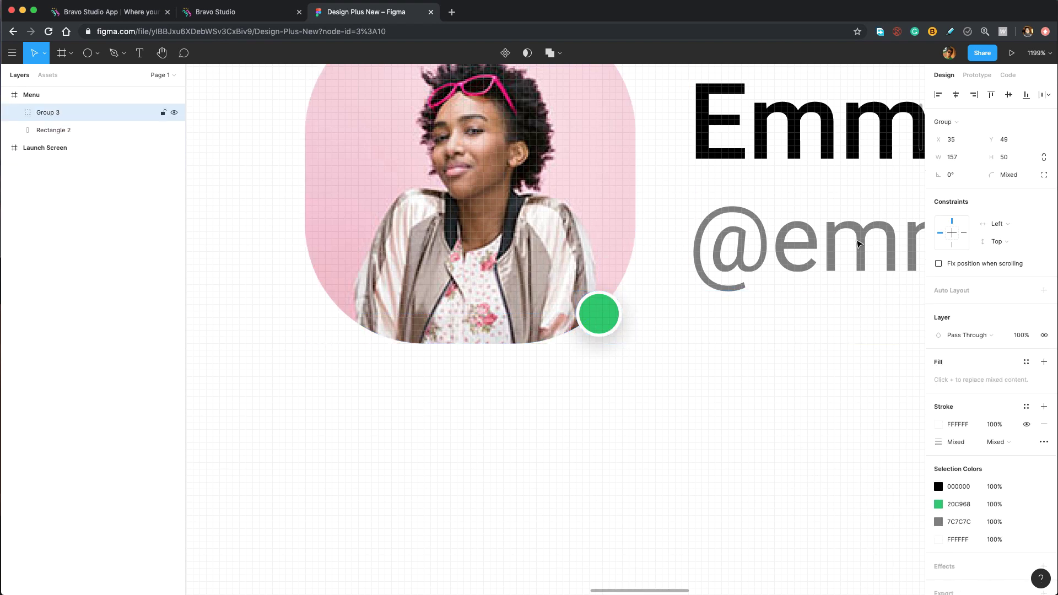
{"action": "double_click", "coordinate": [48, 113]}
{"action": "type", "text": "Profile Detail"}
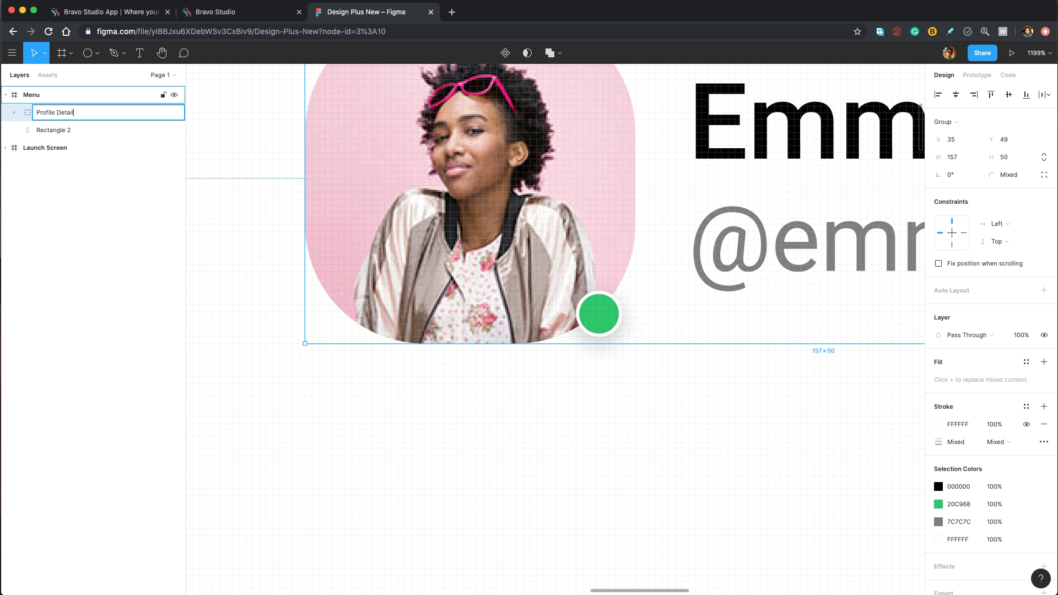
{"action": "key", "text": "Return"}
Nudge the Profile Detail group to X 30, Y 68 in the Menu frame.
{"action": "scroll", "coordinate": [694, 352], "scroll_direction": "down", "scroll_amount": 10}
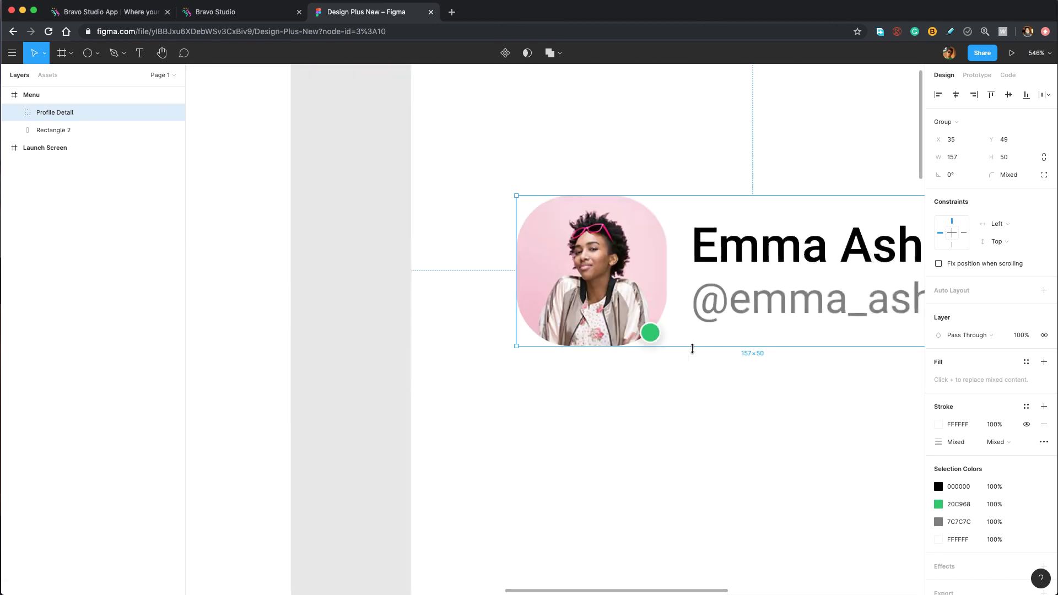
{"action": "key", "text": "Down"}
{"action": "key", "text": "Down"}
{"action": "key", "text": "Down"}
{"action": "key", "text": "Down"}
{"action": "key", "text": "Down"}
{"action": "key", "text": "Down"}
{"action": "key", "text": "Down"}
{"action": "key", "text": "Down"}
{"action": "key", "text": "Down"}
{"action": "key", "text": "Down"}
{"action": "key", "text": "Down"}
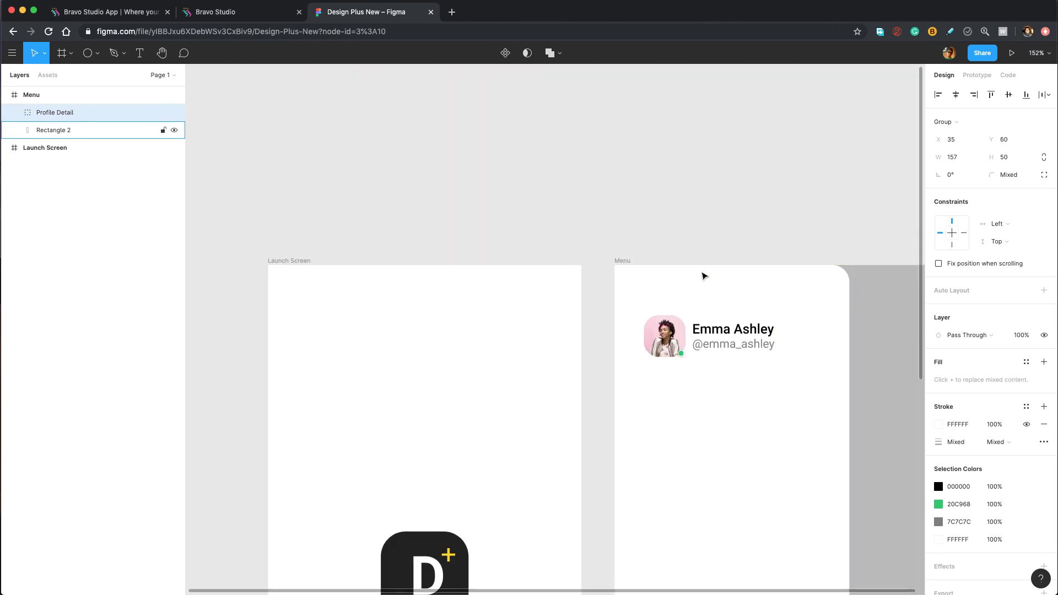
{"action": "key", "text": "Up"}
{"action": "key", "text": "Up"}
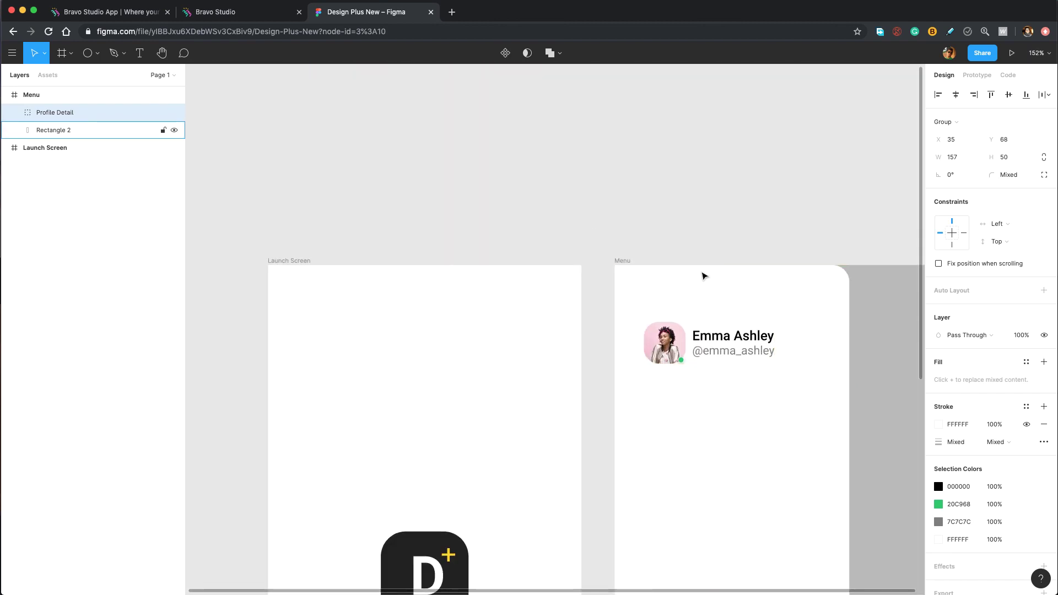
{"action": "key", "text": "Left"}
{"action": "key", "text": "Left"}
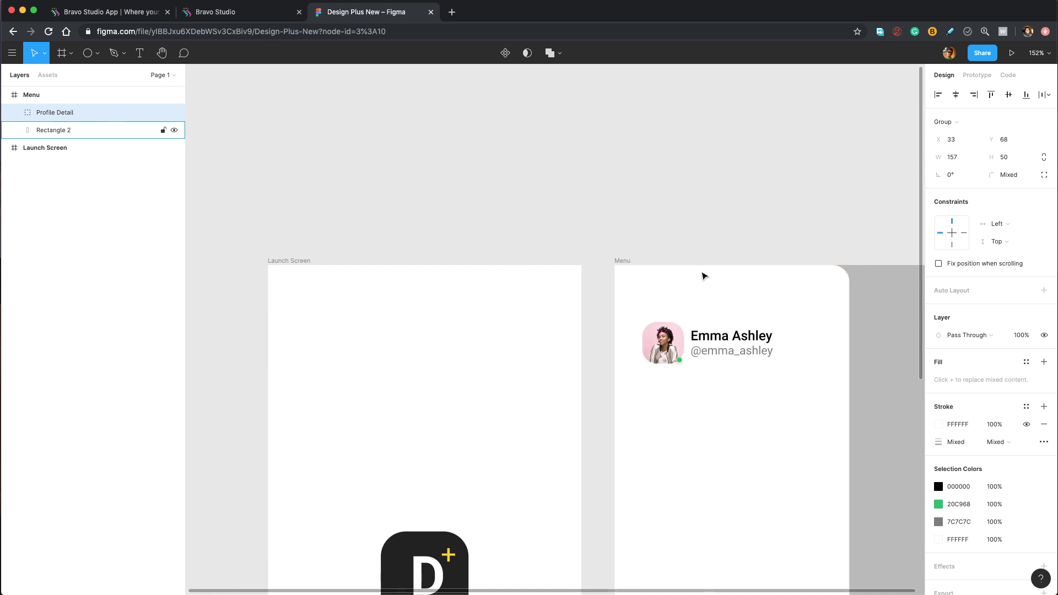
{"action": "key", "text": "Left"}
{"action": "key", "text": "Left"}
{"action": "key", "text": "Left"}
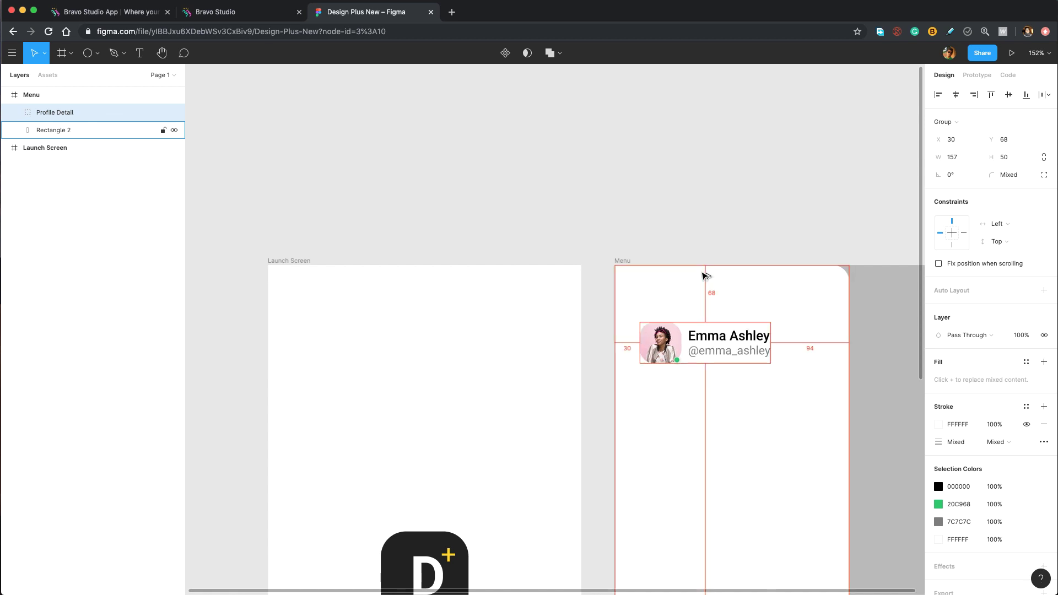
{"action": "left_click_drag", "start_coordinate": [704, 276], "coordinate": [568, 60]}
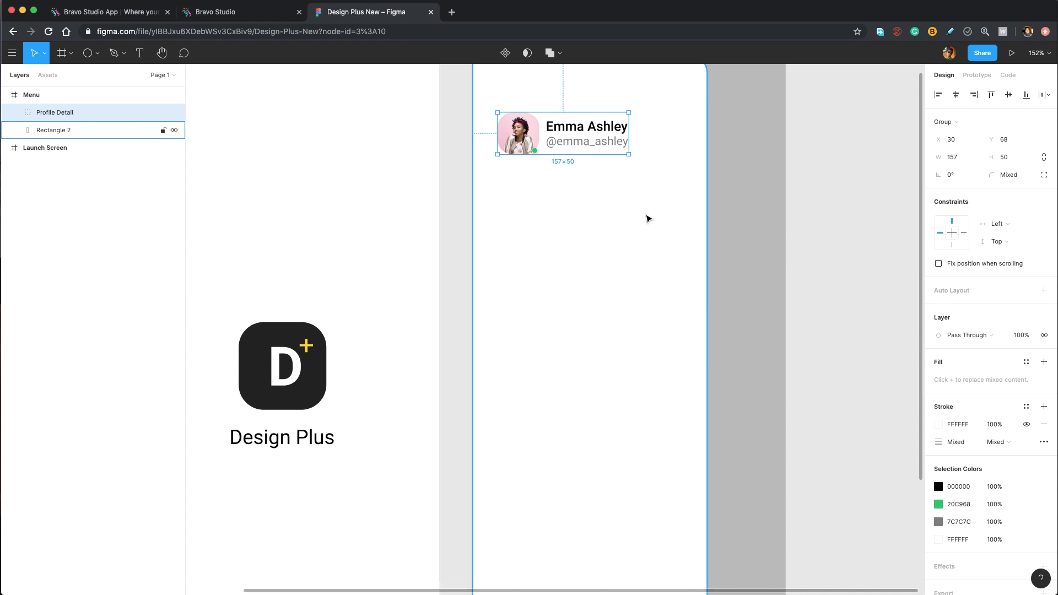
Add a 'Products' text in Roboto Regular 18 below the profile, at X 76, Y 192.
{"action": "left_click", "coordinate": [570, 229]}
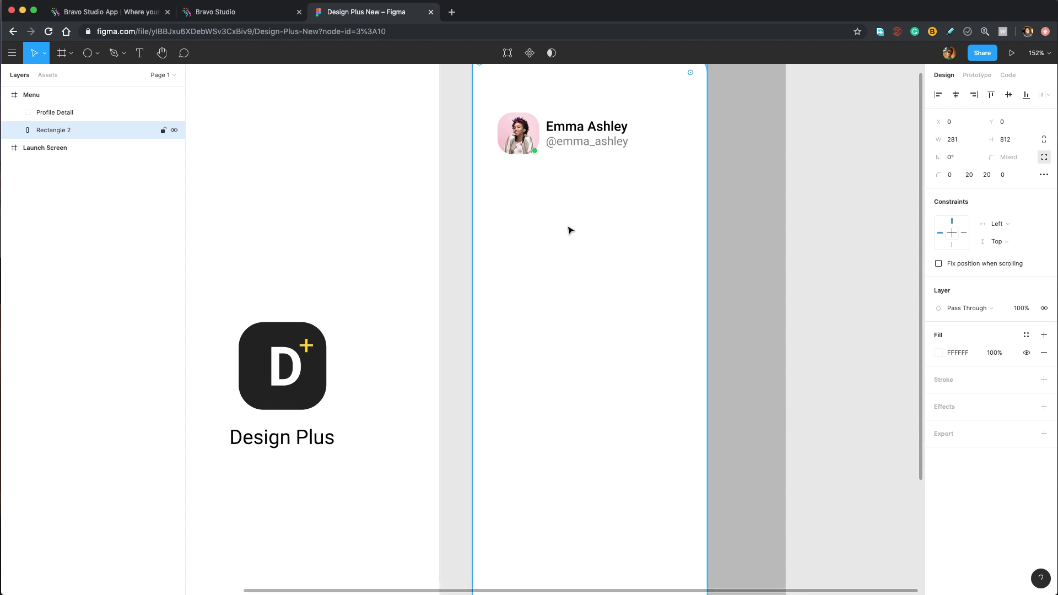
{"action": "key", "text": "t"}
{"action": "left_click", "coordinate": [536, 221]}
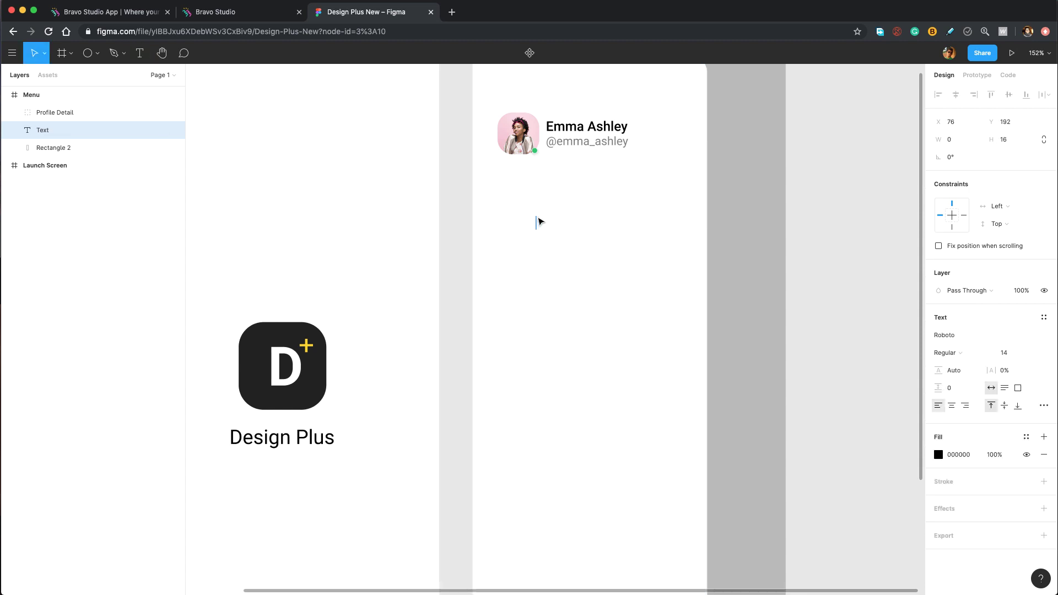
{"action": "type", "text": "Products"}
{"action": "key", "text": "super+a"}
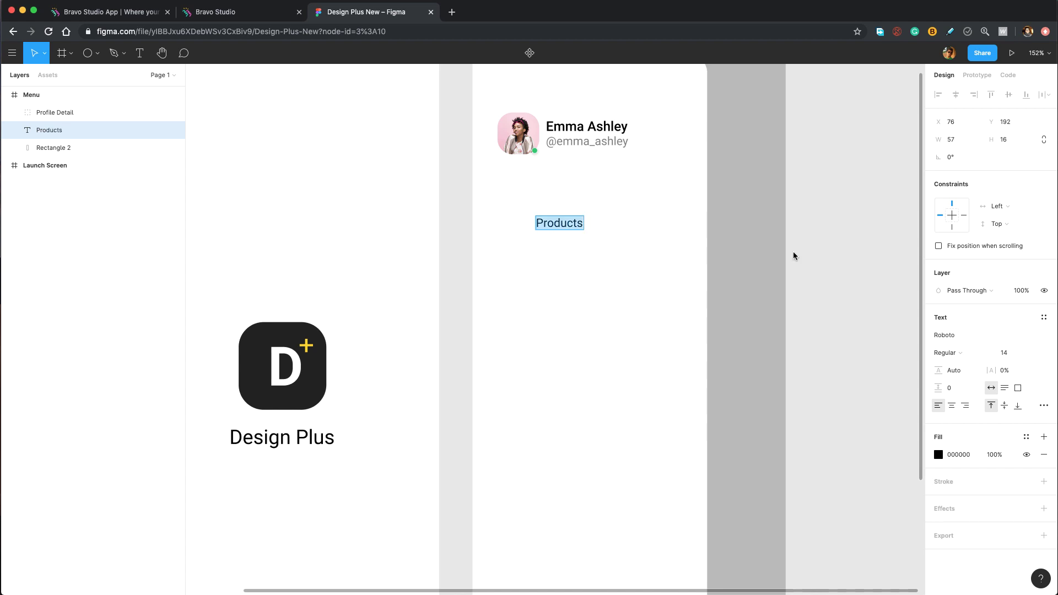
{"action": "left_click", "coordinate": [1017, 351]}
{"action": "type", "text": "18"}
{"action": "key", "text": "Return"}
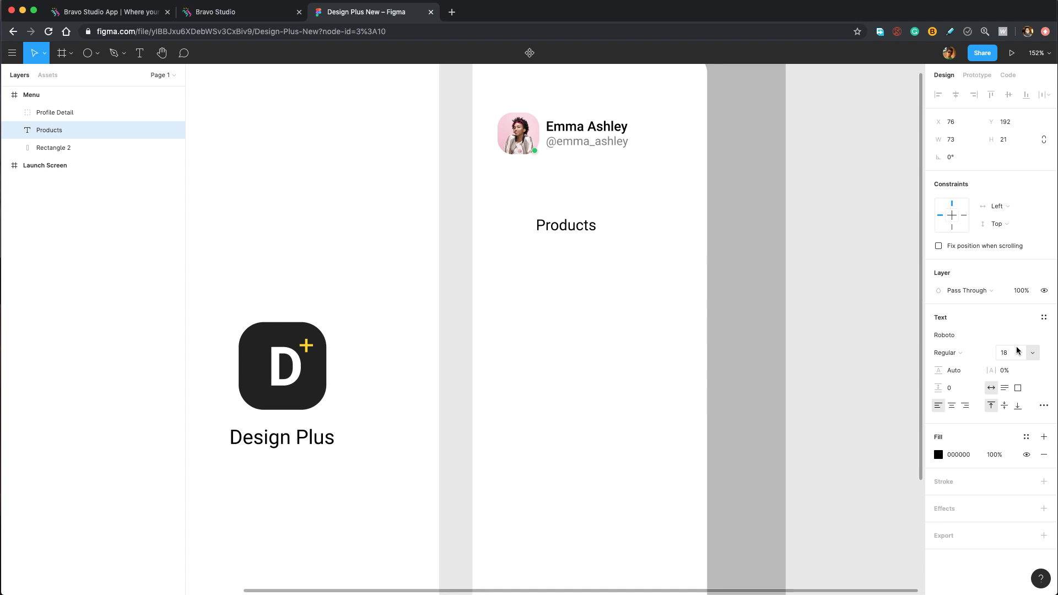
{"action": "scroll", "coordinate": [560, 234], "scroll_direction": "up", "scroll_amount": 5}
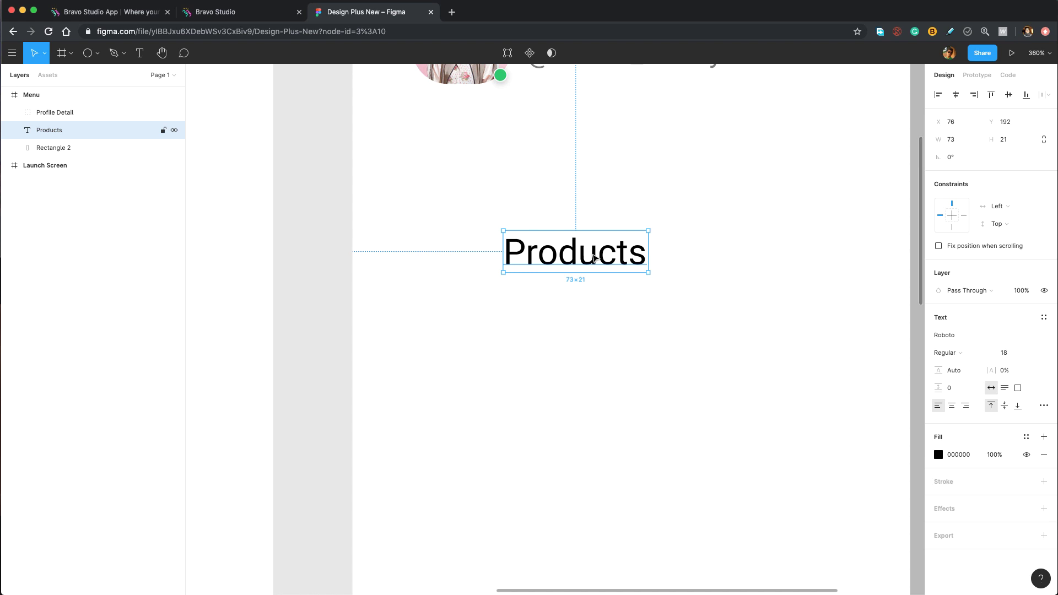
Import the Products.svg dollar icon from the icons folder beside the Products heading.
{"action": "key", "text": "super+Tab"}
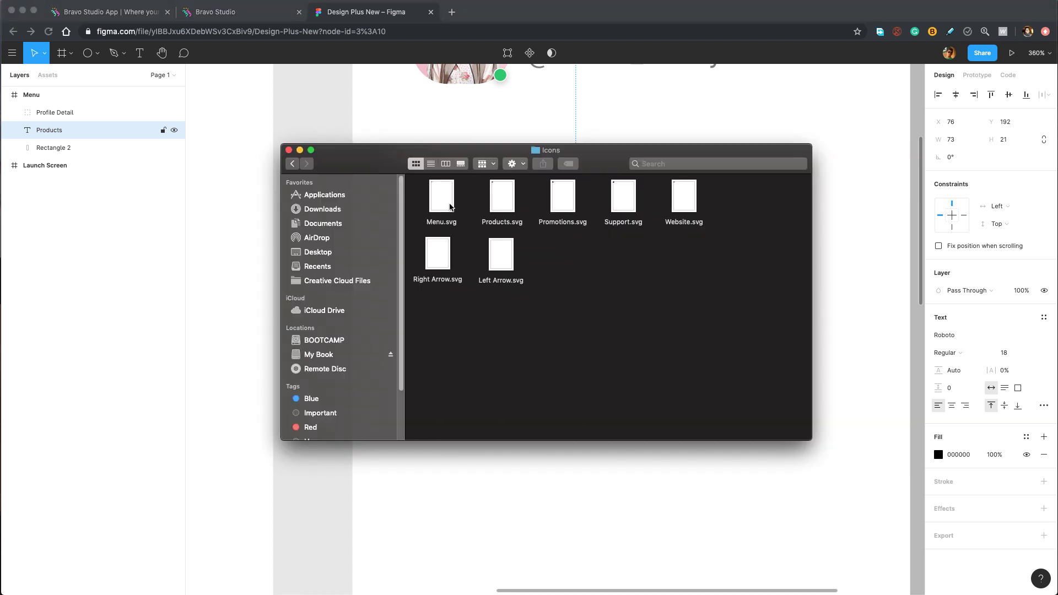
{"action": "left_click_drag", "start_coordinate": [609, 146], "coordinate": [637, 273]}
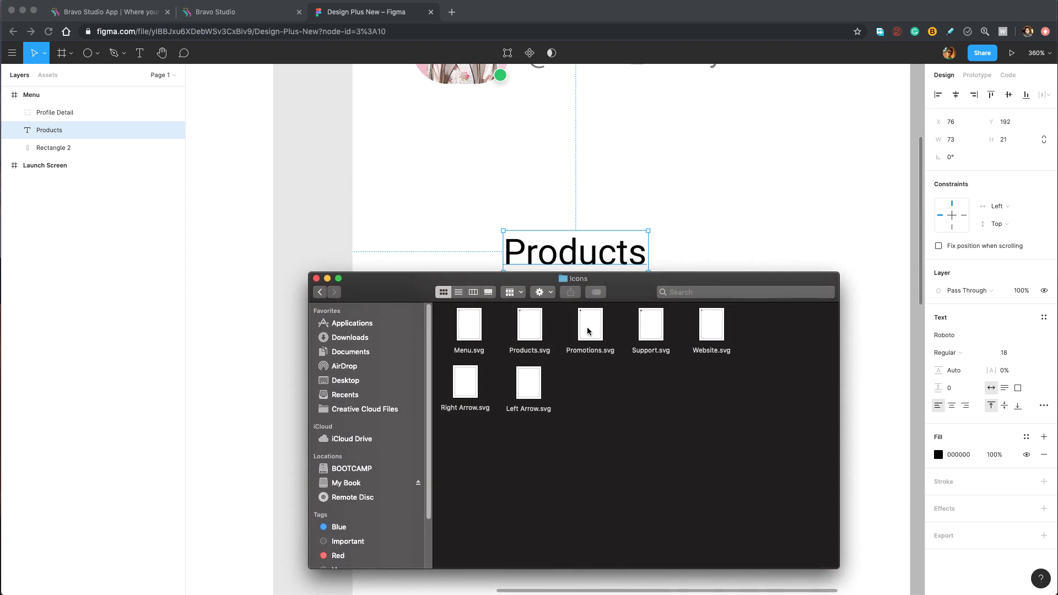
{"action": "left_click_drag", "start_coordinate": [530, 334], "coordinate": [457, 204]}
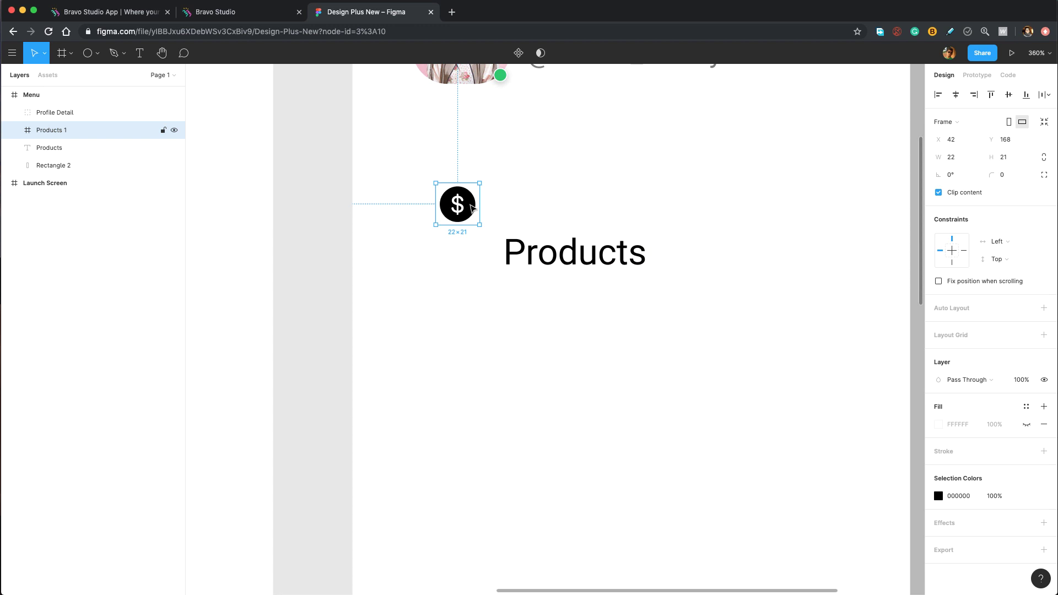
Vertically centre the Products text with the dollar icon and tighten the gap between them.
{"action": "left_click", "coordinate": [556, 253], "text": "shift"}
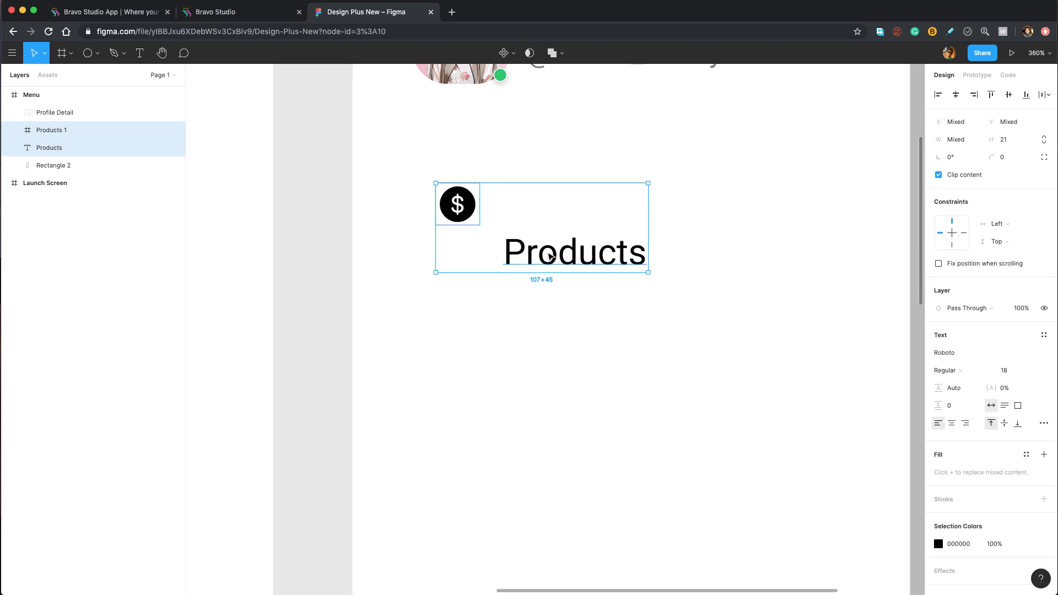
{"action": "left_click", "coordinate": [1008, 96]}
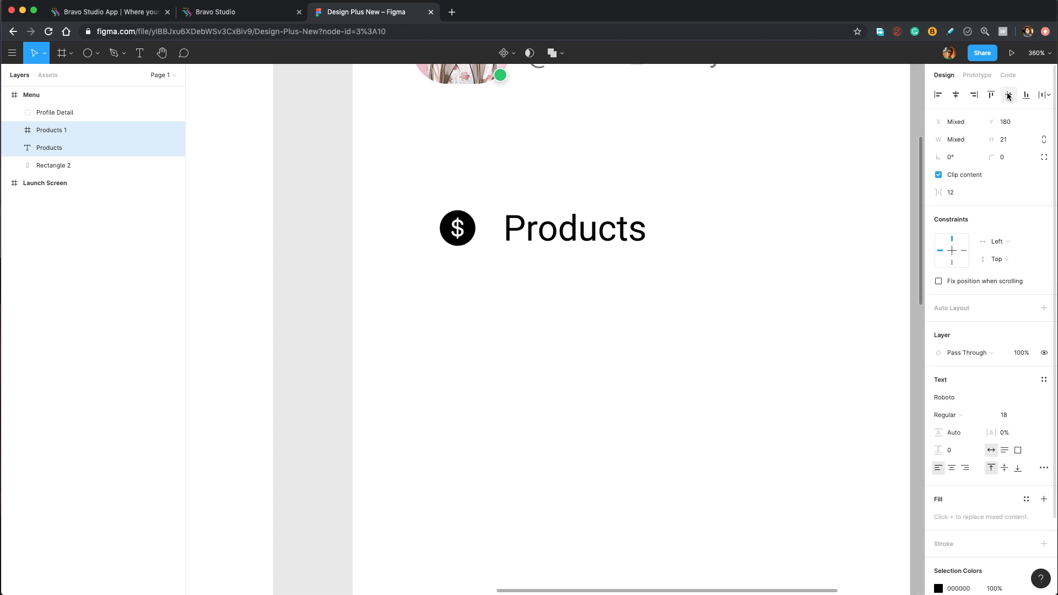
{"action": "left_click", "coordinate": [557, 229]}
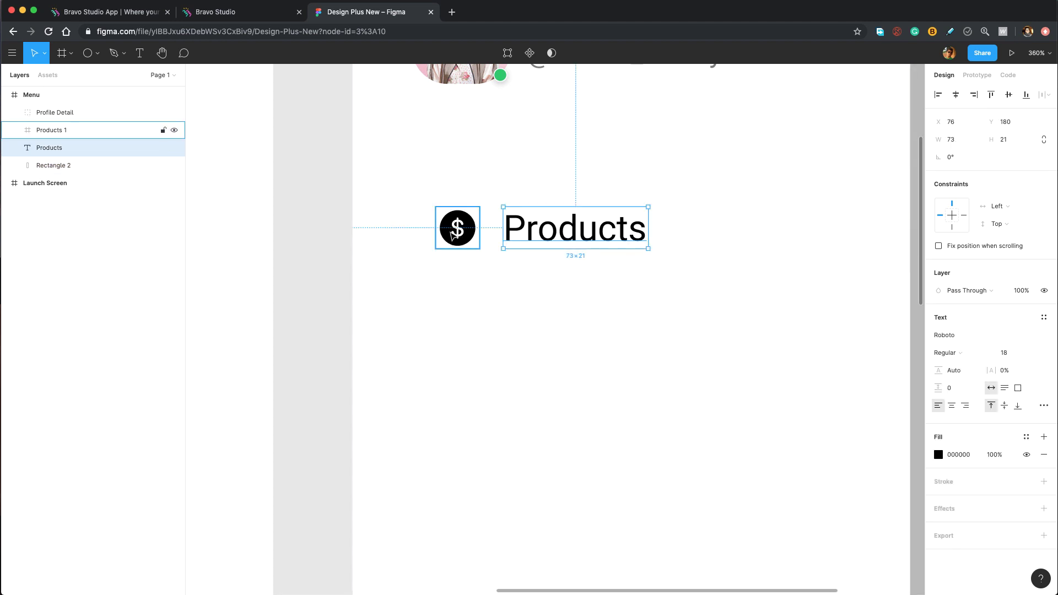
{"action": "mouse_move", "coordinate": [455, 236]}
{"action": "key", "text": "Left"}
{"action": "key", "text": "Left"}
{"action": "key", "text": "Left"}
{"action": "key", "text": "Left"}
{"action": "key", "text": "Left"}
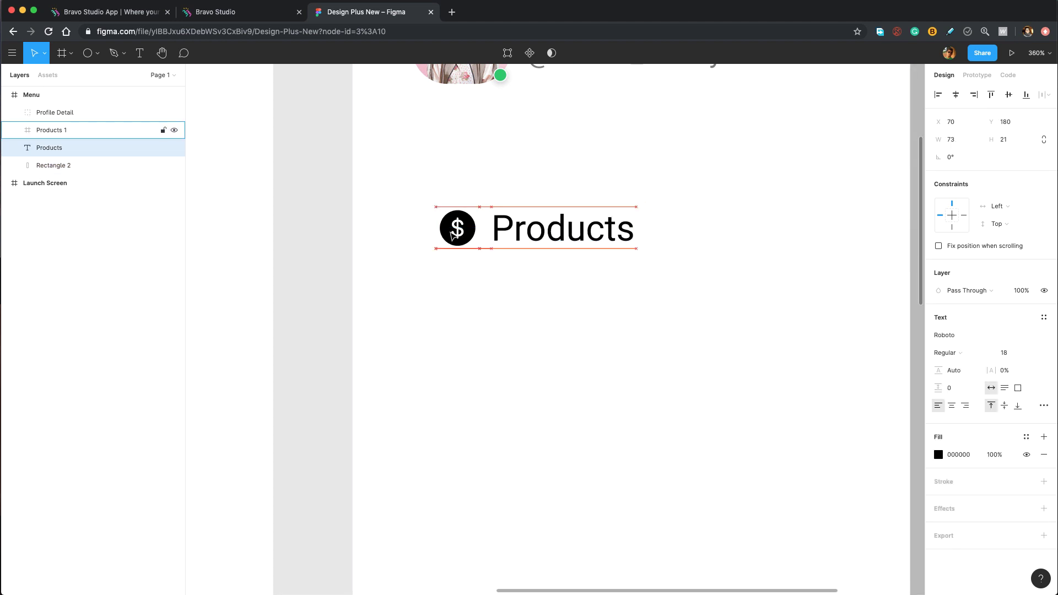
{"action": "key", "text": "Right"}
{"action": "scroll", "coordinate": [619, 305], "scroll_direction": "right", "scroll_amount": 5}
{"action": "scroll", "coordinate": [619, 306], "scroll_direction": "up", "scroll_amount": 3}
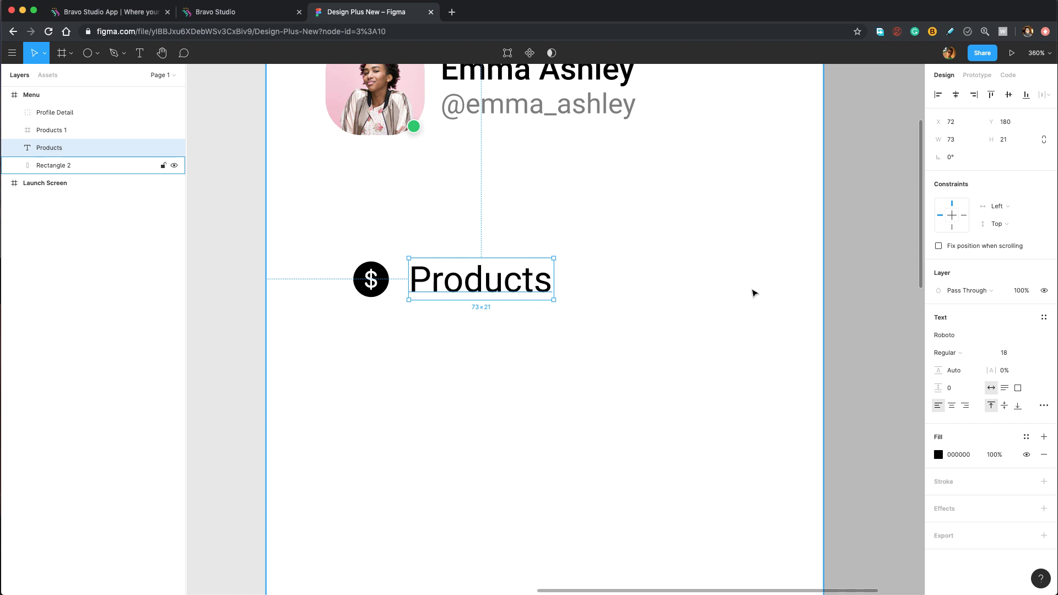
{"action": "key", "text": "super+Tab"}
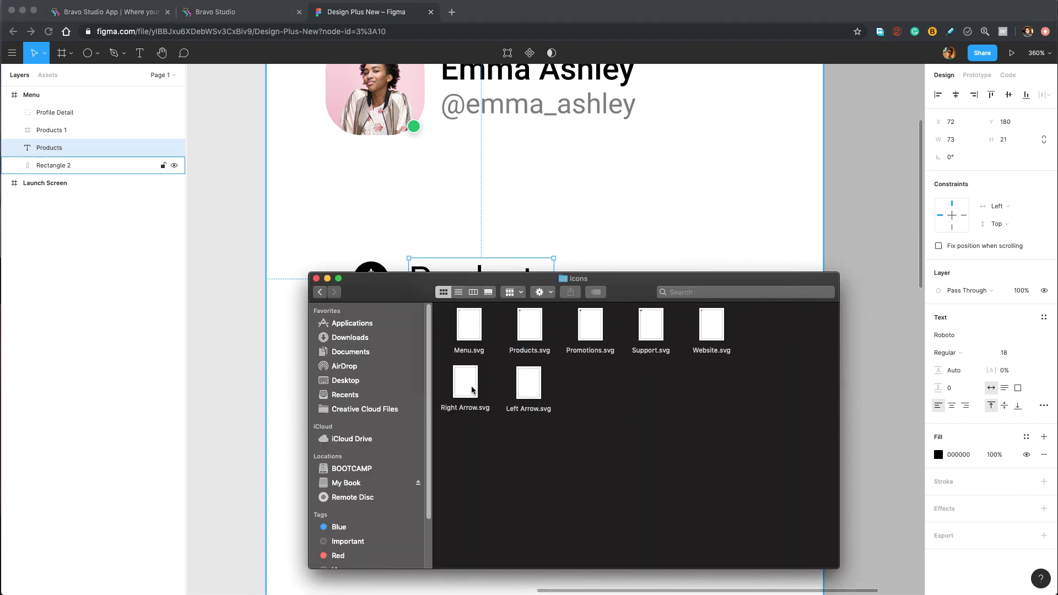
Place the Right Arrow.svg icon at the row's end, nudged 5 px left.
{"action": "left_click_drag", "start_coordinate": [463, 389], "coordinate": [766, 282]}
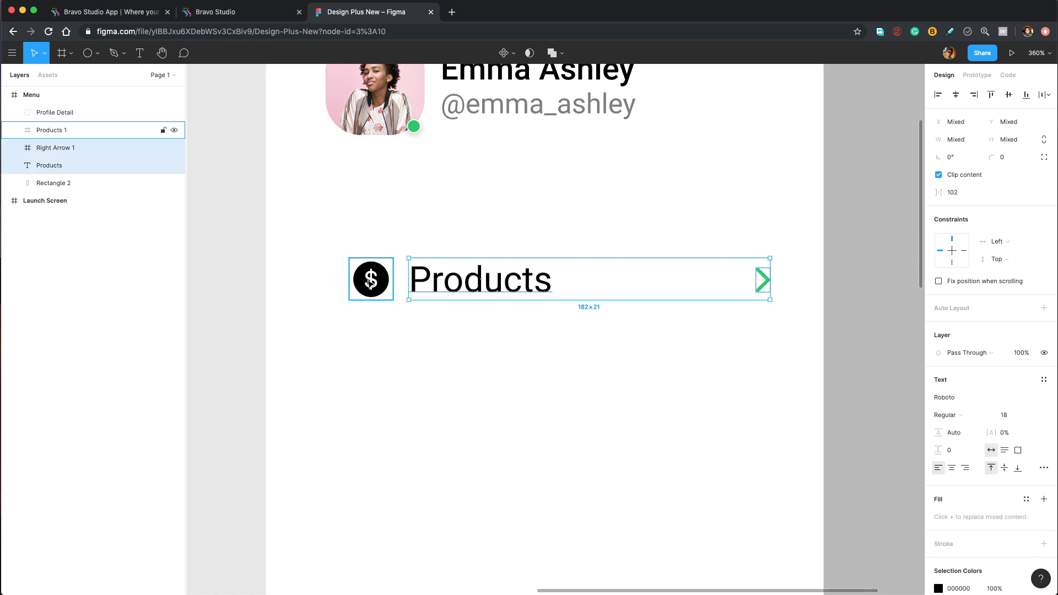
{"action": "left_click", "coordinate": [371, 279], "text": "shift"}
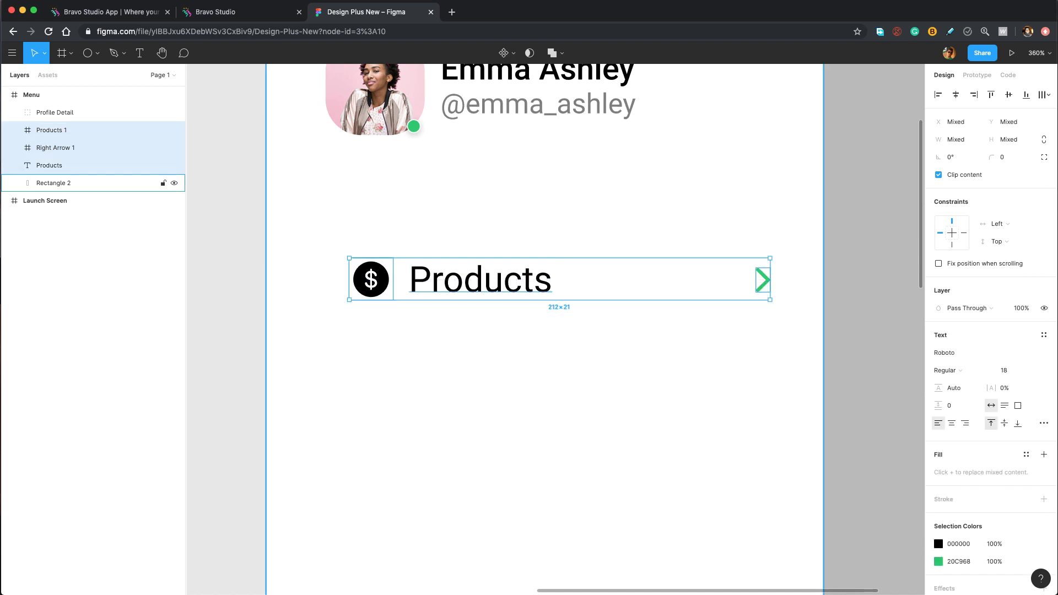
{"action": "left_click", "coordinate": [763, 279]}
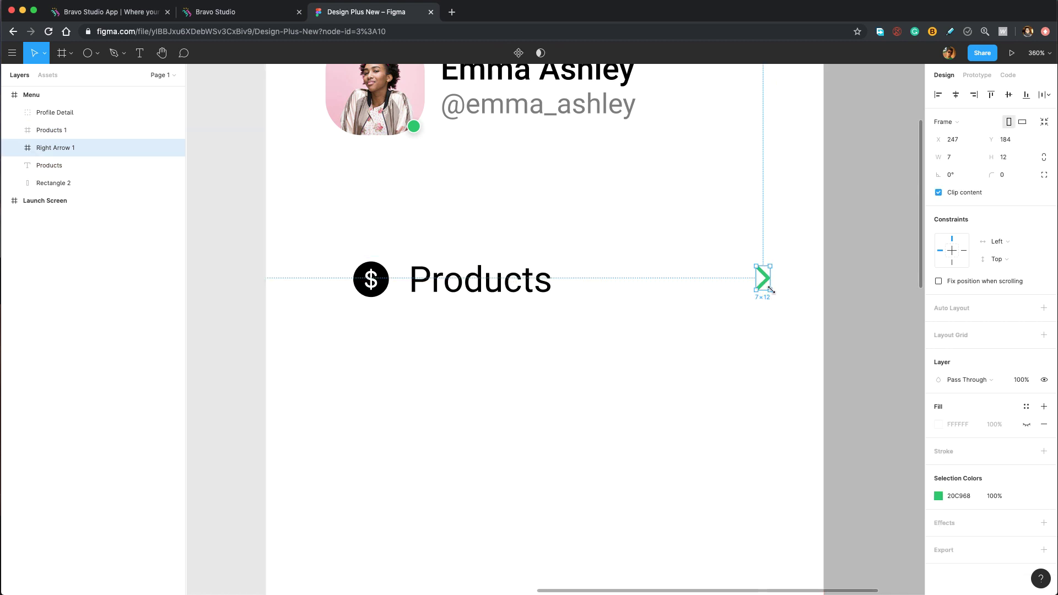
{"action": "key", "text": "alt"}
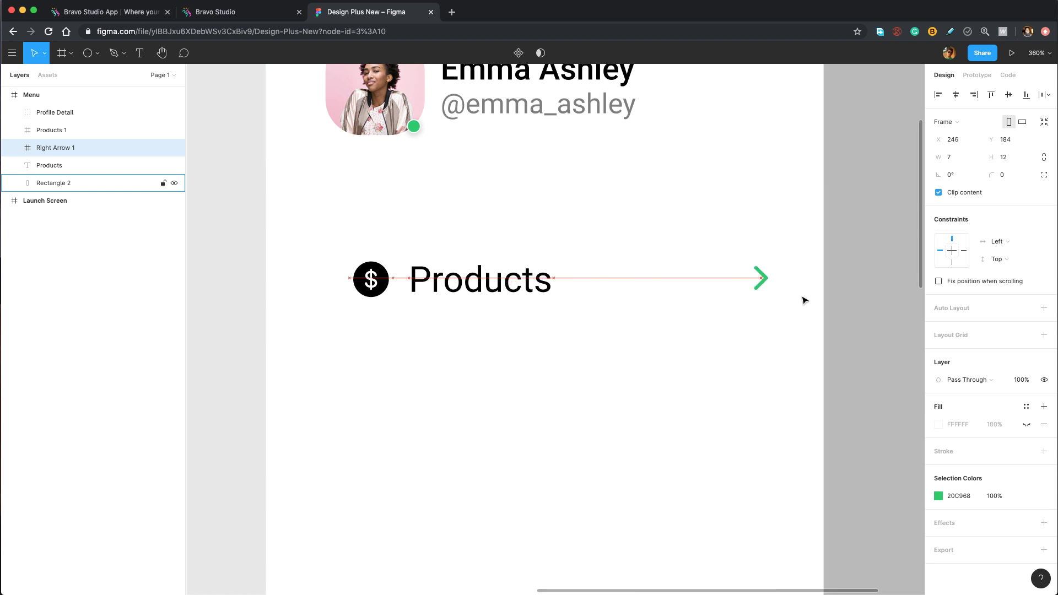
{"action": "key", "text": "Left"}
{"action": "key", "text": "Left"}
{"action": "key", "text": "Left"}
{"action": "key", "text": "Left"}
{"action": "key", "text": "Left"}
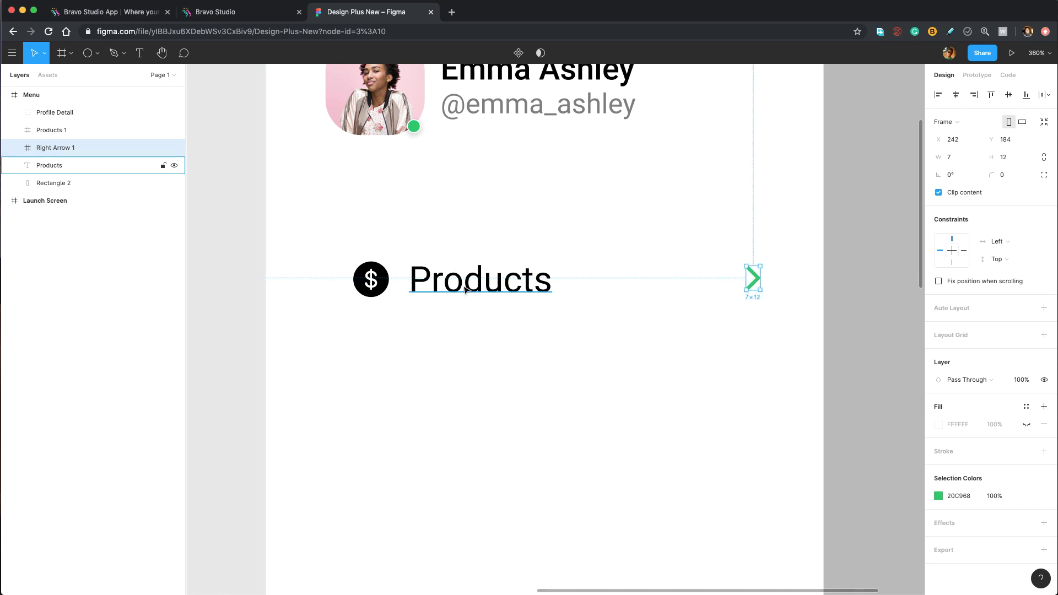
Group the dollar icon, label and arrow into a group named 'Products'.
{"action": "left_click_drag", "start_coordinate": [792, 300], "coordinate": [393, 280]}
{"action": "key", "text": "ctrl+g"}
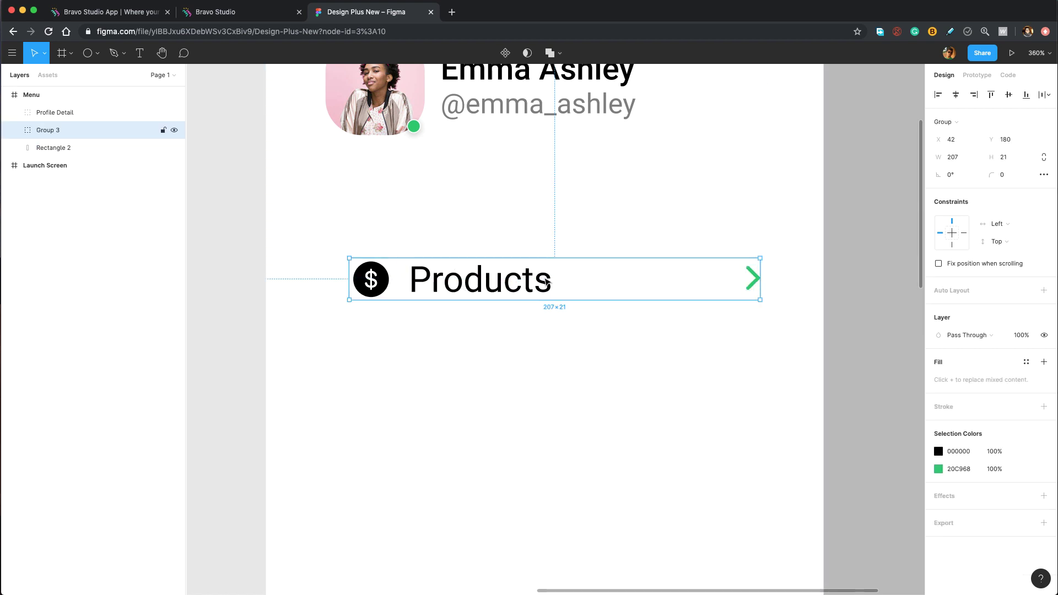
{"action": "double_click", "coordinate": [61, 130]}
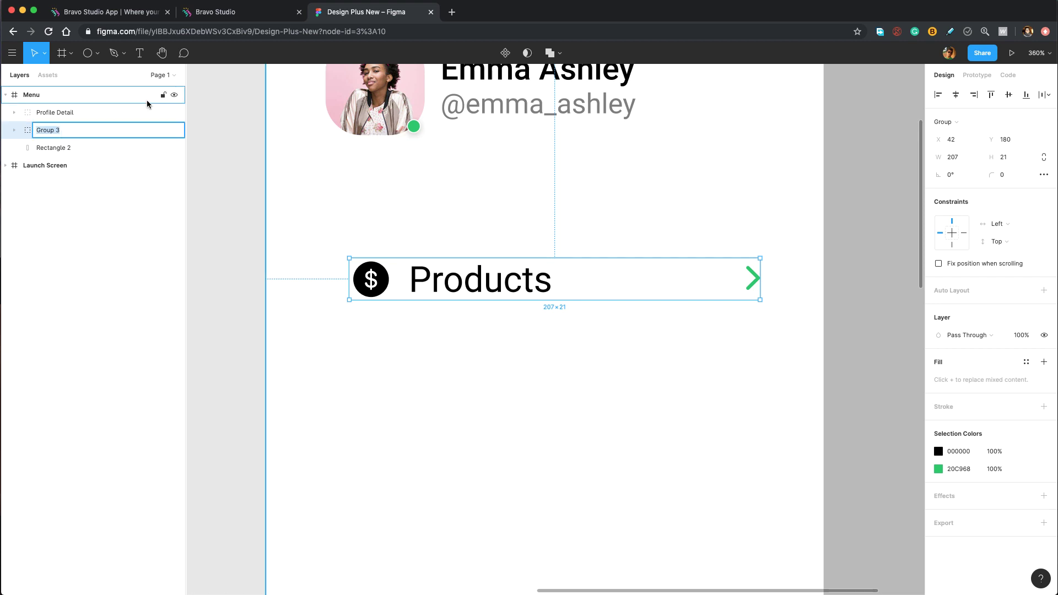
{"action": "type", "text": "Products"}
{"action": "key", "text": "Return"}
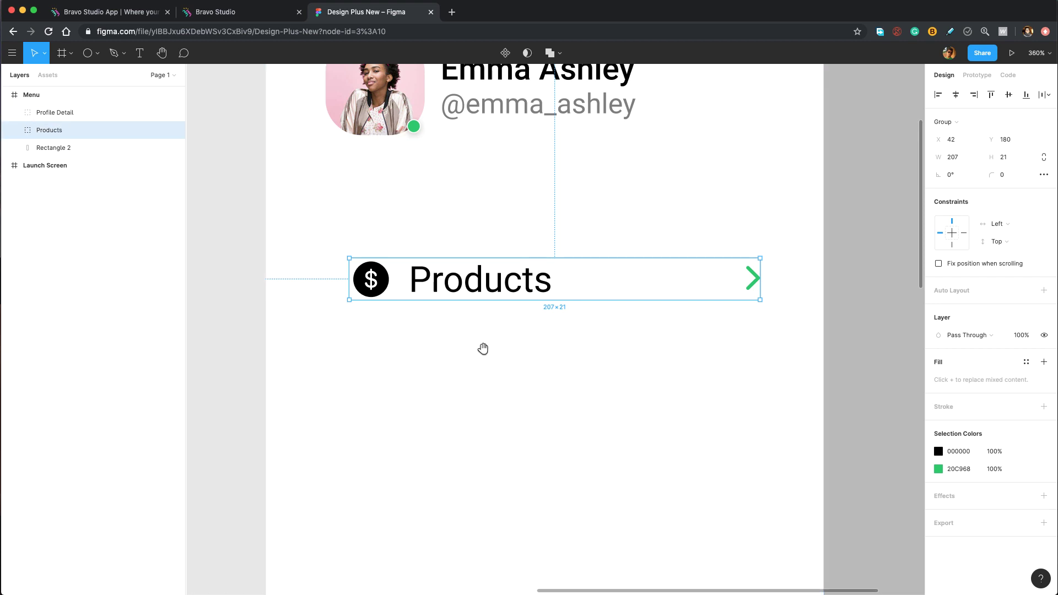
Duplicate the Products row and move the copy below it to Y 251.
{"action": "left_click_drag", "start_coordinate": [481, 349], "coordinate": [488, 227]}
{"action": "key", "text": "ctrl+d"}
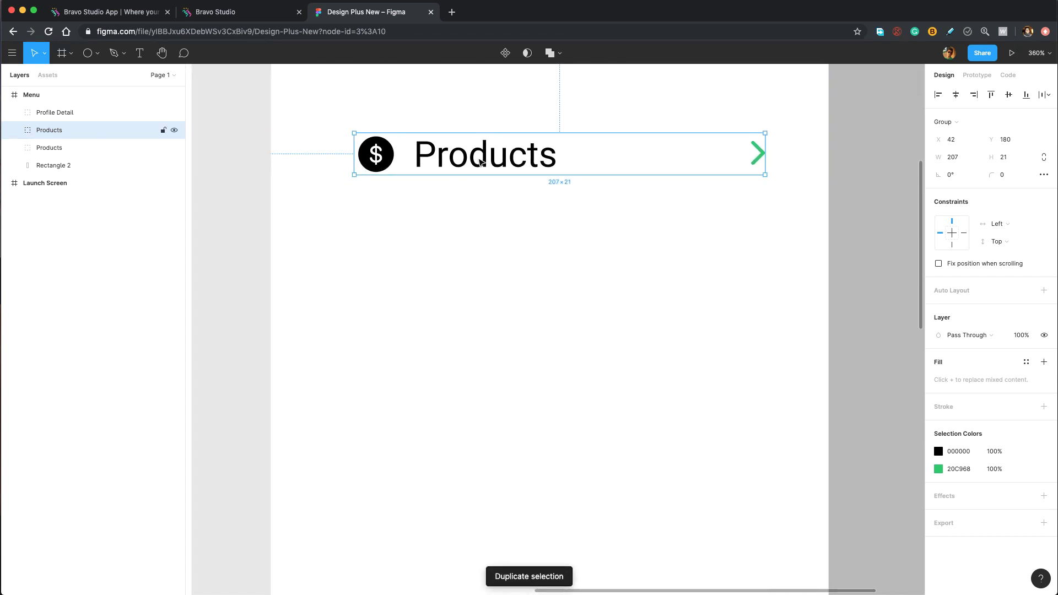
{"action": "left_click_drag", "start_coordinate": [482, 161], "coordinate": [479, 242]}
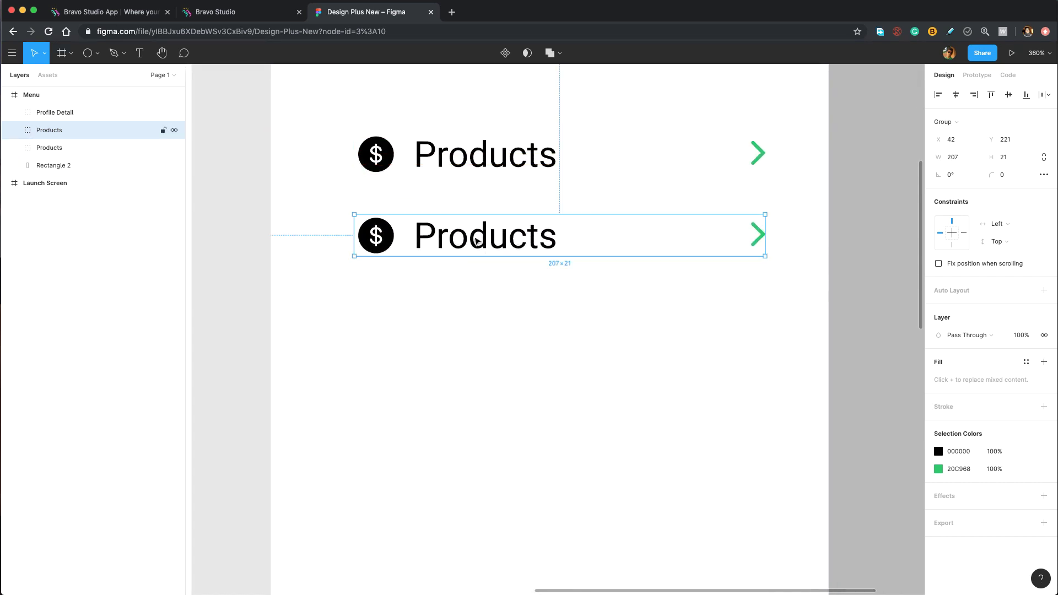
{"action": "key", "text": "alt"}
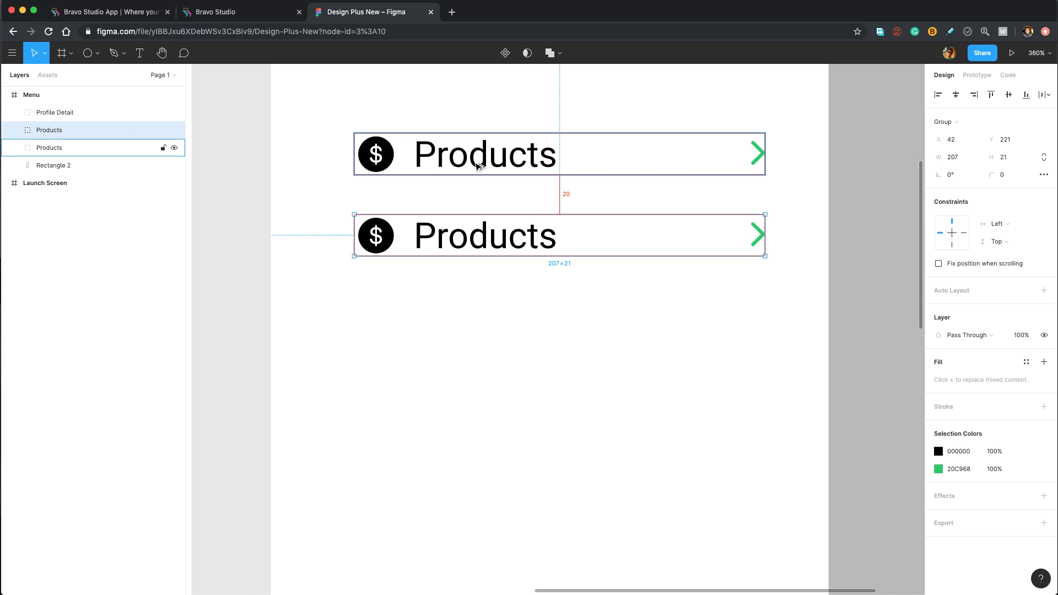
{"action": "key", "text": "shift+Down"}
{"action": "key", "text": "shift+Down"}
{"action": "key", "text": "shift+Down"}
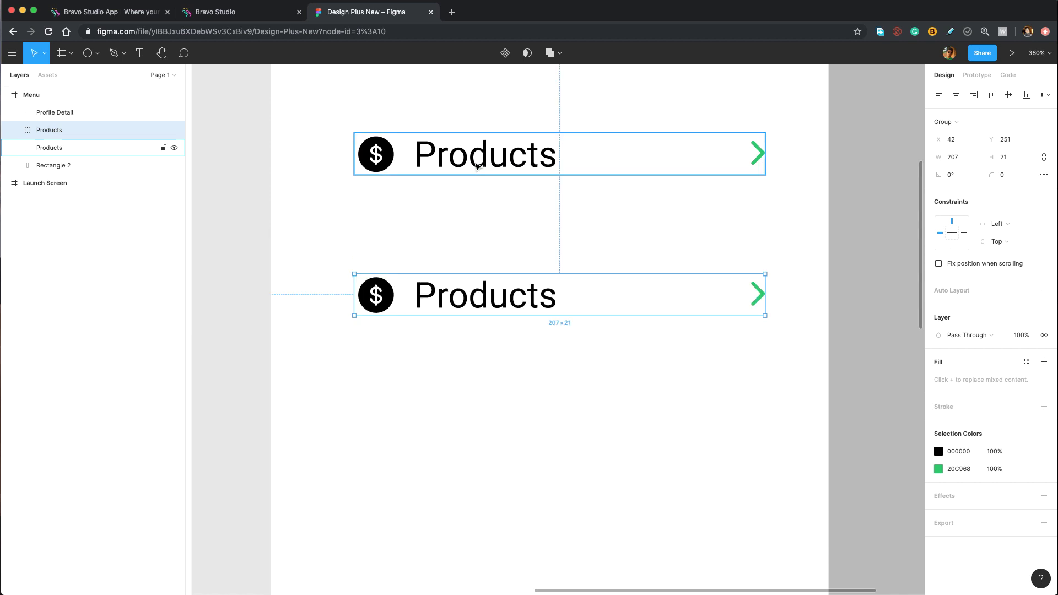
Relabel the copied row 'Promotions' and delete its dollar icon.
{"action": "double_click", "coordinate": [523, 293]}
{"action": "double_click", "coordinate": [481, 293]}
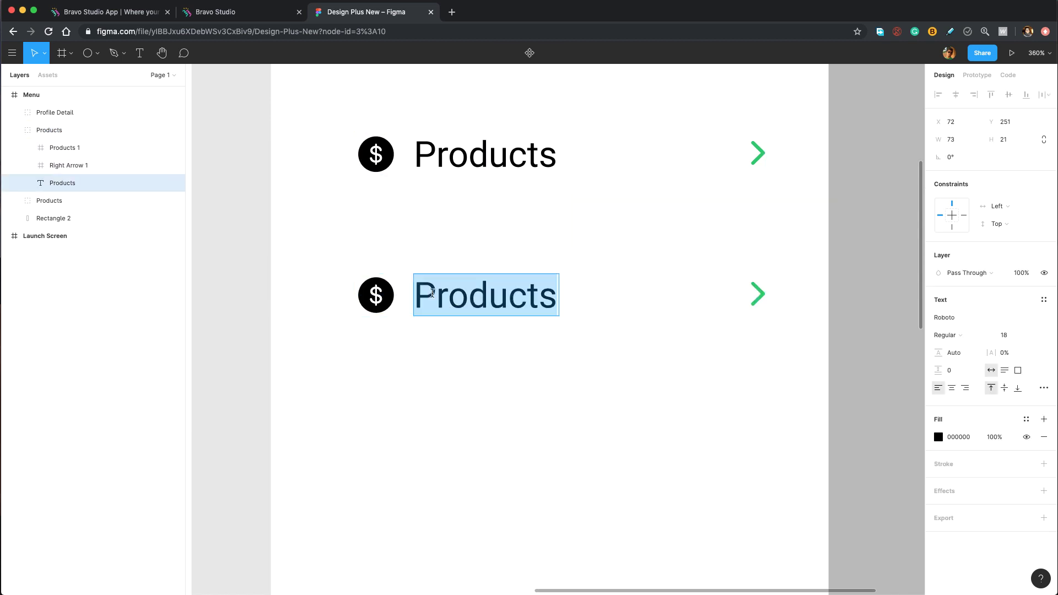
{"action": "type", "text": "Prom"}
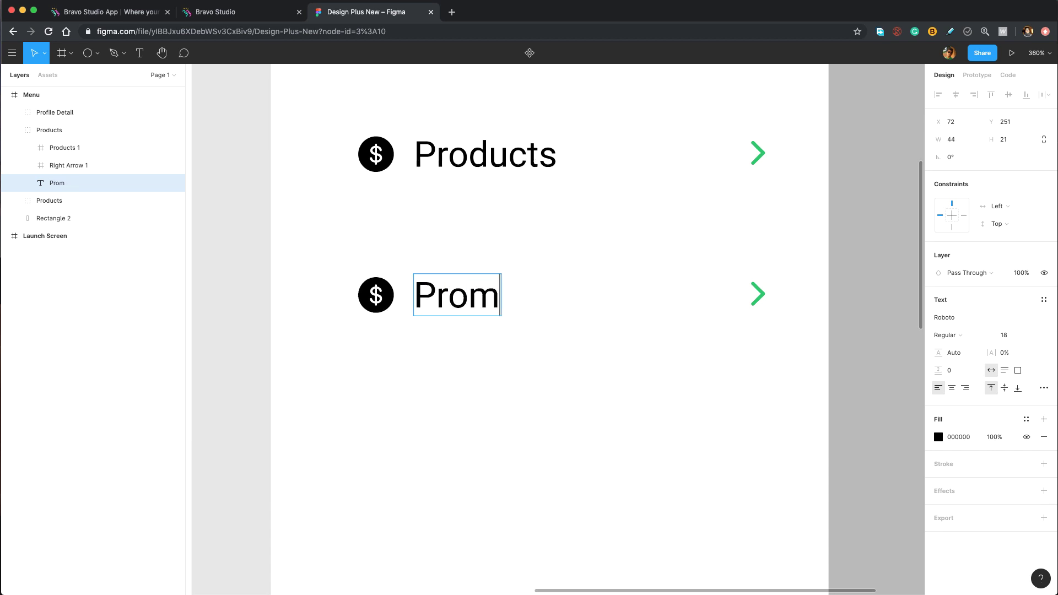
{"action": "type", "text": "otions"}
{"action": "left_click", "coordinate": [385, 303]}
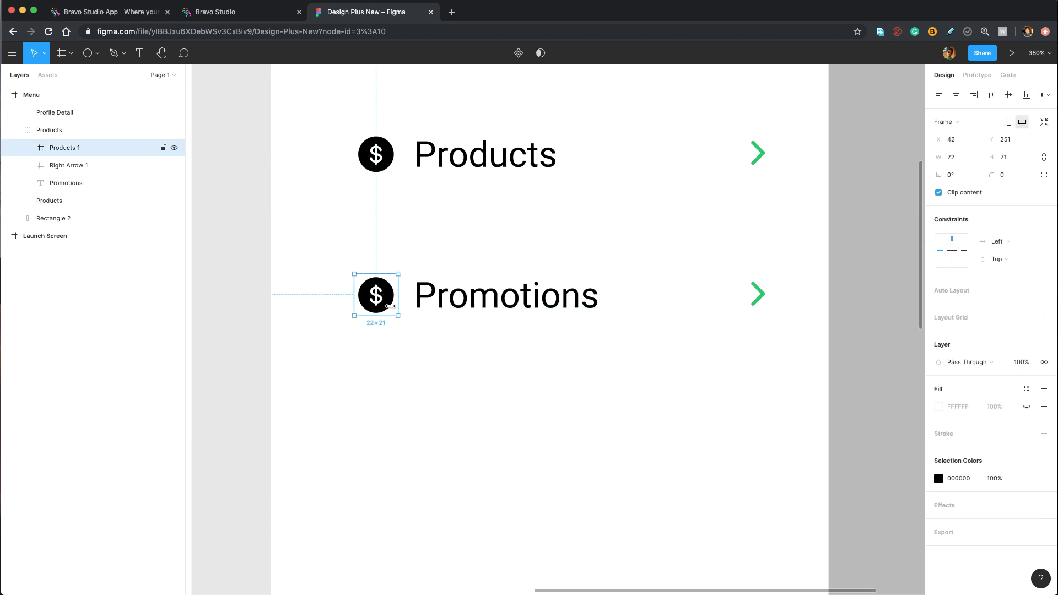
{"action": "key", "text": "Delete"}
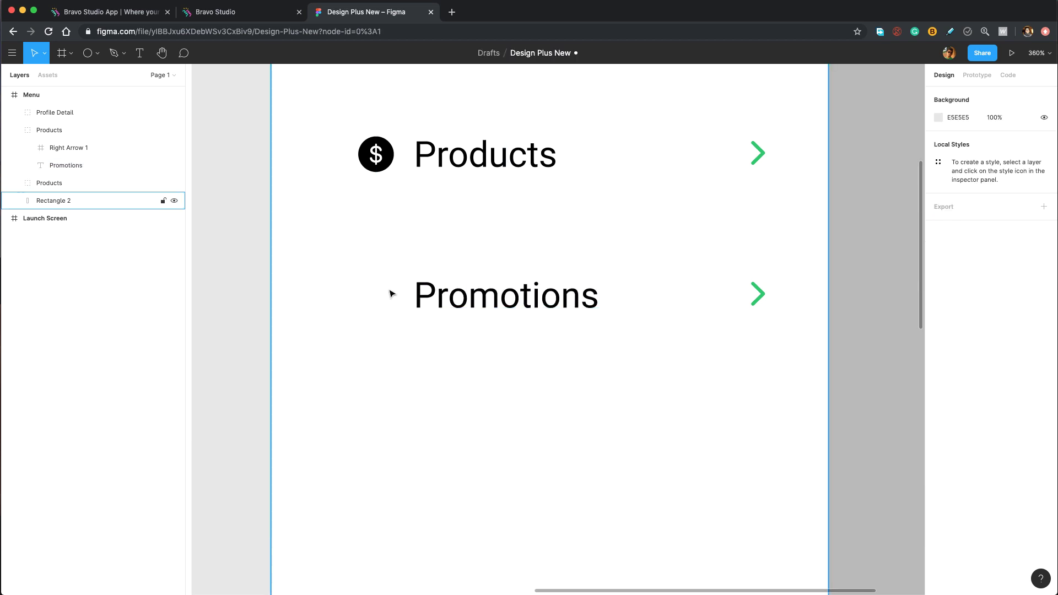
Import Promotions.svg as a tag icon, centre it vertically and move it into the row's group.
{"action": "key", "text": "super+Tab"}
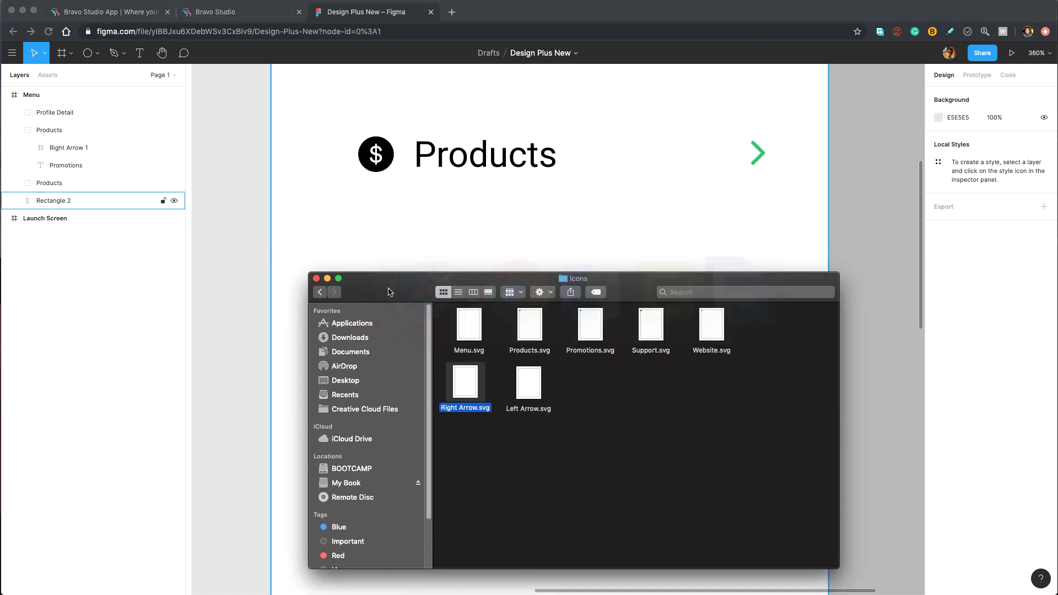
{"action": "left_click_drag", "start_coordinate": [590, 325], "coordinate": [380, 290]}
{"action": "left_click", "coordinate": [507, 294], "text": "shift"}
{"action": "left_click", "coordinate": [1011, 94]}
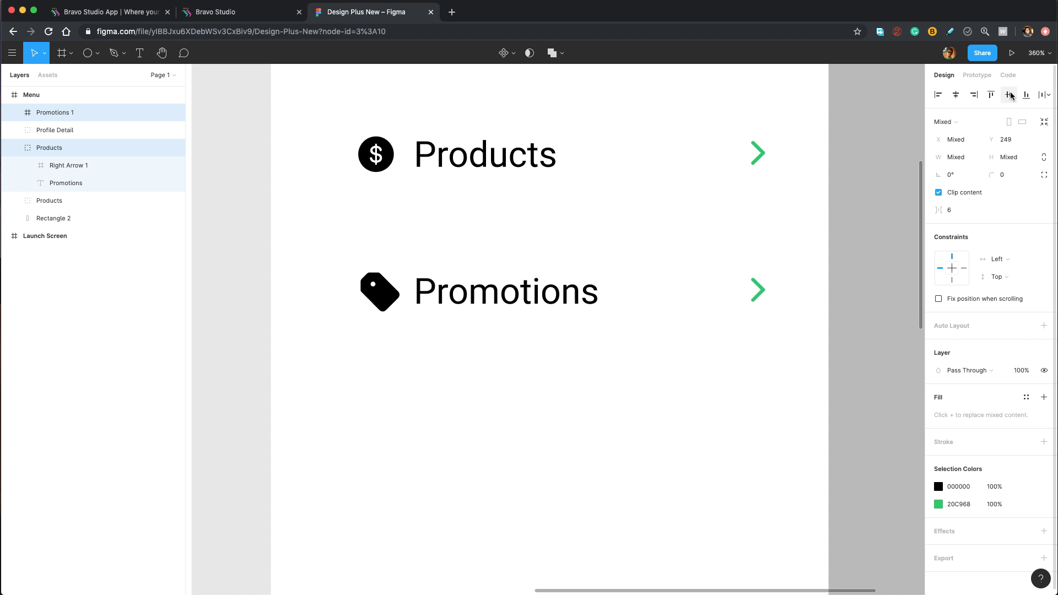
{"action": "left_click", "coordinate": [108, 107]}
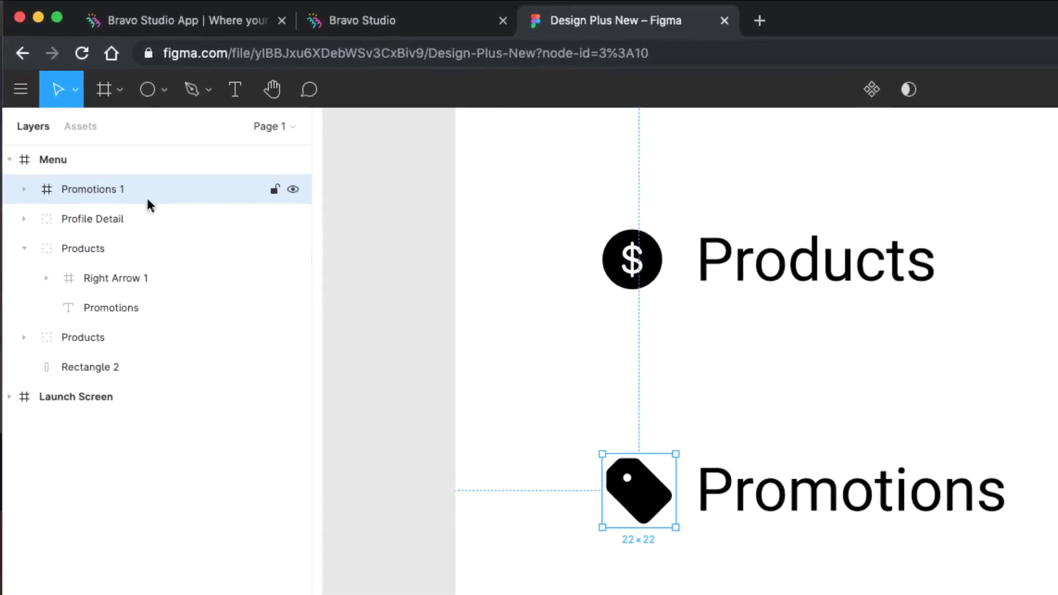
{"action": "left_click_drag", "start_coordinate": [136, 184], "coordinate": [124, 257]}
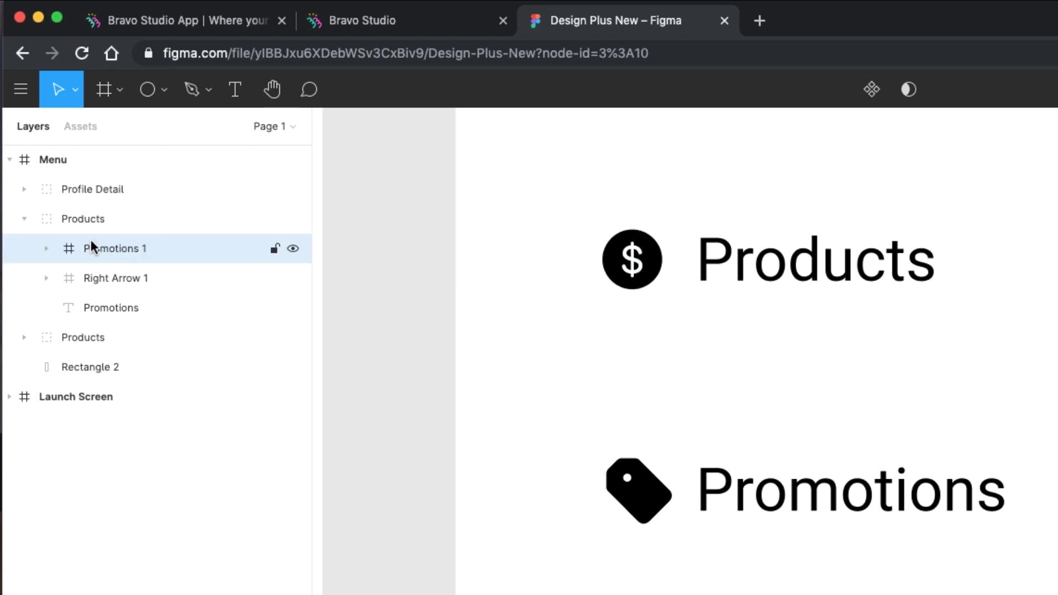
Rename the lower row's group to 'Promotions'.
{"action": "left_click", "coordinate": [107, 219]}
{"action": "double_click", "coordinate": [124, 223]}
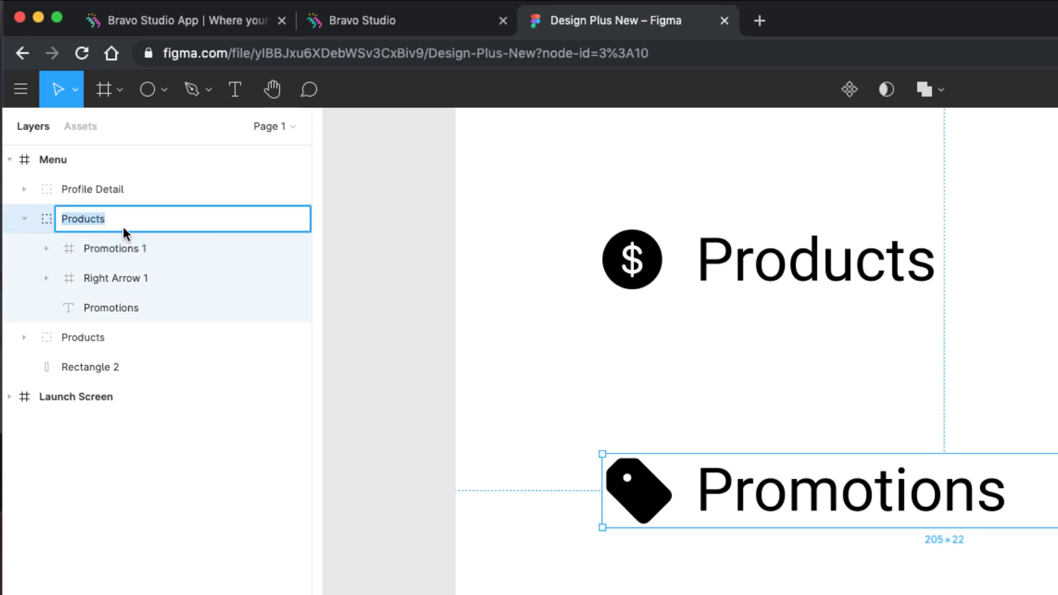
{"action": "type", "text": "Promotions"}
{"action": "key", "text": "Return"}
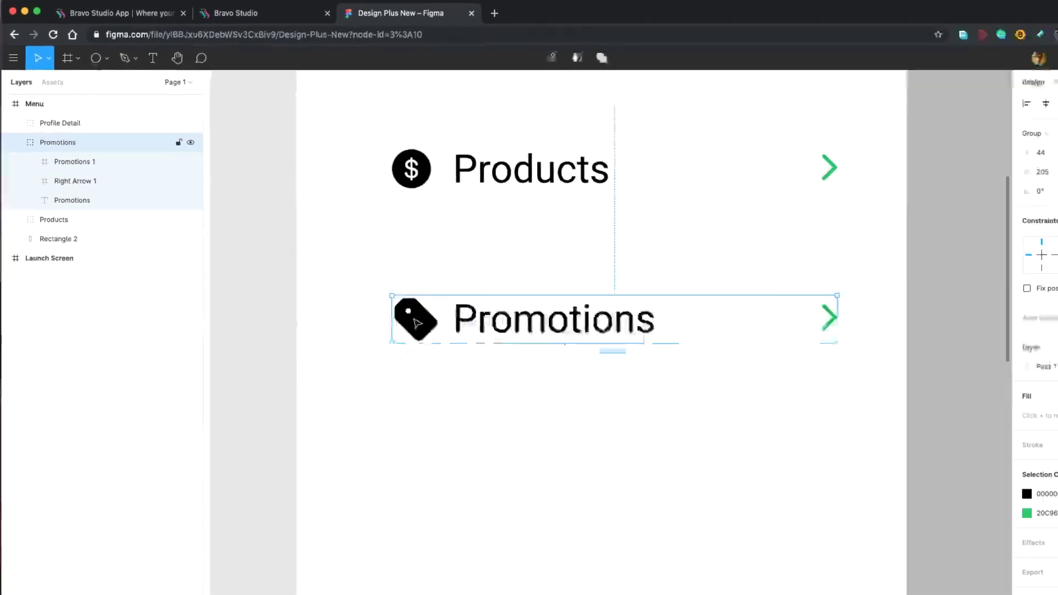
Nudge the tag icon to X 42, then duplicate the Promotions group.
{"action": "left_click", "coordinate": [417, 322]}
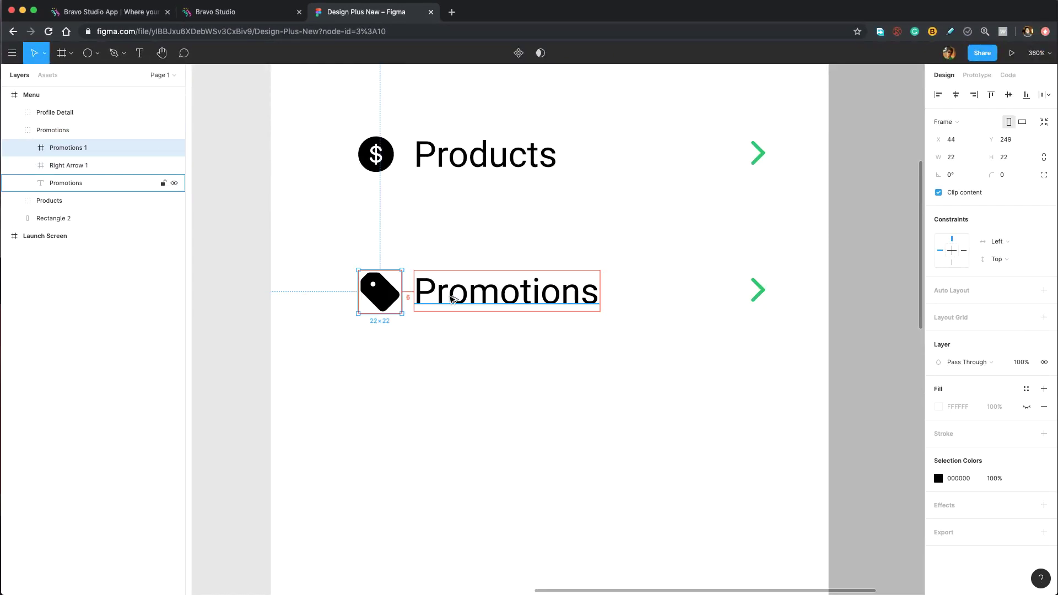
{"action": "key", "text": "Left"}
{"action": "key", "text": "Left"}
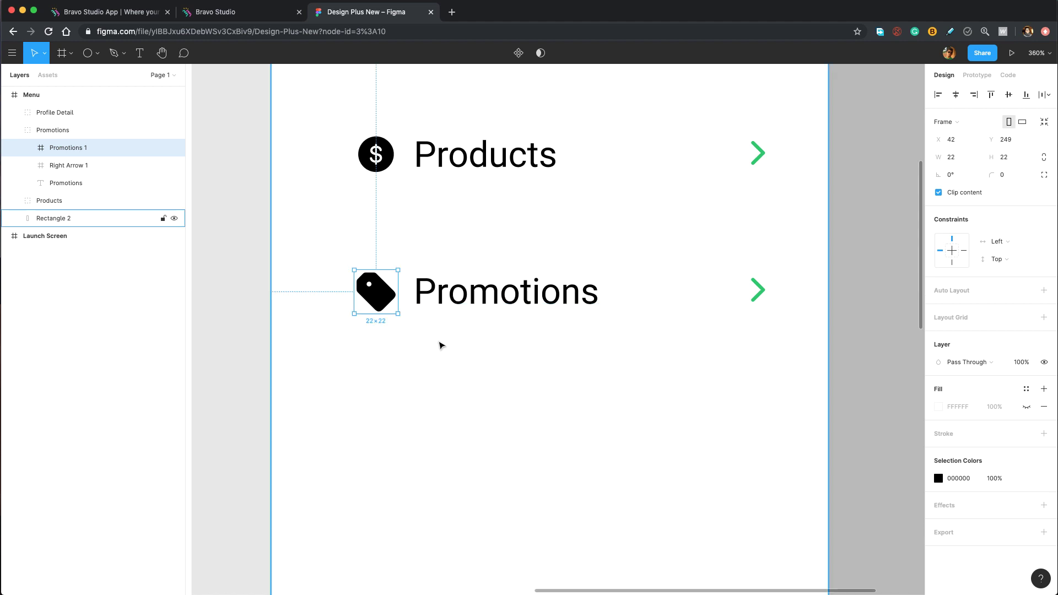
{"action": "key", "text": "Escape"}
{"action": "key", "text": "super+d"}
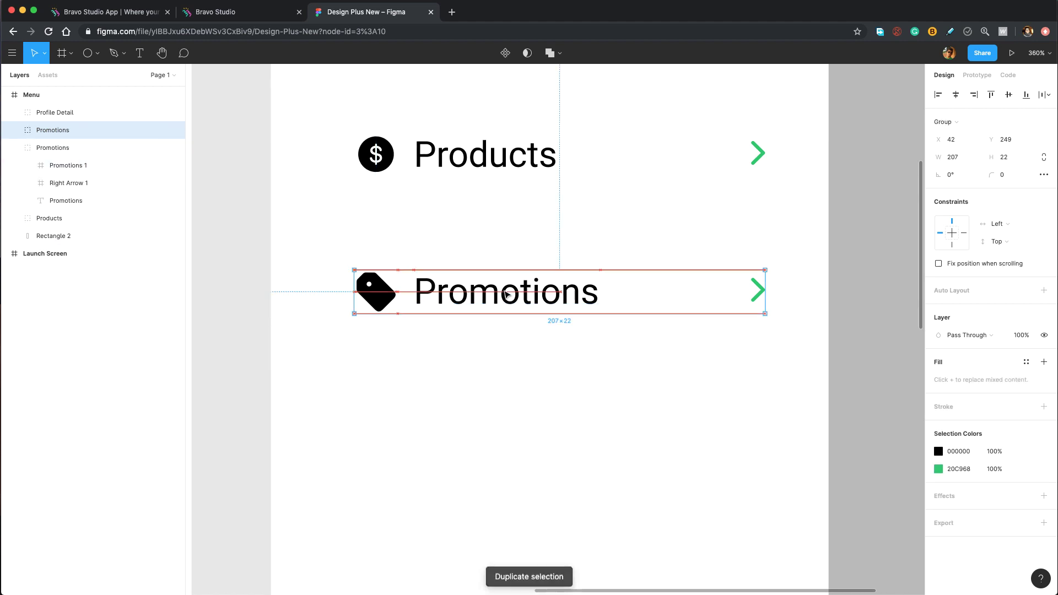
Place the copy 50 px below Promotions and relabel it 'Website'.
{"action": "left_click_drag", "start_coordinate": [505, 293], "coordinate": [507, 436]}
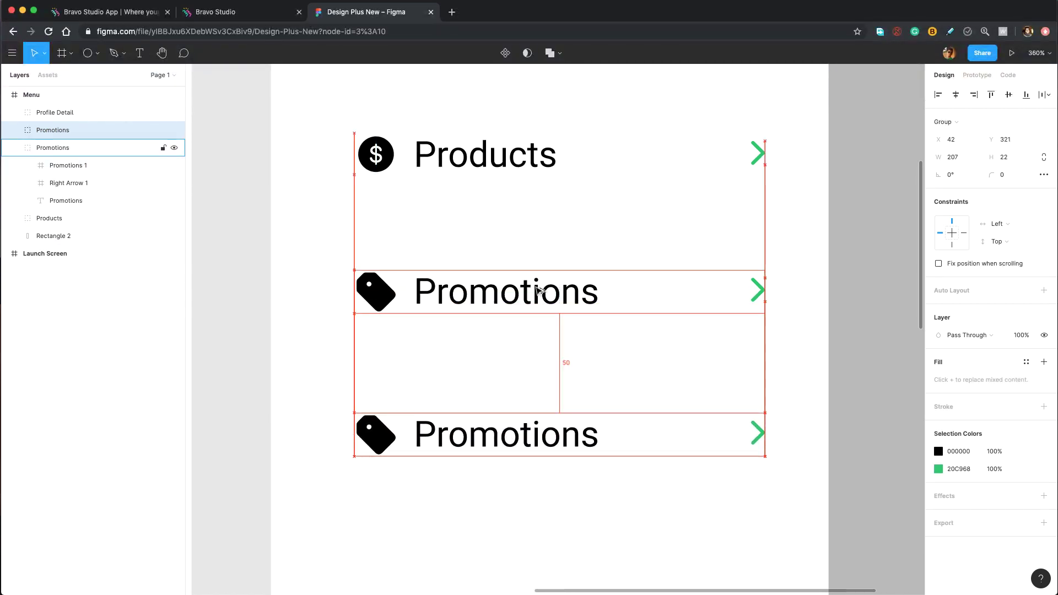
{"action": "scroll", "coordinate": [528, 268], "scroll_direction": "down", "scroll_amount": 4}
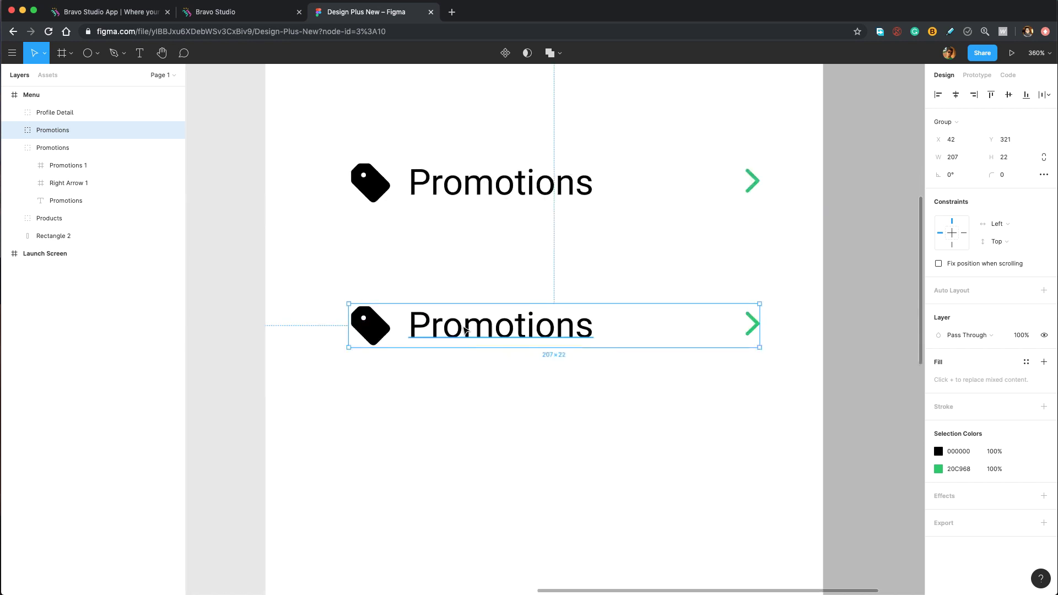
{"action": "double_click", "coordinate": [466, 329]}
{"action": "double_click", "coordinate": [462, 326]}
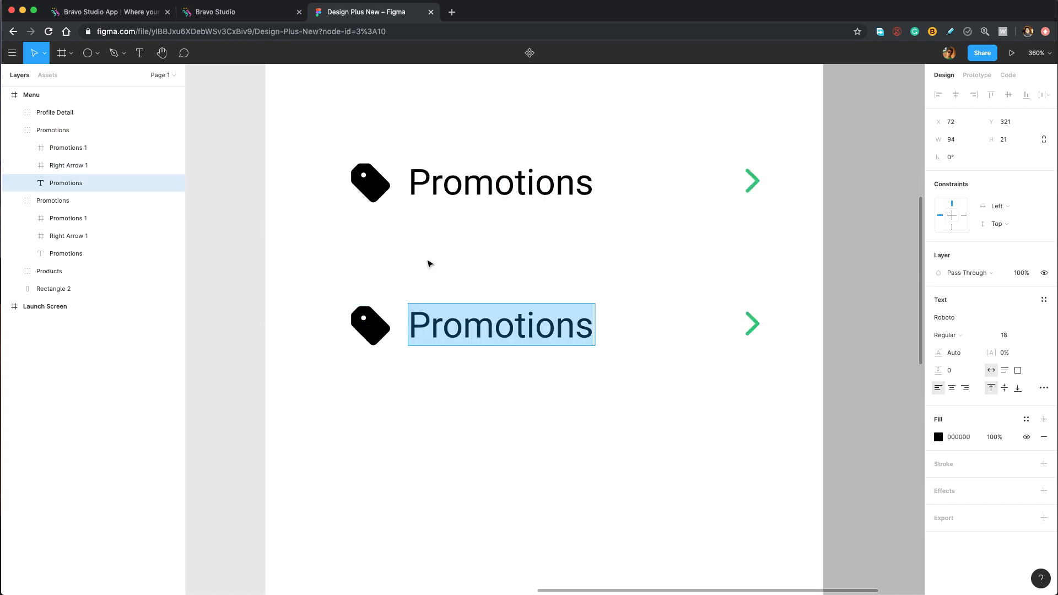
{"action": "type", "text": "Website"}
Replace the tag icon with a Website.svg globe icon inside the row's group.
{"action": "left_click", "coordinate": [359, 330]}
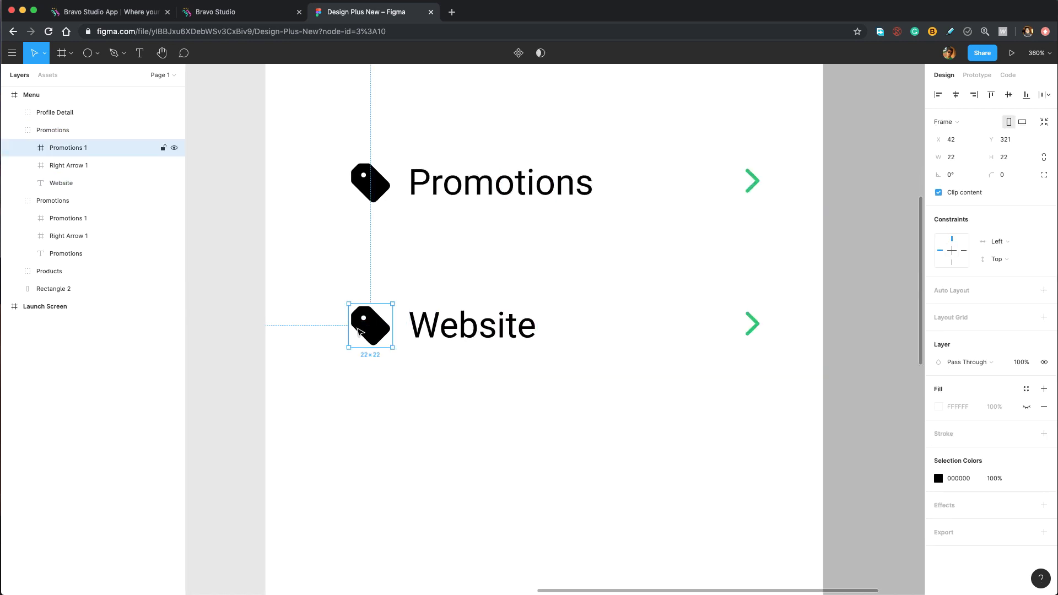
{"action": "key", "text": "Delete"}
{"action": "key", "text": "super+Tab"}
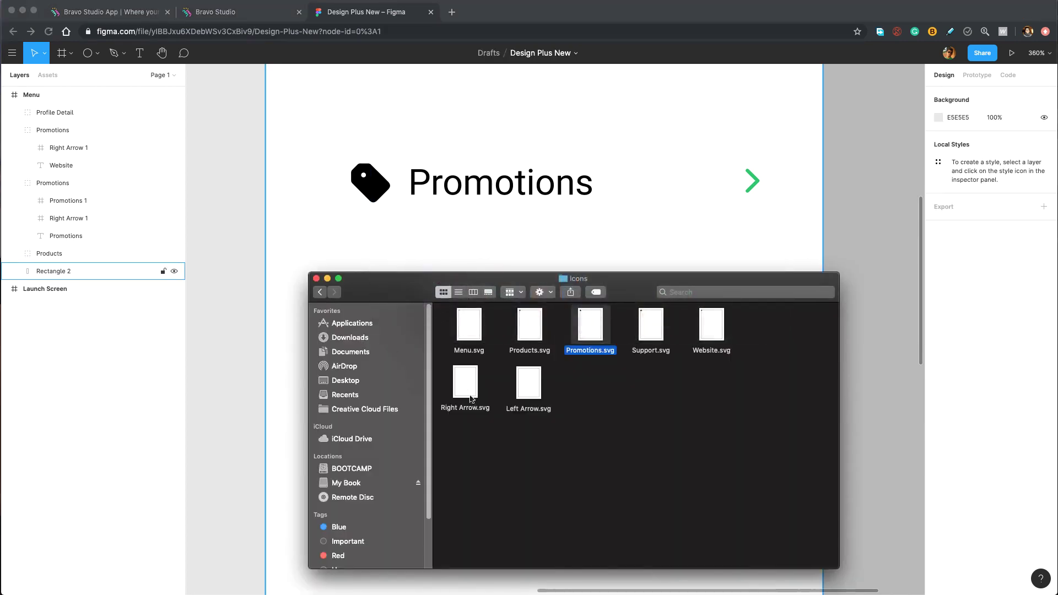
{"action": "left_click_drag", "start_coordinate": [711, 330], "coordinate": [366, 323]}
{"action": "left_click_drag", "start_coordinate": [49, 112], "coordinate": [78, 155]}
Rename the group 'Website' and nudge the globe icon 2 px left.
{"action": "double_click", "coordinate": [63, 132]}
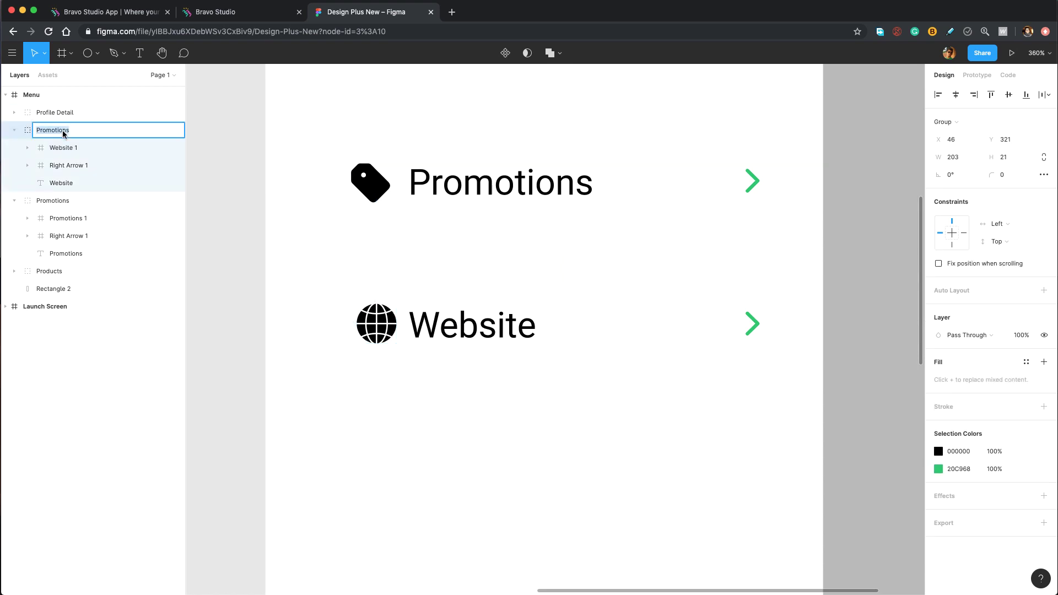
{"action": "type", "text": "Website"}
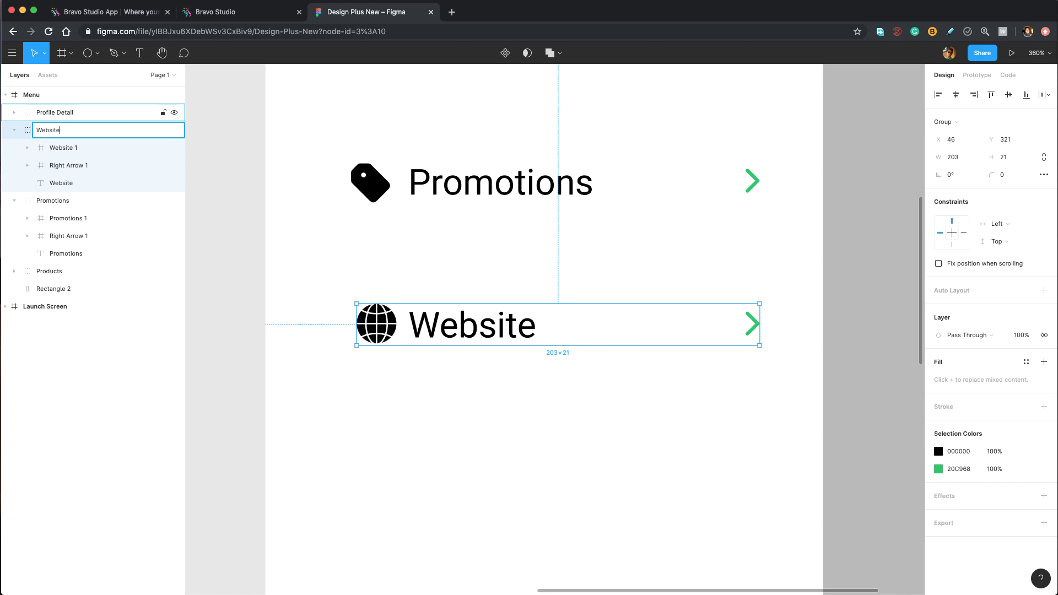
{"action": "left_click", "coordinate": [376, 323]}
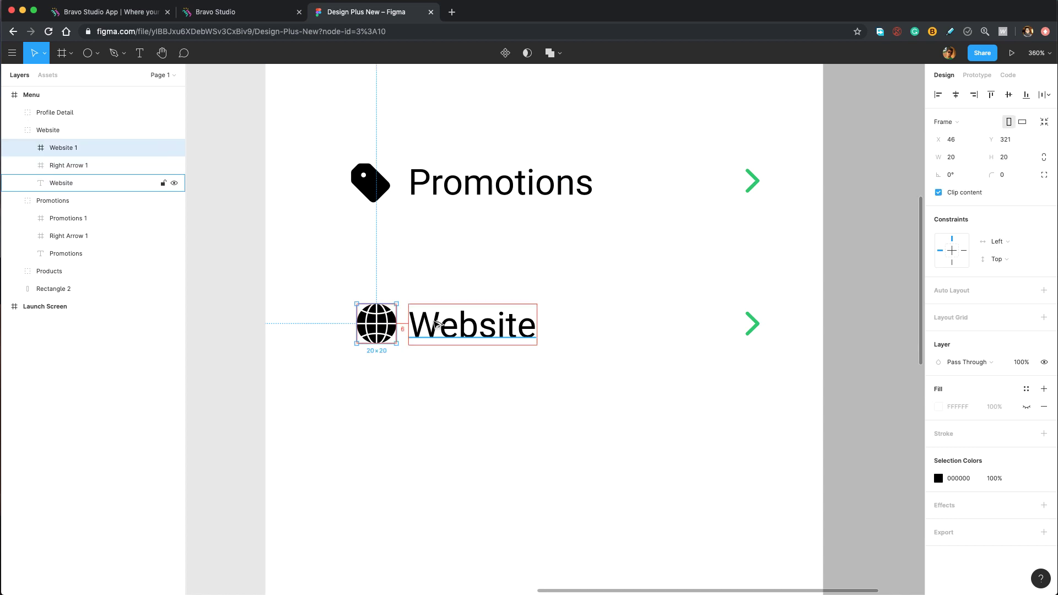
{"action": "key", "text": "Left"}
{"action": "key", "text": "Left"}
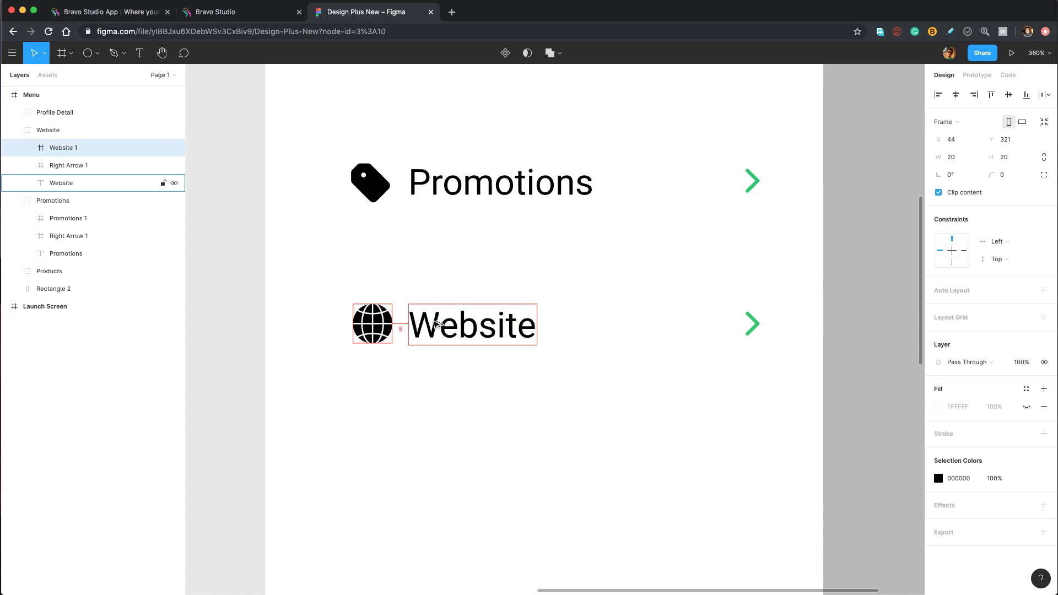
{"action": "left_click", "coordinate": [462, 380]}
Duplicate the Website row and place the copy below it.
{"action": "left_click", "coordinate": [474, 325]}
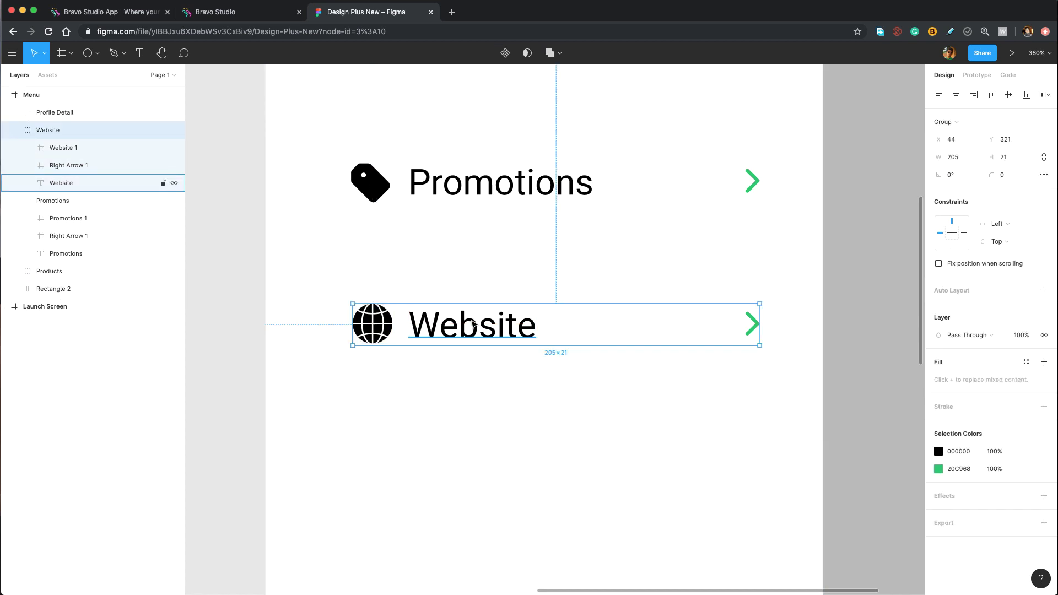
{"action": "key", "text": "super+d"}
{"action": "left_click_drag", "start_coordinate": [474, 325], "coordinate": [463, 474]}
Relabel the copied row's text 'Support'.
{"action": "double_click", "coordinate": [462, 471]}
{"action": "double_click", "coordinate": [463, 471]}
{"action": "type", "text": "Support"}
{"action": "left_click", "coordinate": [581, 351]}
{"action": "scroll", "coordinate": [581, 351], "scroll_direction": "down", "scroll_amount": 5}
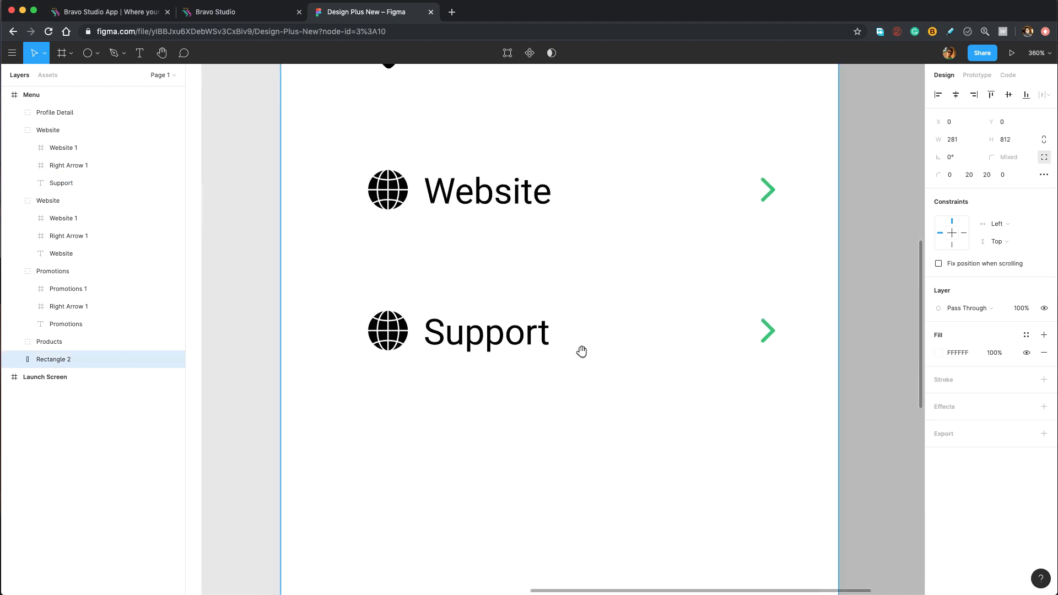
Replace the globe icon with a Support.svg question-mark icon in the row's group.
{"action": "double_click", "coordinate": [386, 314]}
{"action": "key", "text": "Delete"}
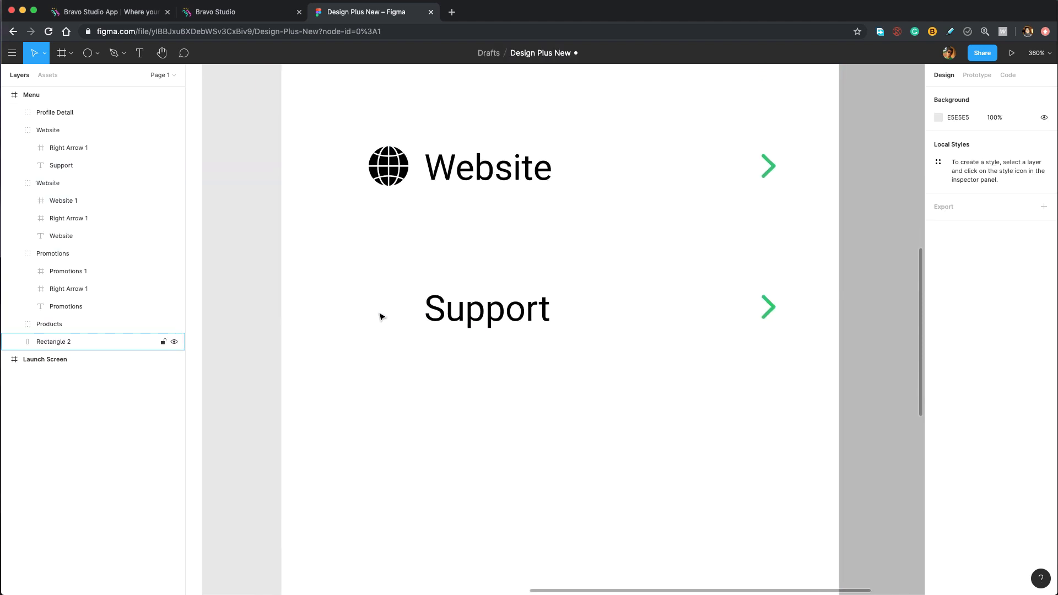
{"action": "key", "text": "super+Tab"}
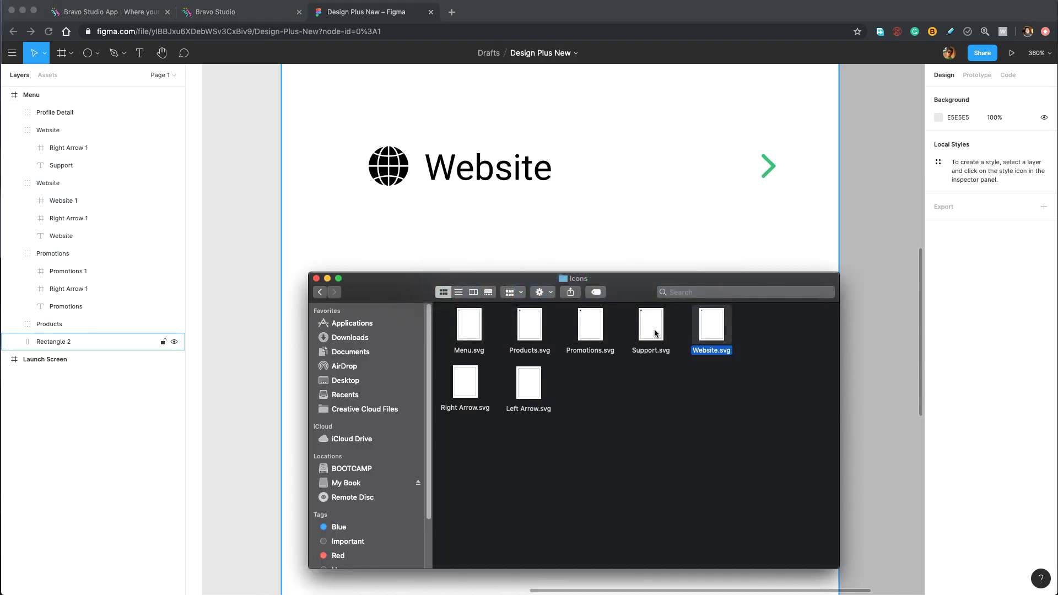
{"action": "left_click_drag", "start_coordinate": [651, 327], "coordinate": [397, 312]}
{"action": "left_click_drag", "start_coordinate": [85, 112], "coordinate": [82, 147]}
Rename the row's group 'Support' and clear the selection.
{"action": "double_click", "coordinate": [83, 130]}
{"action": "type", "text": "S"}
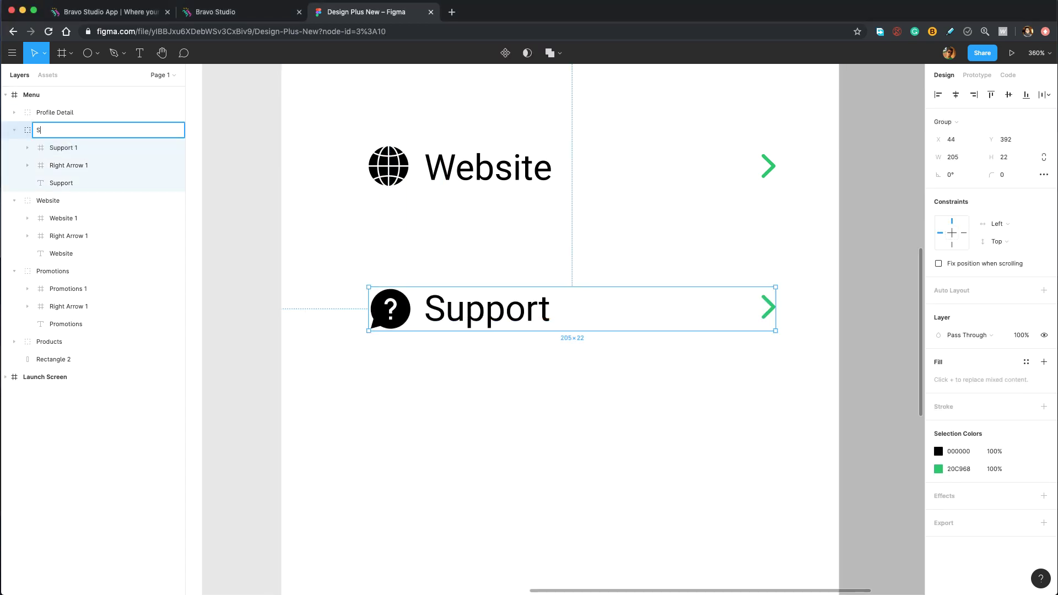
{"action": "type", "text": "upport"}
{"action": "key", "text": "Return"}
{"action": "left_click", "coordinate": [63, 148]}
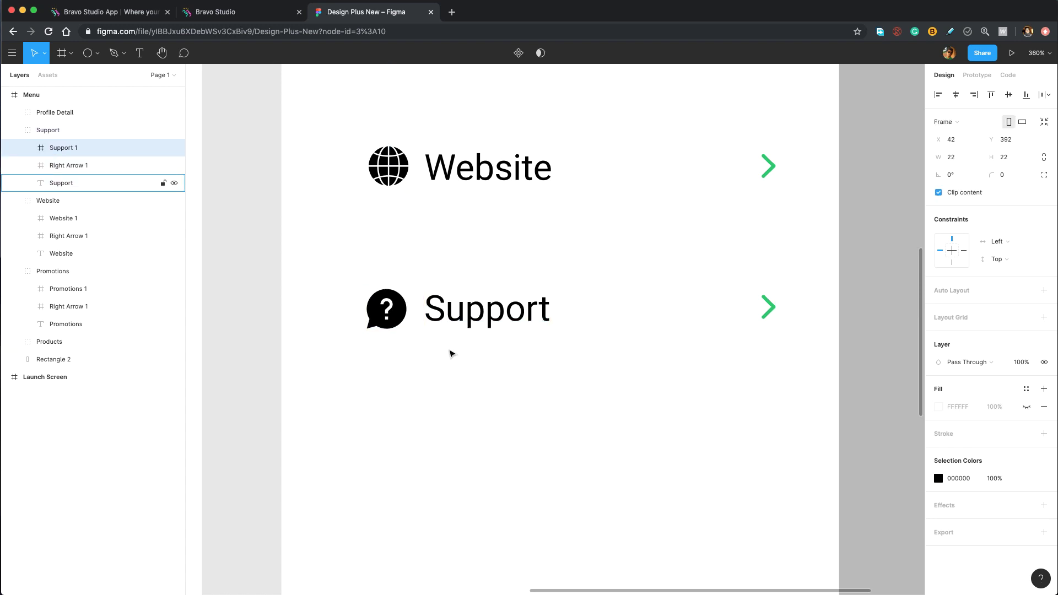
{"action": "key", "text": "shift+Return"}
{"action": "left_click", "coordinate": [487, 363]}
{"action": "scroll", "coordinate": [496, 380], "scroll_direction": "down", "scroll_amount": 5}
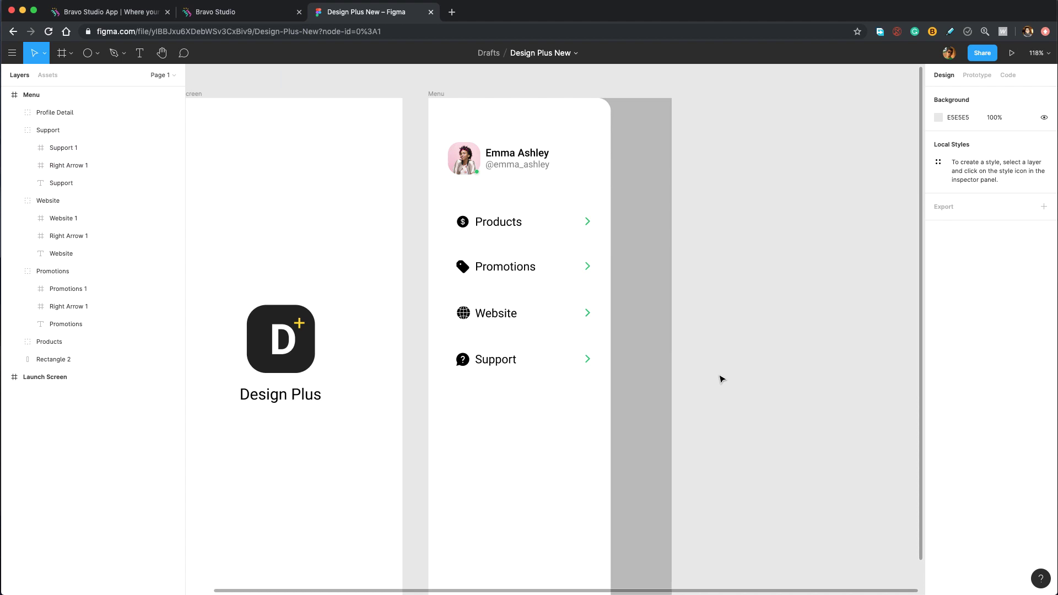
Enlarge the green online dot to about 10×10 and set its white outline to 1.
{"action": "scroll", "coordinate": [523, 182], "scroll_direction": "up", "scroll_amount": 10}
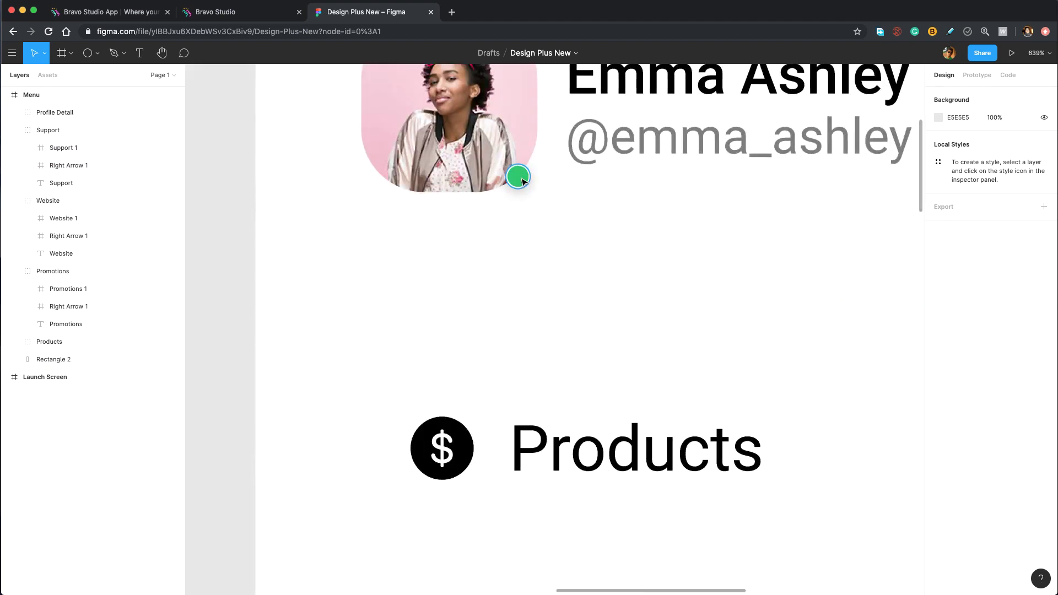
{"action": "left_click", "coordinate": [522, 181]}
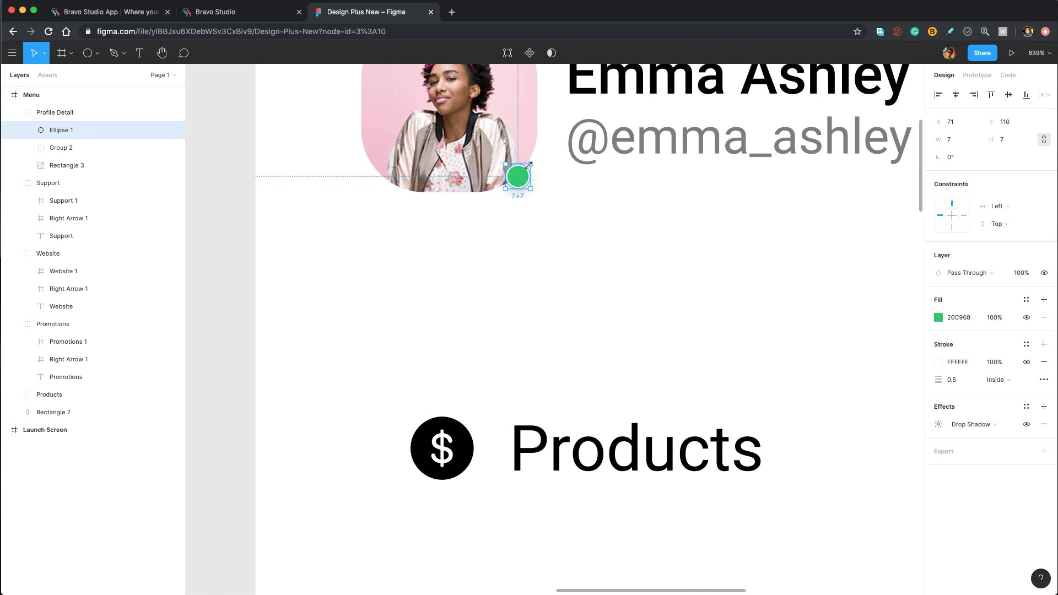
{"action": "left_click_drag", "start_coordinate": [531, 163], "coordinate": [527, 165]}
{"action": "left_click", "coordinate": [964, 387]}
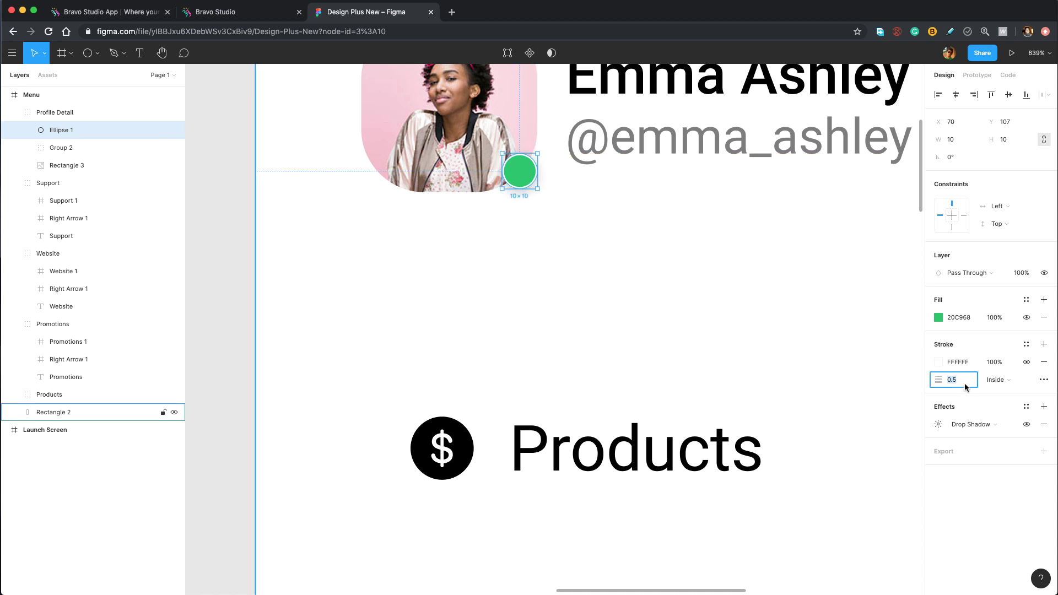
{"action": "key", "text": "Escape"}
{"action": "key", "text": "Escape"}
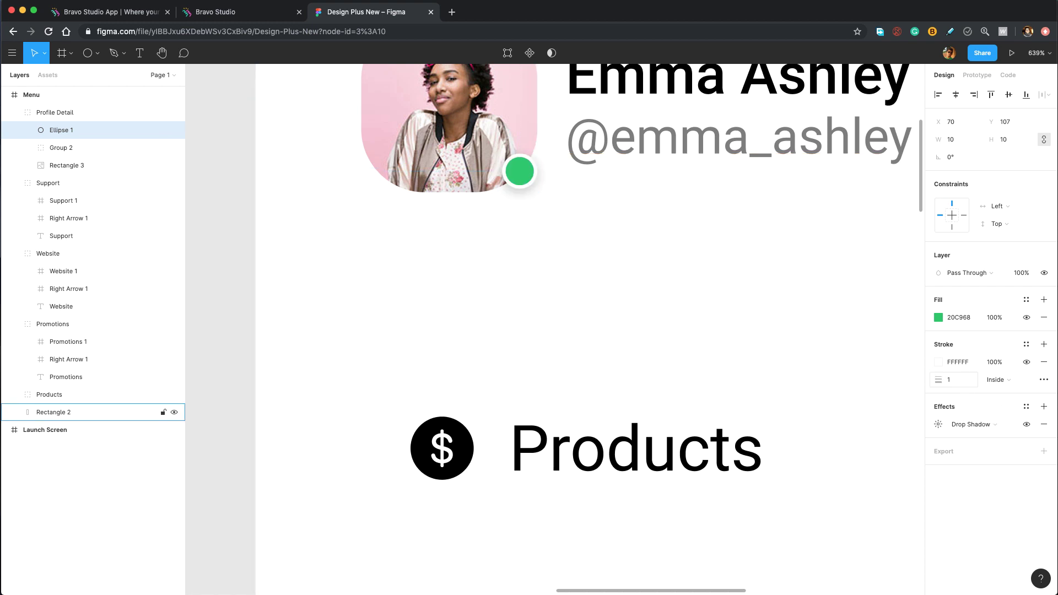
Zoom out to the whole Menu screen and pan to leave space beside it.
{"action": "key", "text": "shift+1"}
{"action": "scroll", "coordinate": [736, 298], "scroll_direction": "up", "scroll_amount": 5}
{"action": "scroll", "coordinate": [715, 328], "scroll_direction": "down", "scroll_amount": 5}
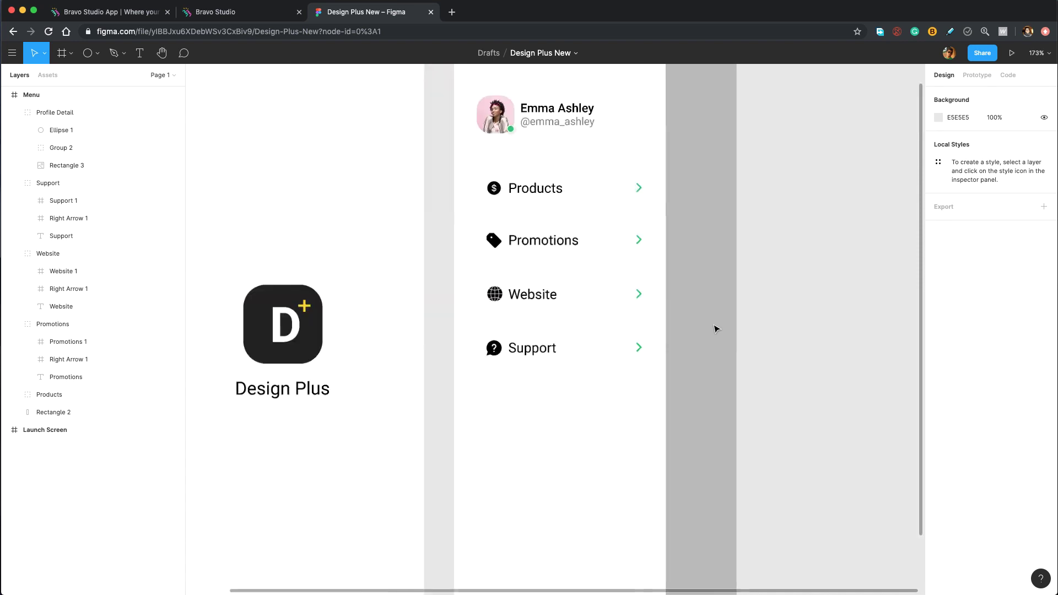
{"action": "left_click_drag", "start_coordinate": [803, 366], "coordinate": [696, 361]}
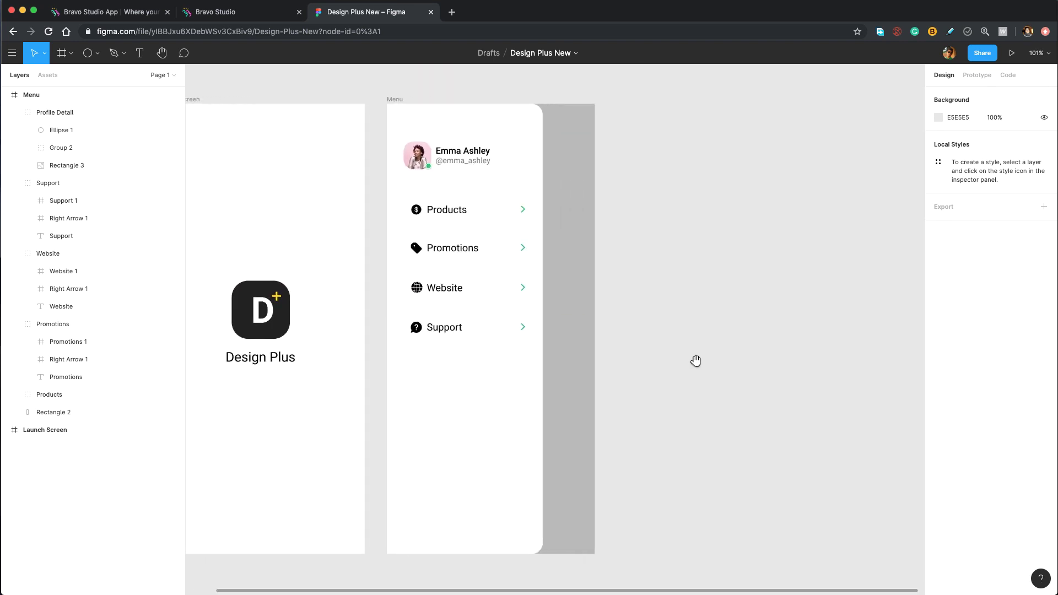
{"action": "left_click_drag", "start_coordinate": [695, 361], "coordinate": [680, 364]}
{"action": "key", "text": "f"}
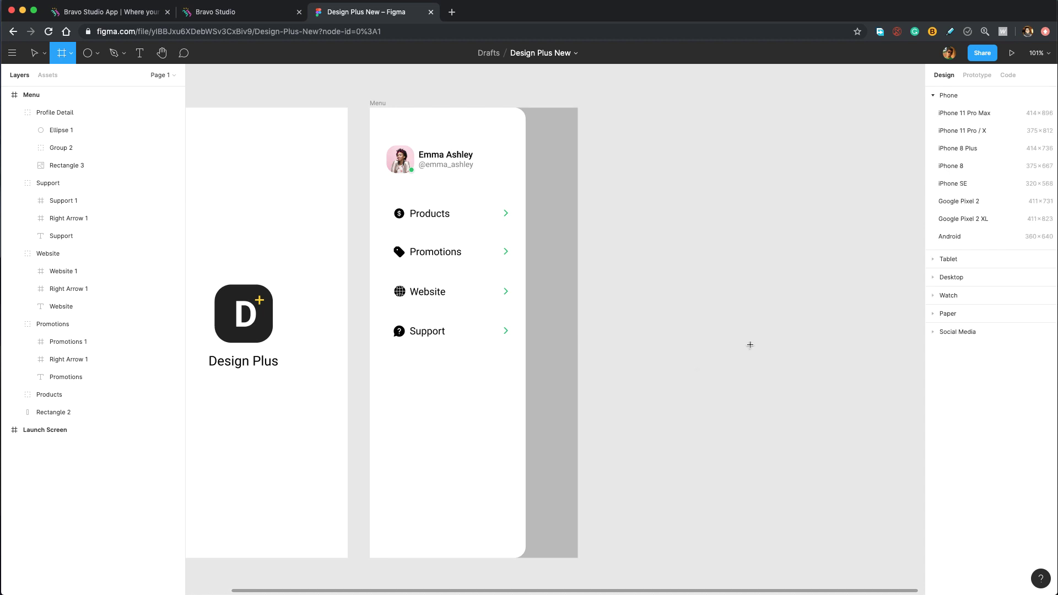
Add a 375×812 iPhone 11 Pro / X frame named 'Products', then bring up the Icons folder.
{"action": "left_click", "coordinate": [986, 132]}
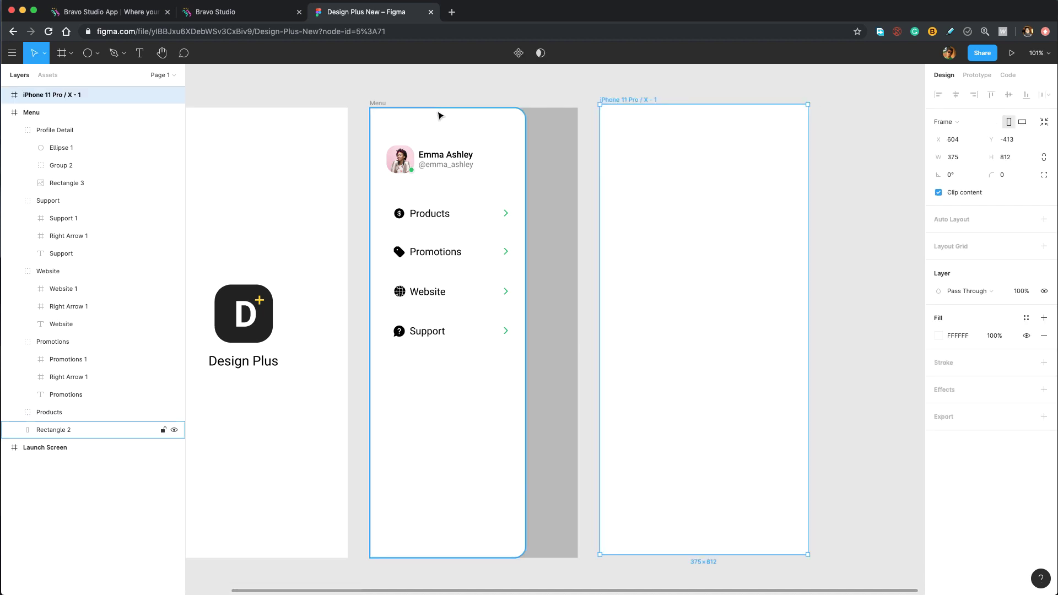
{"action": "double_click", "coordinate": [59, 96]}
{"action": "type", "text": "Pr"}
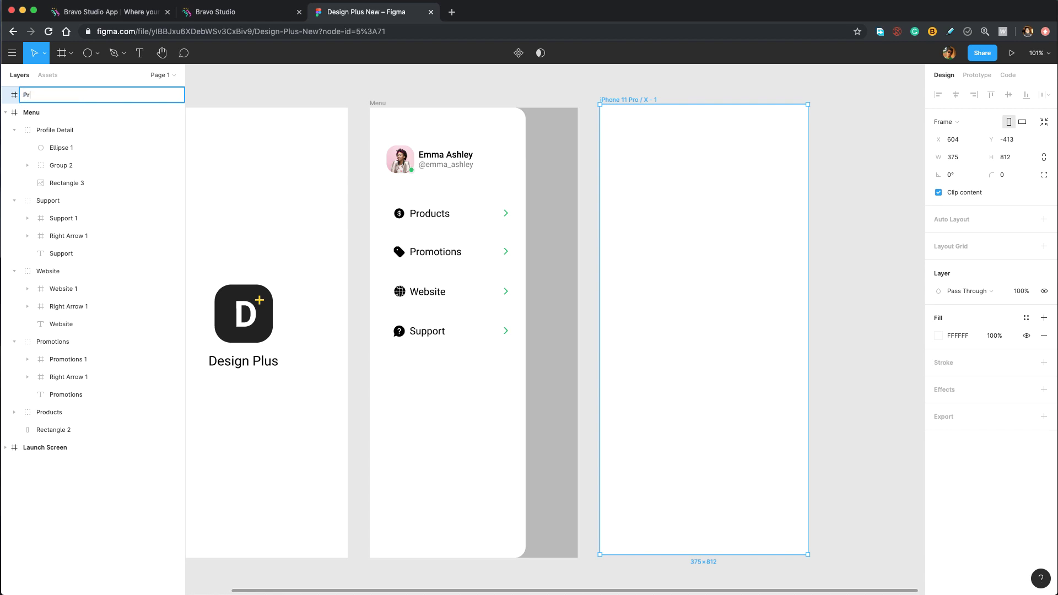
{"action": "type", "text": "oducts"}
{"action": "key", "text": "Return"}
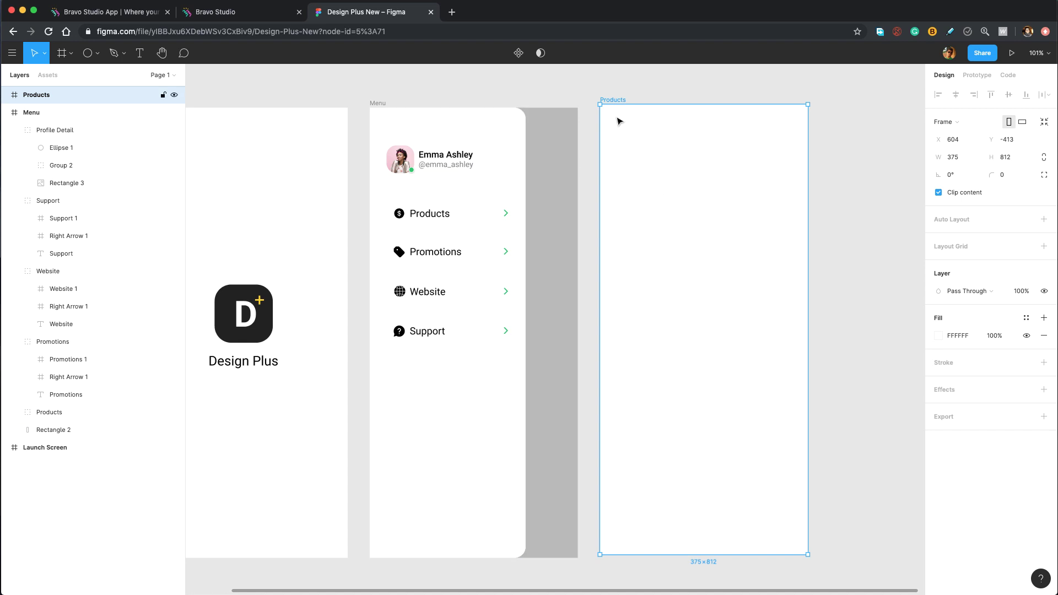
{"action": "left_click_drag", "start_coordinate": [666, 208], "coordinate": [585, 214]}
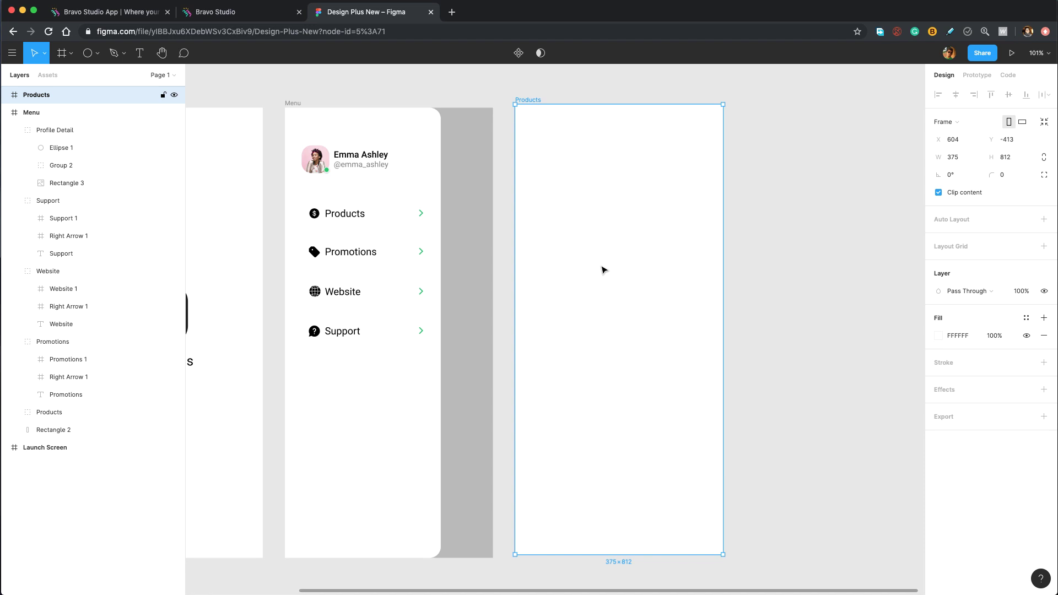
{"action": "key", "text": "super+Tab"}
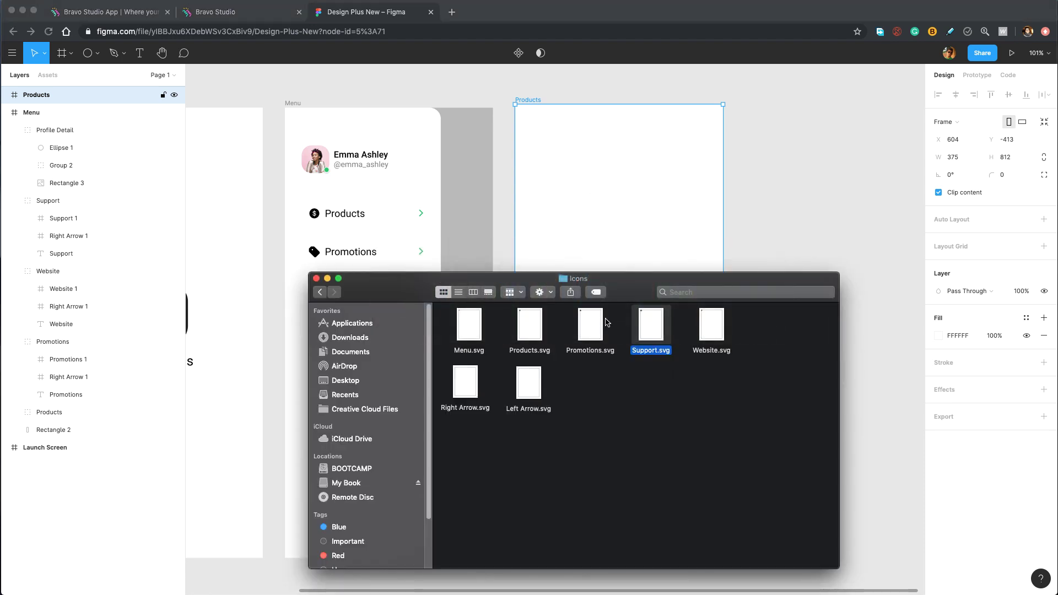
Import Menu.svg into the Products frame and position it 16 from the left edge.
{"action": "left_click_drag", "start_coordinate": [469, 325], "coordinate": [597, 194]}
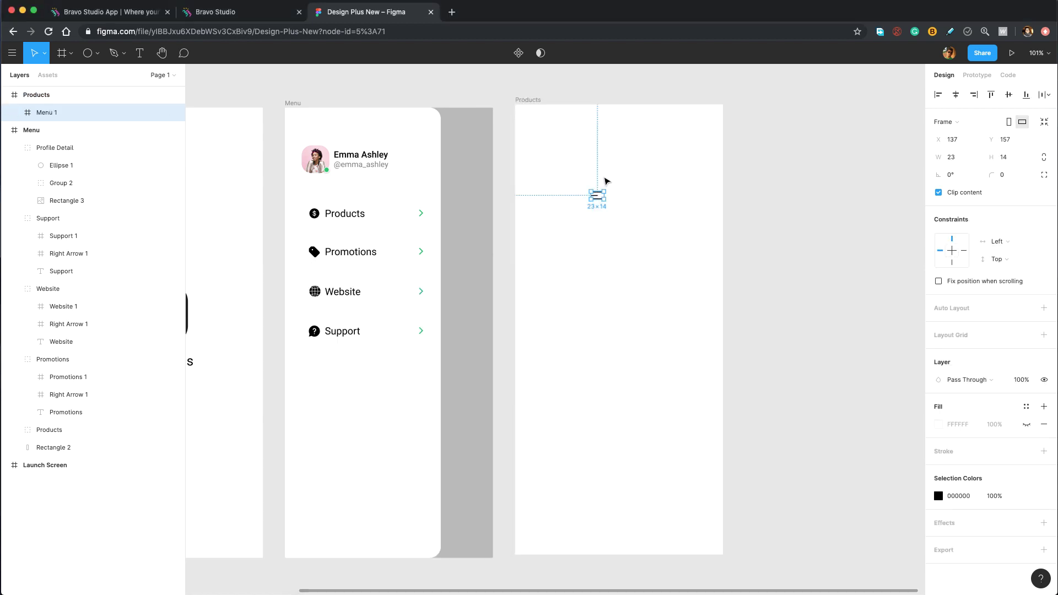
{"action": "scroll", "coordinate": [561, 171], "scroll_direction": "up", "scroll_amount": 5}
{"action": "left_click_drag", "start_coordinate": [586, 151], "coordinate": [579, 300]}
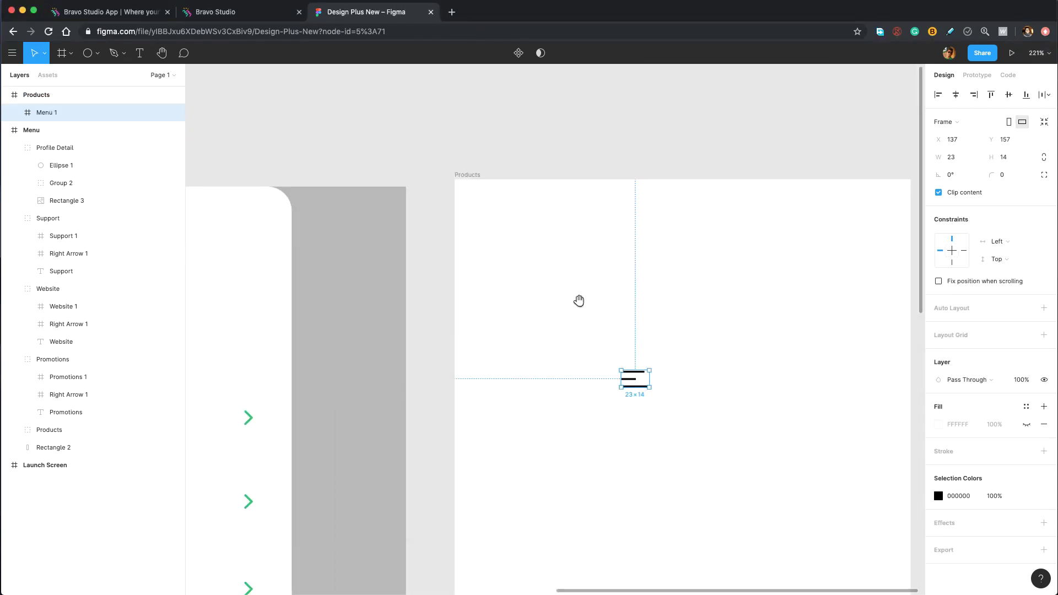
{"action": "left_click_drag", "start_coordinate": [522, 263], "coordinate": [487, 222]}
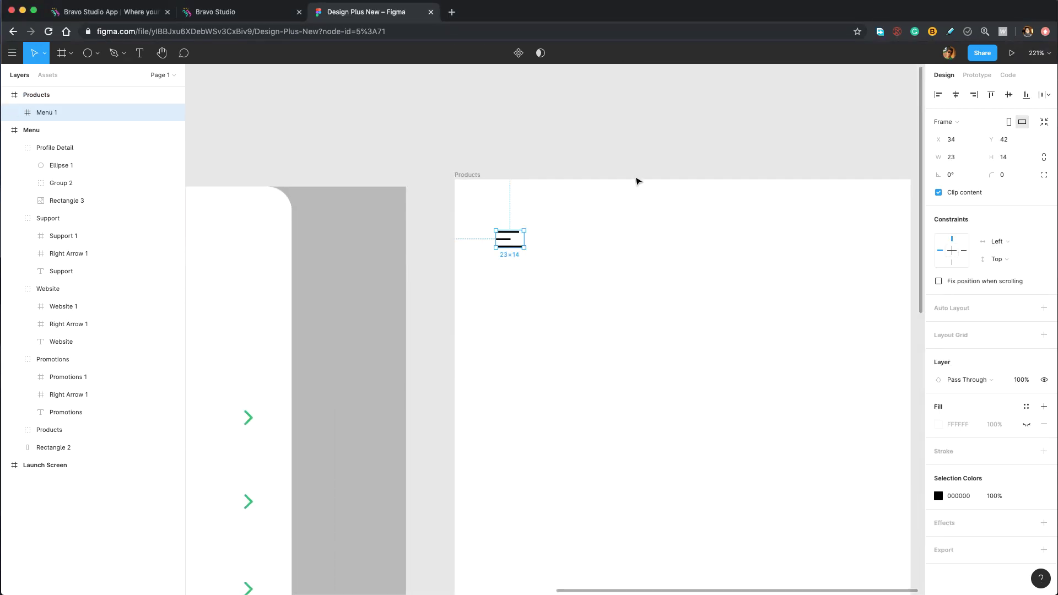
{"action": "key", "text": "shift+Down"}
{"action": "key", "text": "Down"}
{"action": "key", "text": "Down"}
{"action": "key", "text": "Down"}
{"action": "key", "text": "Down"}
{"action": "key", "text": "Down"}
{"action": "key", "text": "Down"}
{"action": "key", "text": "Down"}
{"action": "key", "text": "Down"}
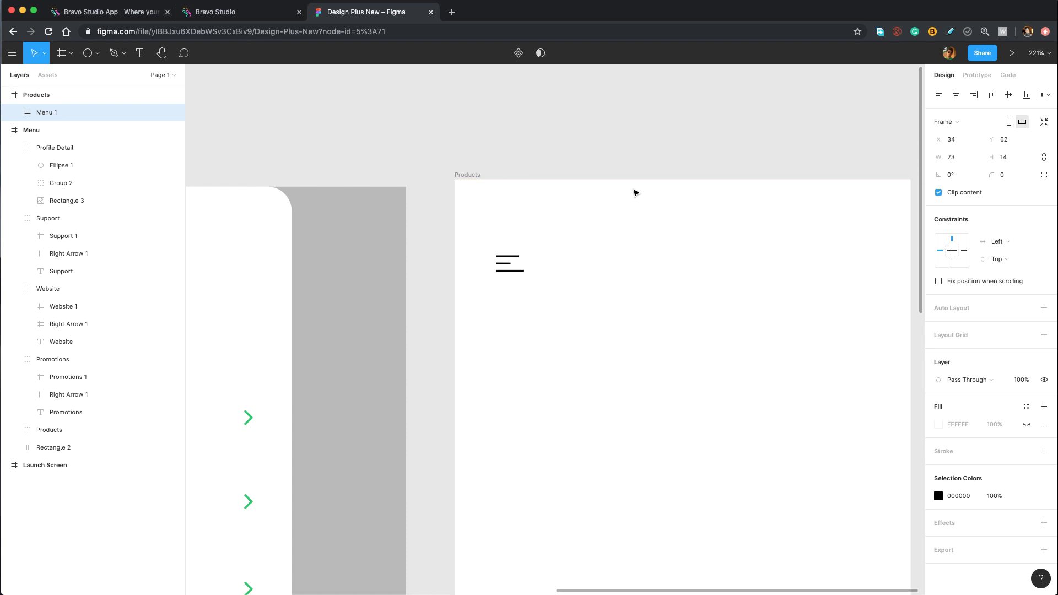
{"action": "key", "text": "alt"}
{"action": "key", "text": "alt"}
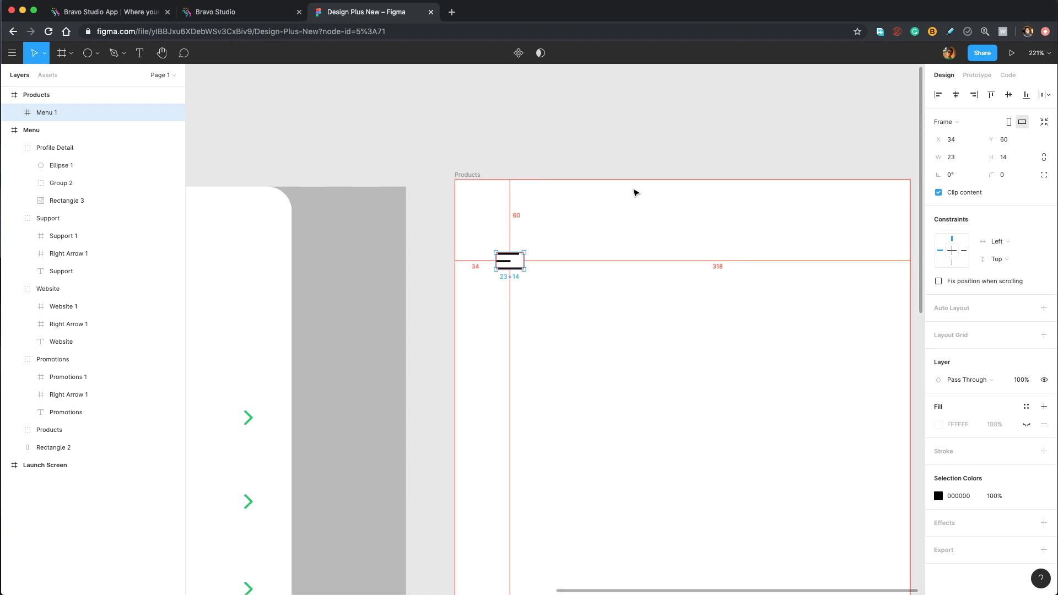
{"action": "key", "text": "alt"}
{"action": "key", "text": "shift+Left"}
{"action": "key", "text": "Left"}
{"action": "key", "text": "Left"}
{"action": "key", "text": "Left"}
{"action": "key", "text": "Left"}
{"action": "key", "text": "Left"}
{"action": "key", "text": "Left"}
{"action": "key", "text": "Left"}
{"action": "key", "text": "Left"}
Add a 'Products' text layer below the menu icon.
{"action": "scroll", "coordinate": [635, 192], "scroll_direction": "down", "scroll_amount": 4}
{"action": "scroll", "coordinate": [635, 193], "scroll_direction": "right", "scroll_amount": 3}
{"action": "key", "text": "t"}
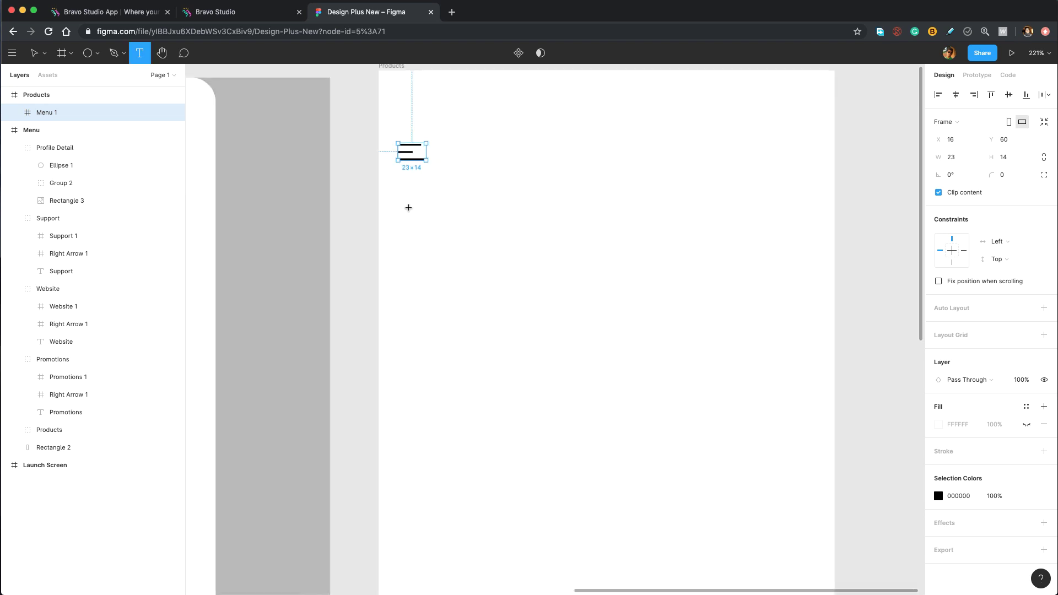
{"action": "left_click", "coordinate": [405, 224]}
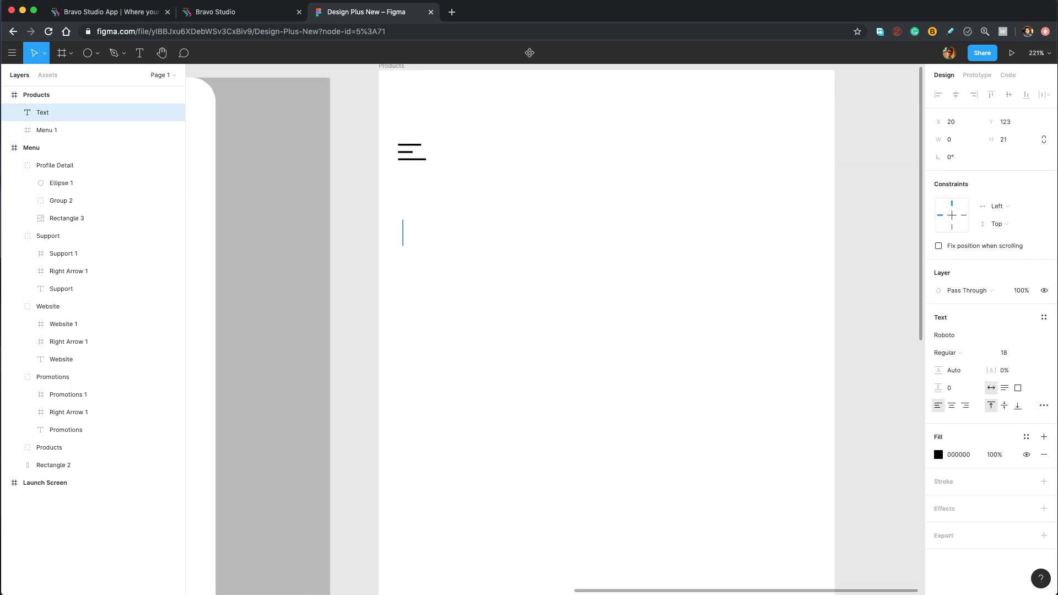
{"action": "type", "text": "Products"}
Make the Products heading Bold at font size 32.
{"action": "key", "text": "super+a"}
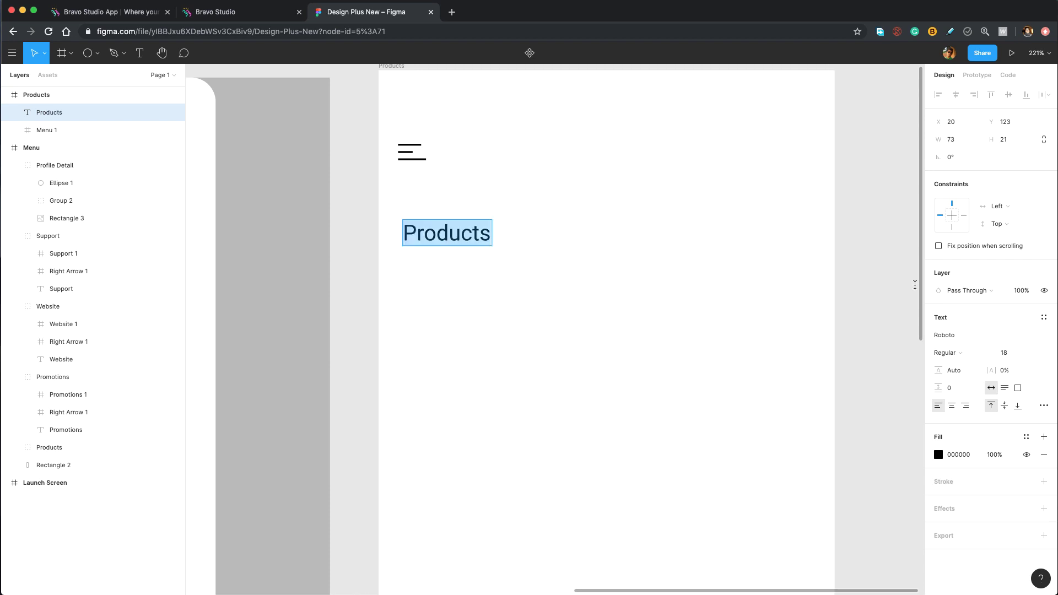
{"action": "left_click", "coordinate": [949, 353]}
{"action": "left_click", "coordinate": [963, 378]}
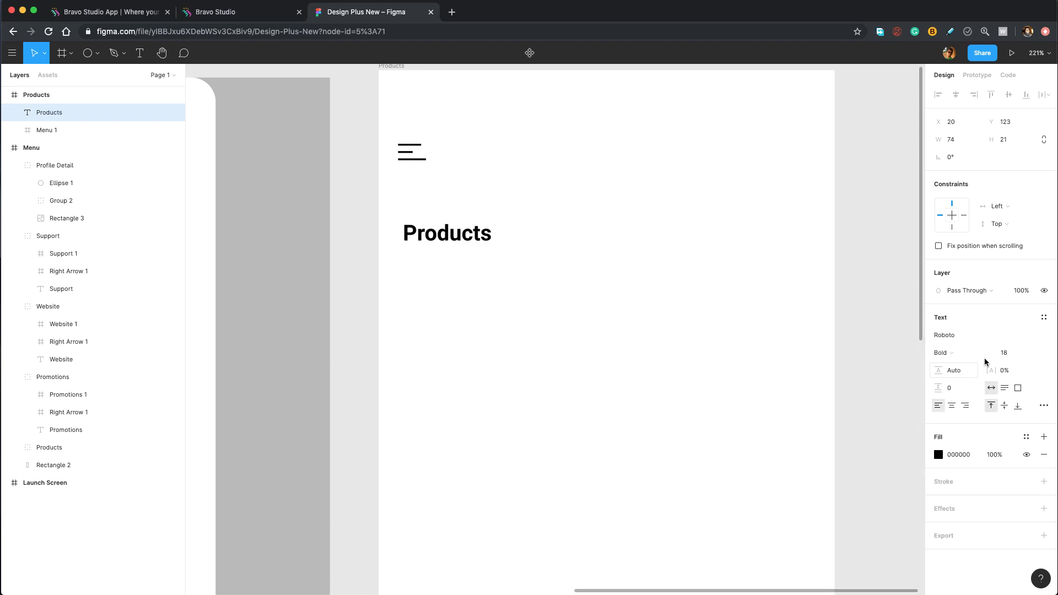
{"action": "left_click", "coordinate": [1006, 353]}
{"action": "type", "text": "18"}
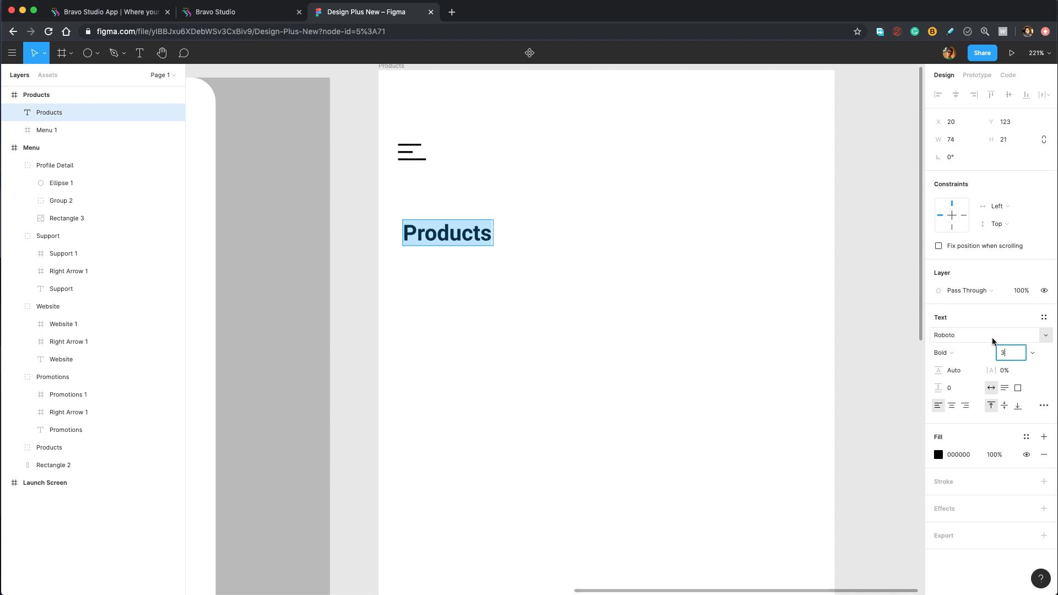
{"action": "key", "text": "Return"}
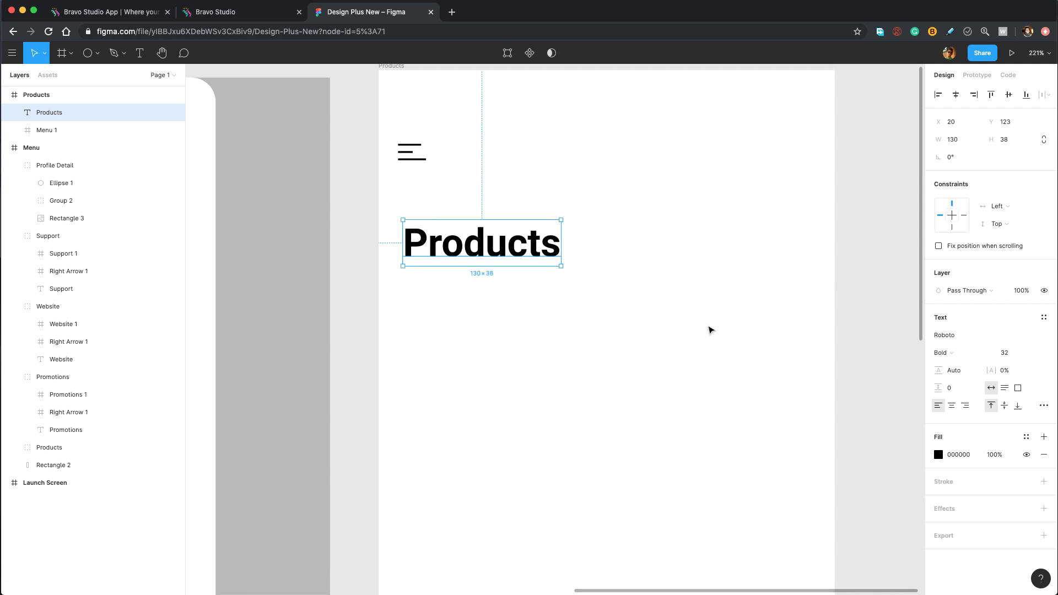
Position the heading at X 16, Y 104, aligned with the menu icon.
{"action": "key", "text": "shift+Up"}
{"action": "key", "text": "shift+Up"}
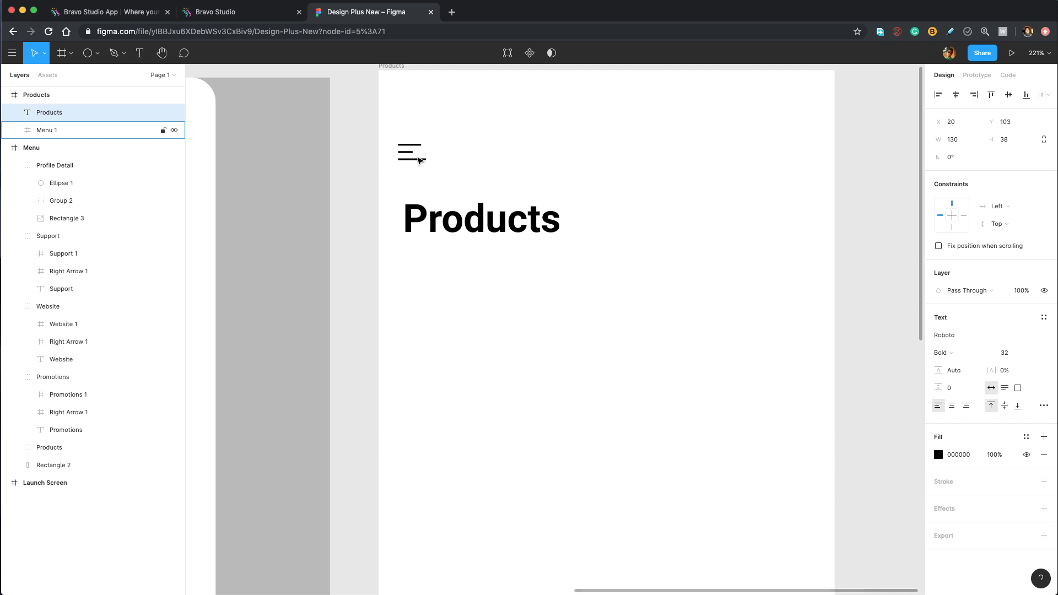
{"action": "key", "text": "Down"}
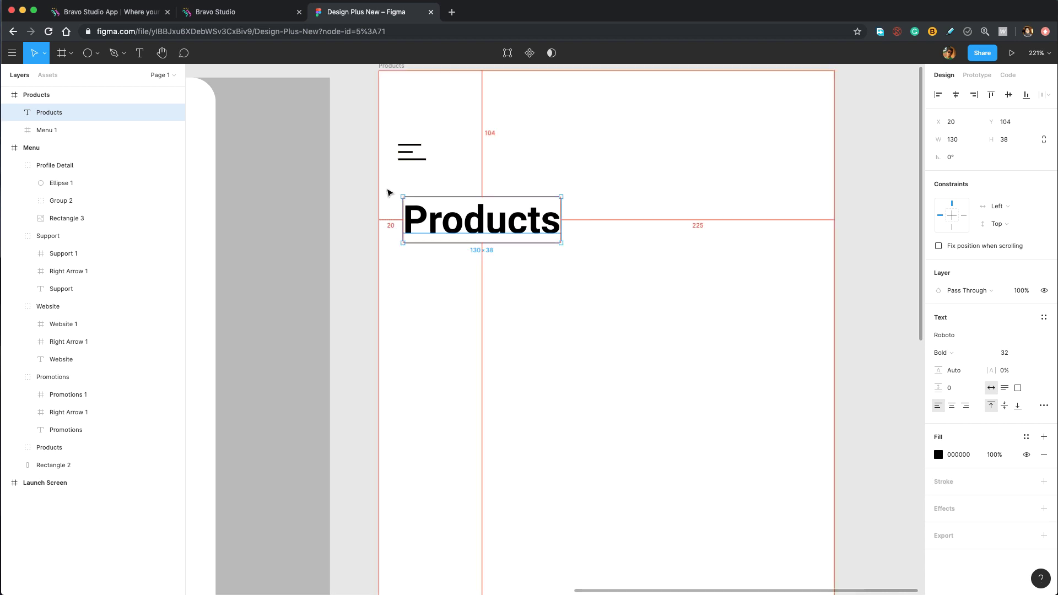
{"action": "key", "text": "Left"}
{"action": "key", "text": "Left"}
{"action": "key", "text": "Left"}
{"action": "key", "text": "Left"}
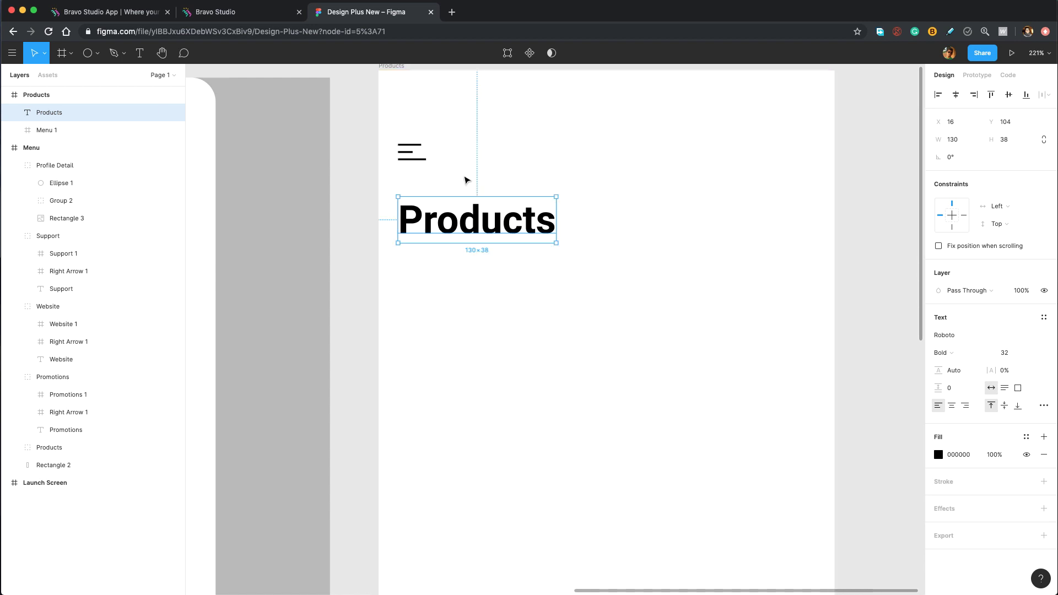
{"action": "scroll", "coordinate": [495, 188], "scroll_direction": "right", "scroll_amount": 3}
{"action": "scroll", "coordinate": [495, 187], "scroll_direction": "up", "scroll_amount": 3}
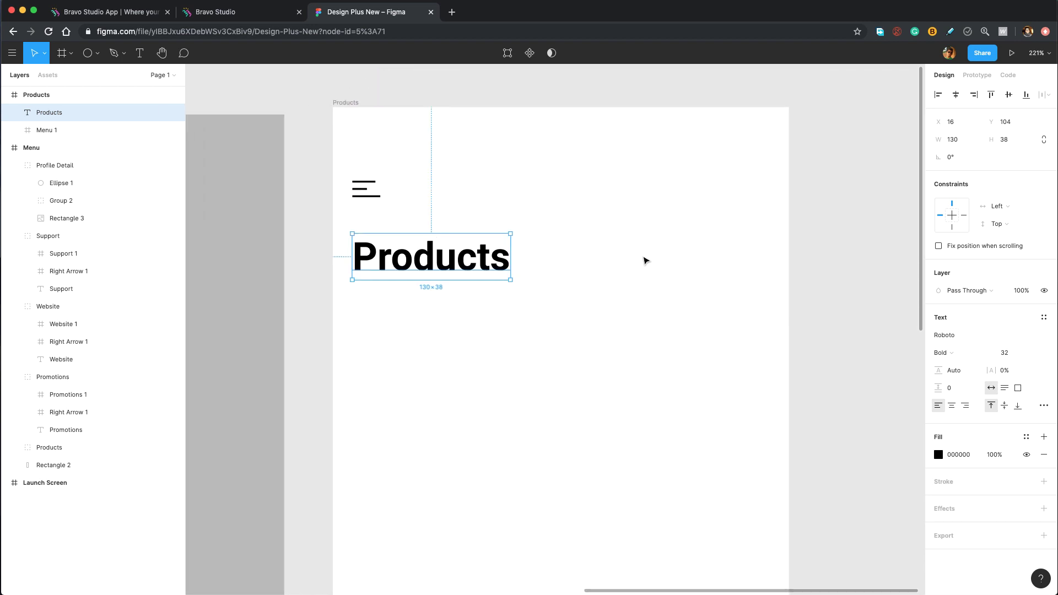
{"action": "left_click", "coordinate": [71, 53]}
Draw a 375×144 frame around the icon and heading, named 'Products Title'.
{"action": "left_click", "coordinate": [63, 78]}
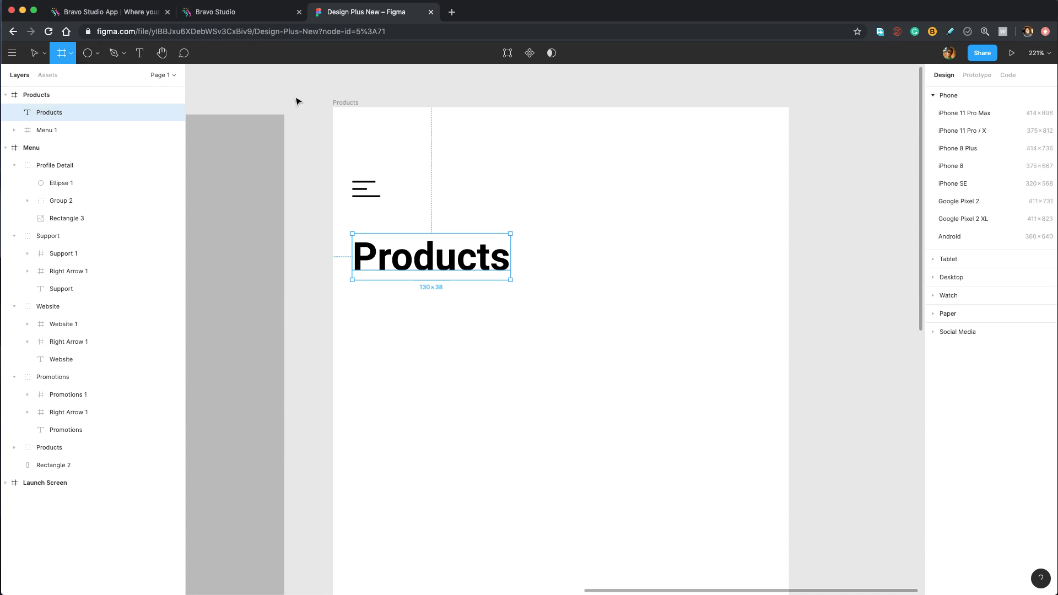
{"action": "left_click_drag", "start_coordinate": [332, 107], "coordinate": [789, 288]}
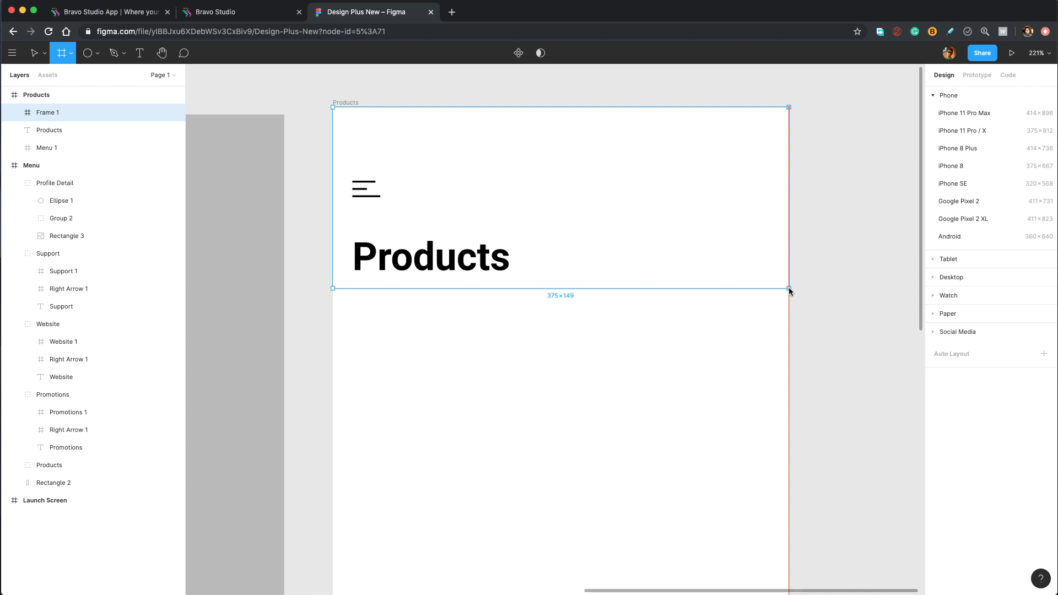
{"action": "left_click_drag", "start_coordinate": [789, 291], "coordinate": [789, 287]}
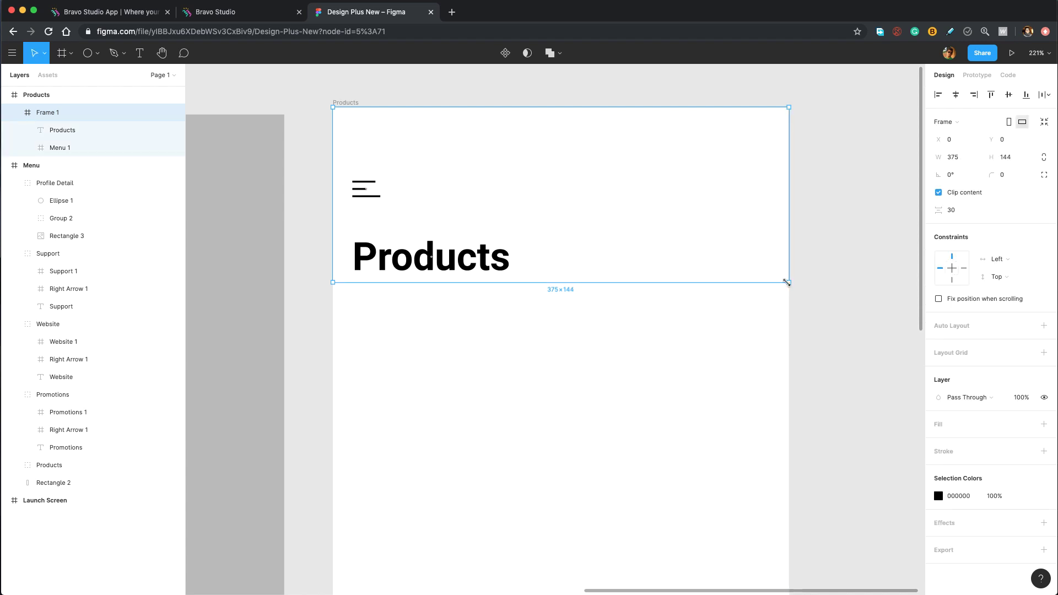
{"action": "double_click", "coordinate": [54, 113]}
{"action": "type", "text": "Products Title"}
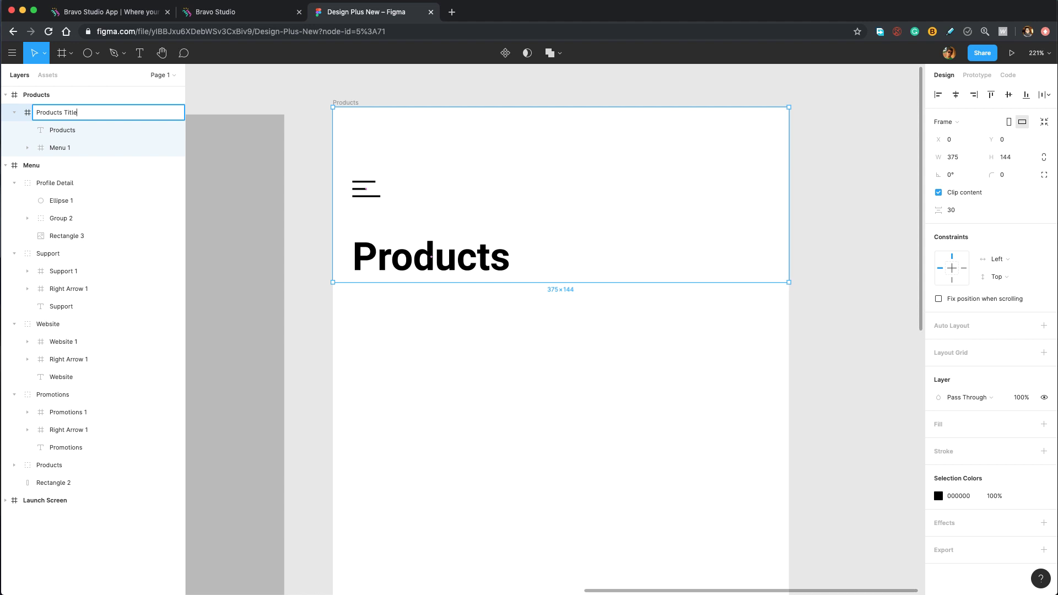
{"action": "left_click", "coordinate": [424, 348]}
{"action": "scroll", "coordinate": [424, 349], "scroll_direction": "down", "scroll_amount": 3}
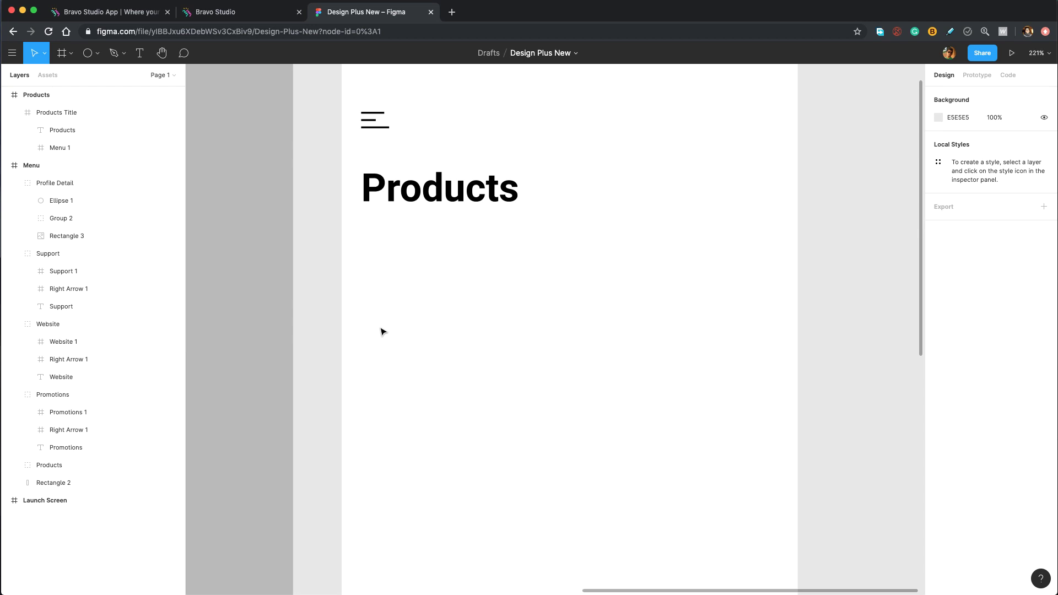
Draw a rectangle below the heading, sized 156×156 with corner radius 16.
{"action": "left_click", "coordinate": [97, 53]}
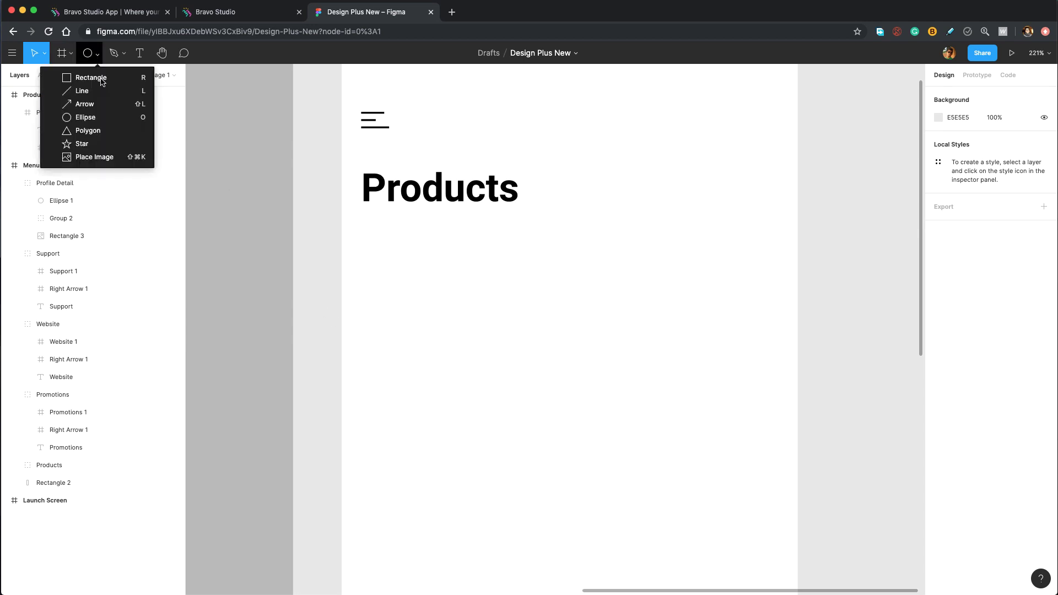
{"action": "left_click", "coordinate": [101, 80]}
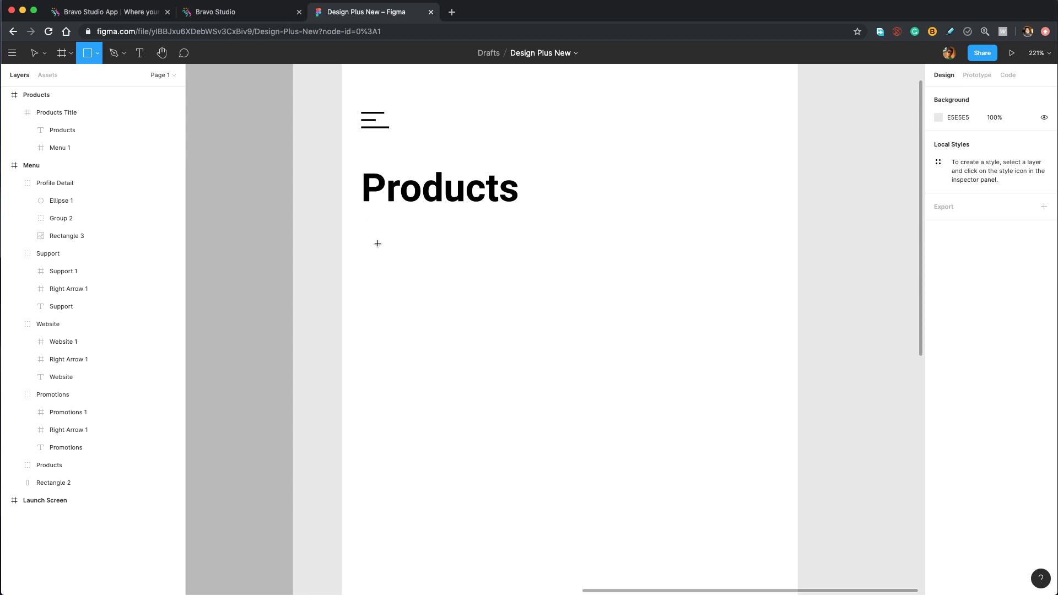
{"action": "left_click_drag", "start_coordinate": [364, 224], "coordinate": [510, 379]}
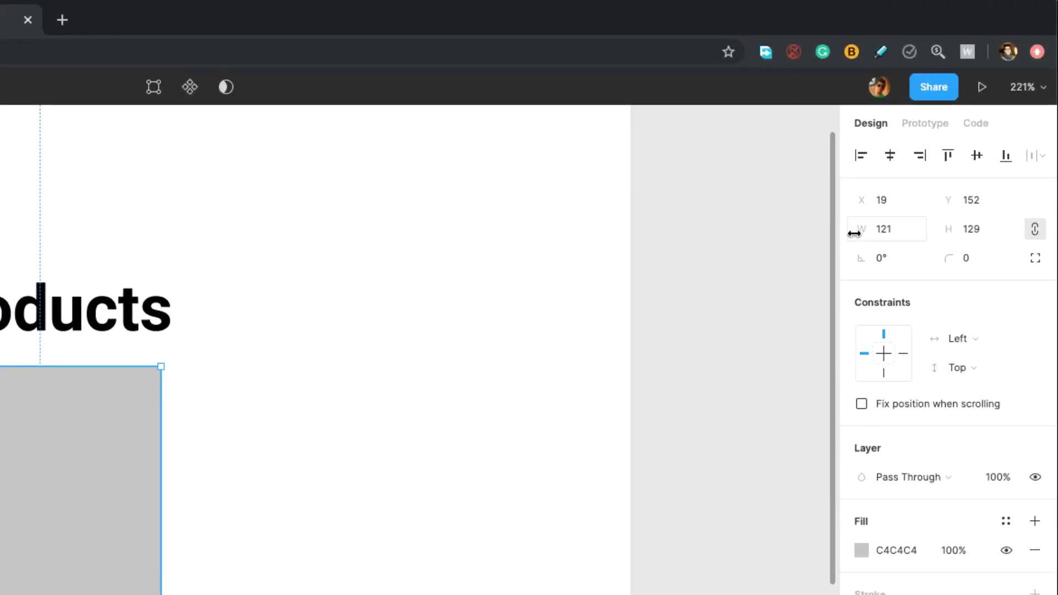
{"action": "left_click", "coordinate": [956, 141]}
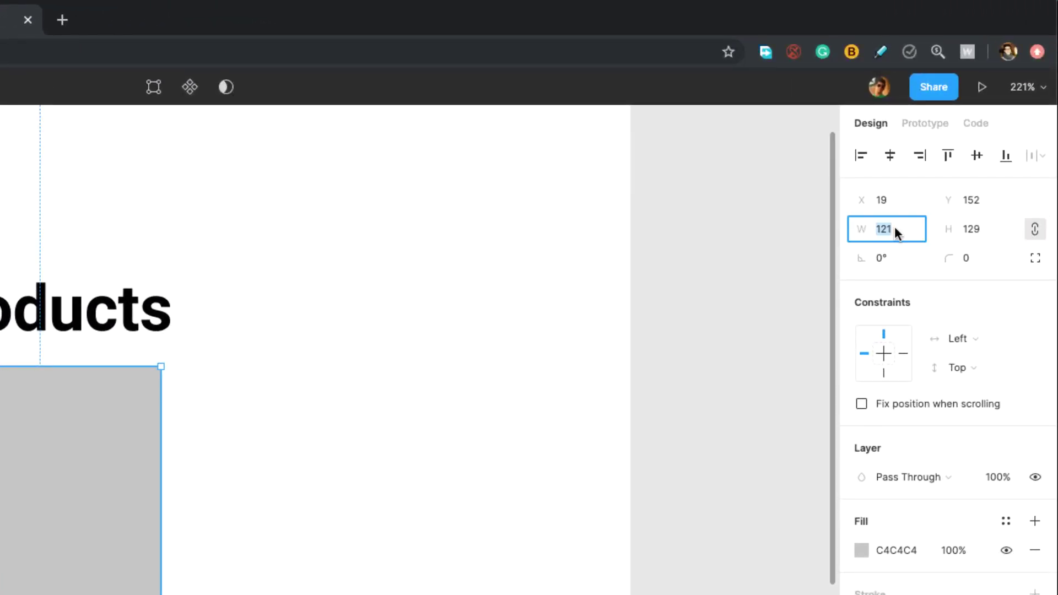
{"action": "type", "text": "156"}
{"action": "key", "text": "Tab"}
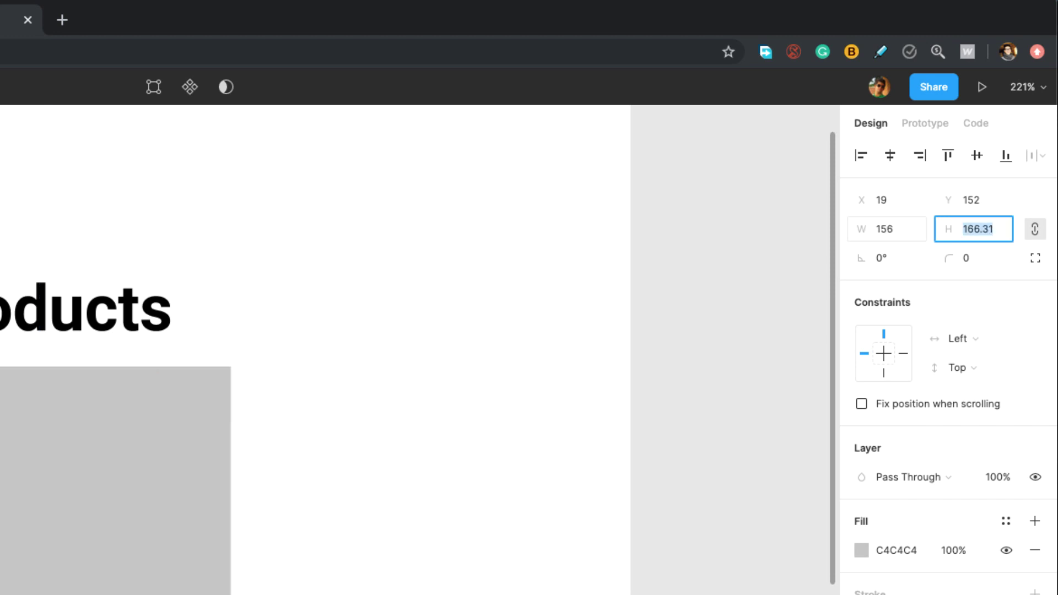
{"action": "left_click", "coordinate": [1034, 228]}
{"action": "left_click", "coordinate": [996, 227]}
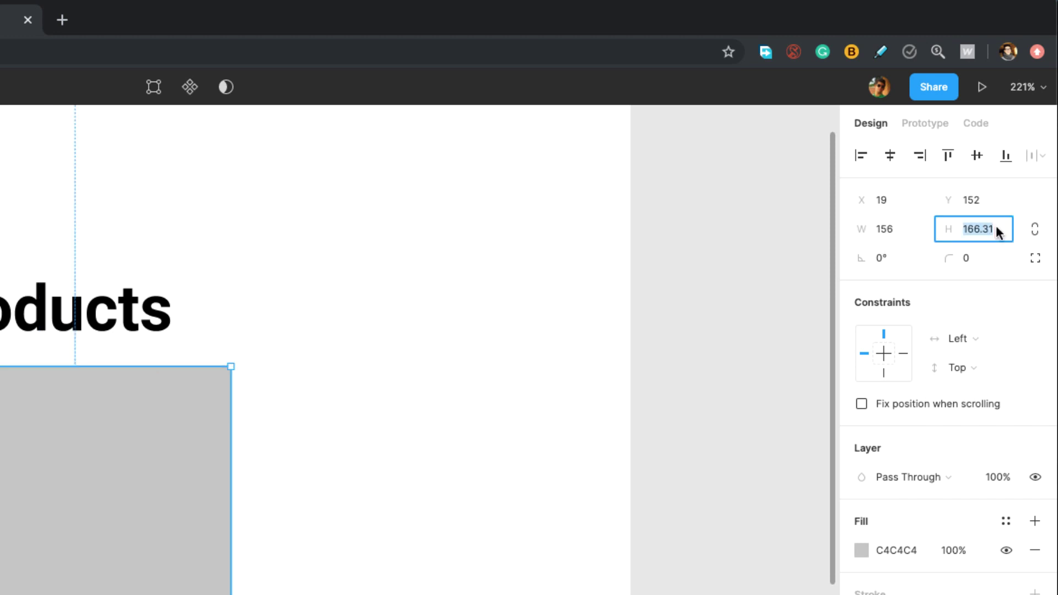
{"action": "type", "text": "156"}
{"action": "key", "text": "Return"}
{"action": "left_click", "coordinate": [991, 259]}
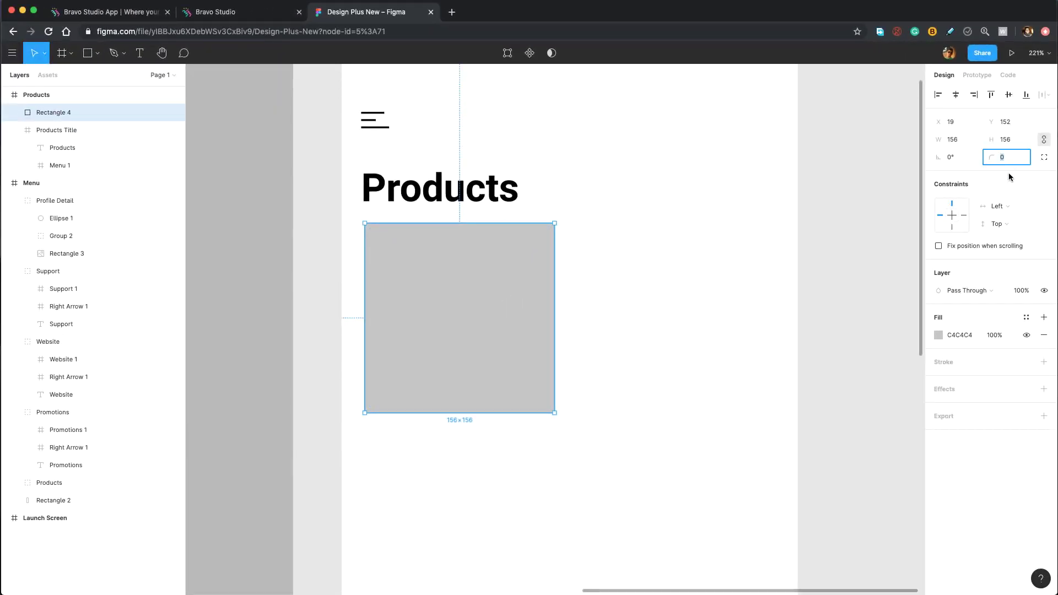
{"action": "key", "text": "Return"}
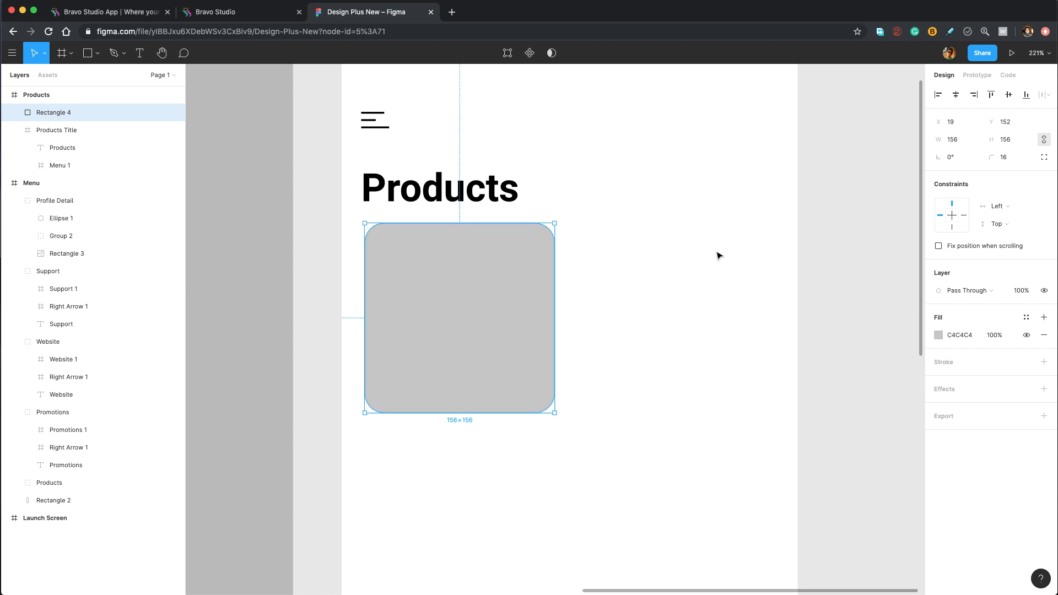
Fill Rectangle 4 with an interior restaurant photo from the Unsplash plugin.
{"action": "mouse_move", "coordinate": [438, 293]}
{"action": "left_click", "coordinate": [12, 53]}
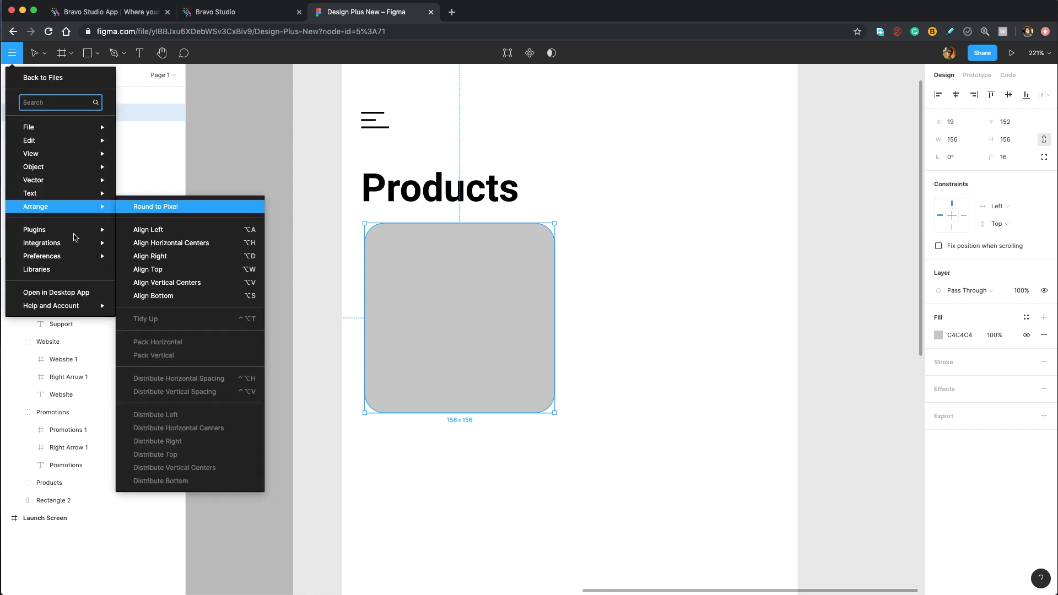
{"action": "mouse_move", "coordinate": [75, 234]}
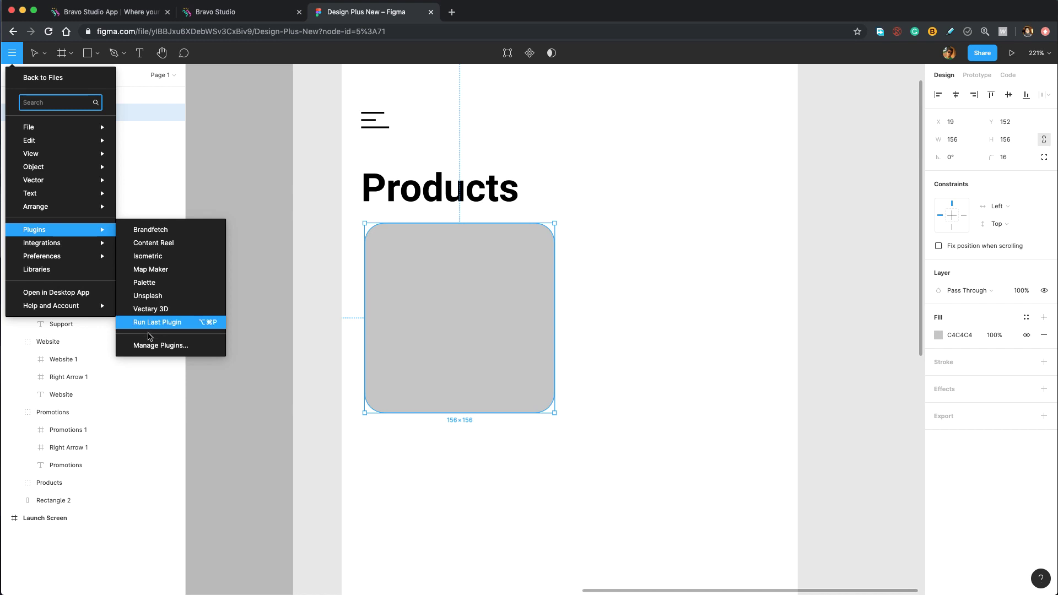
{"action": "left_click", "coordinate": [155, 296]}
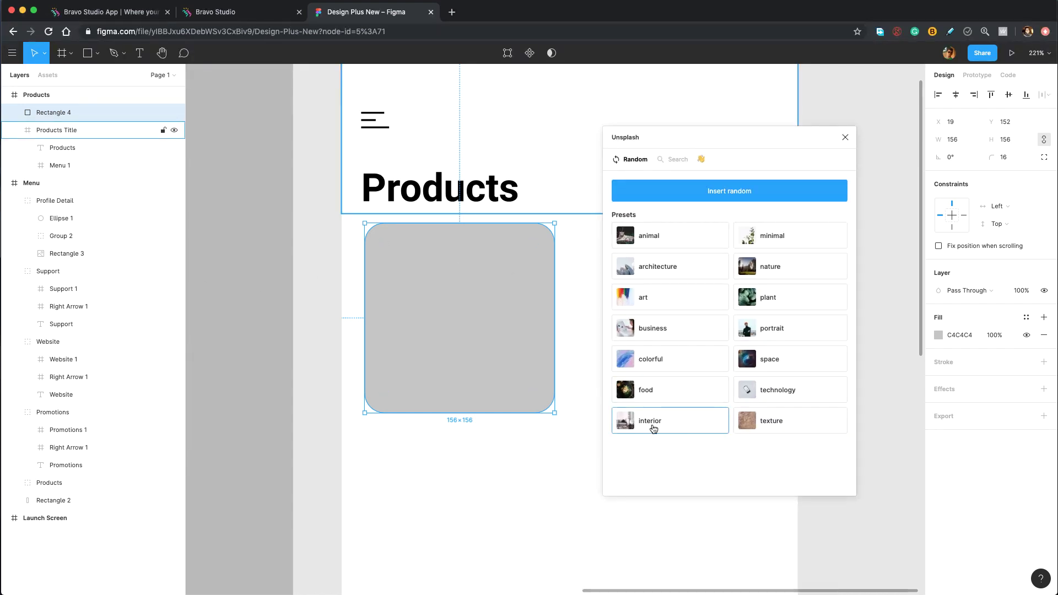
{"action": "left_click", "coordinate": [653, 428]}
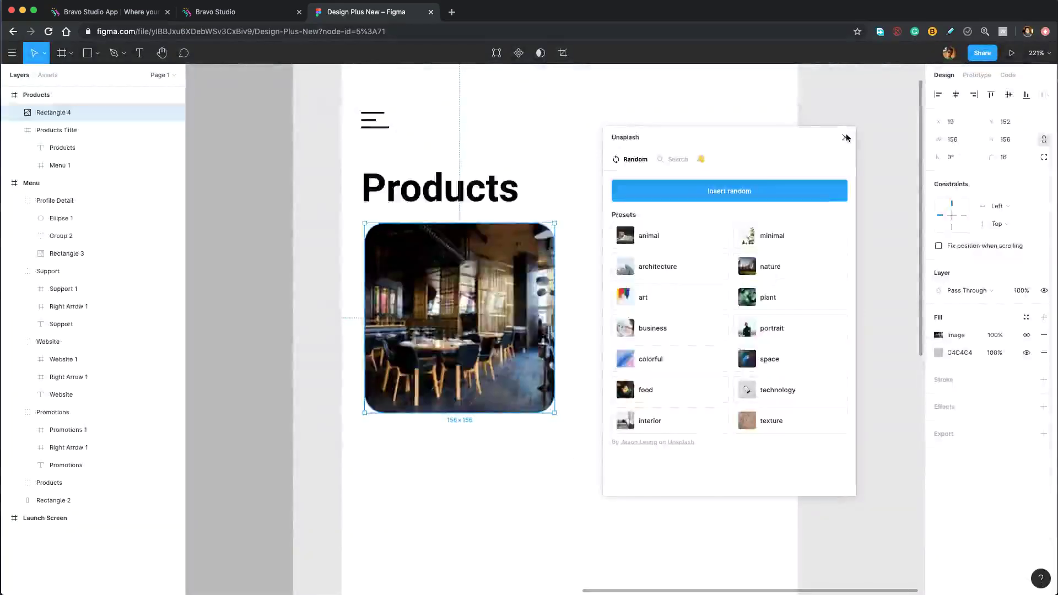
{"action": "left_click", "coordinate": [845, 137]}
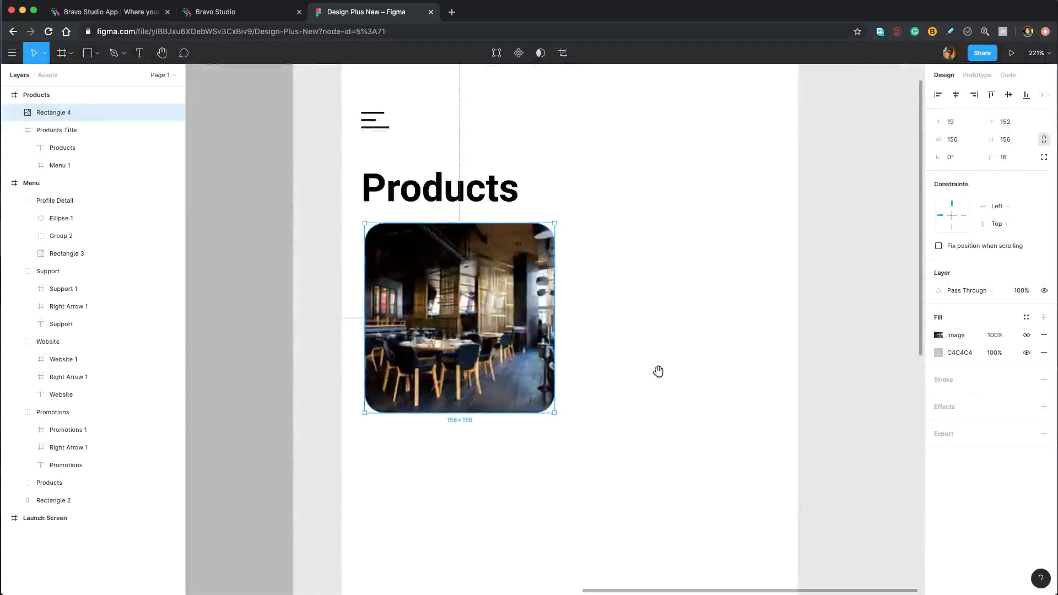
{"action": "left_click_drag", "start_coordinate": [658, 371], "coordinate": [680, 285]}
Add a 'Name' text layer below the restaurant photo.
{"action": "key", "text": "t"}
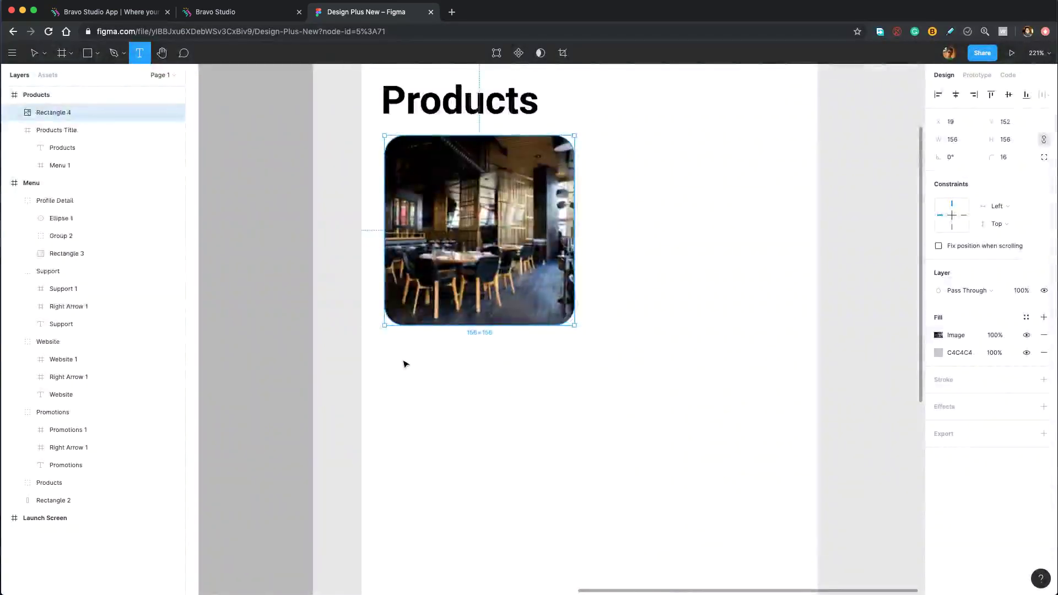
{"action": "left_click", "coordinate": [404, 364]}
{"action": "type", "text": "Name"}
{"action": "key", "text": "Escape"}
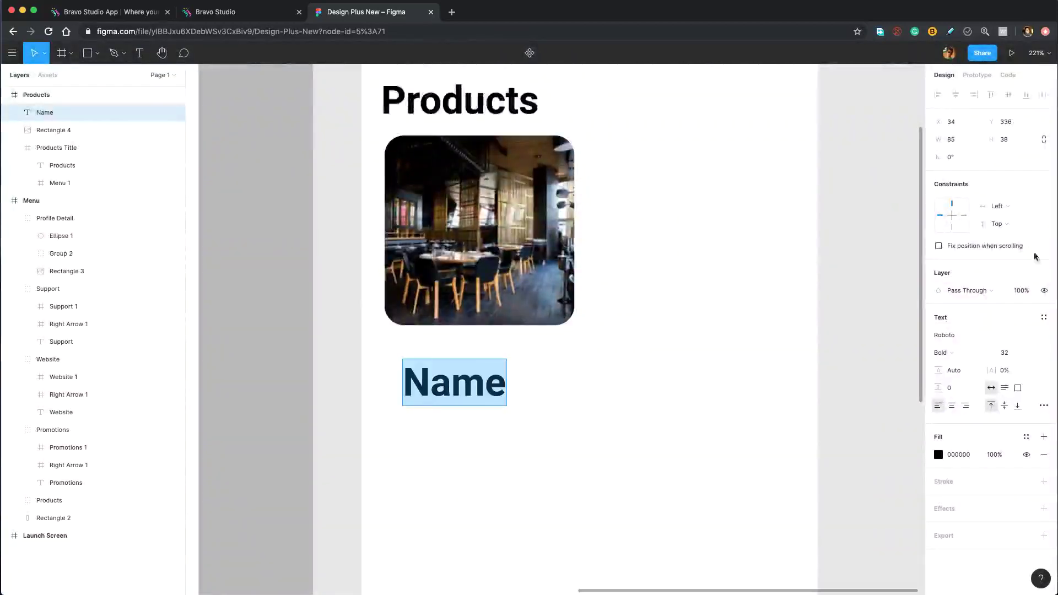
Set the Name text to 16 px, Regular weight.
{"action": "left_click", "coordinate": [1011, 357]}
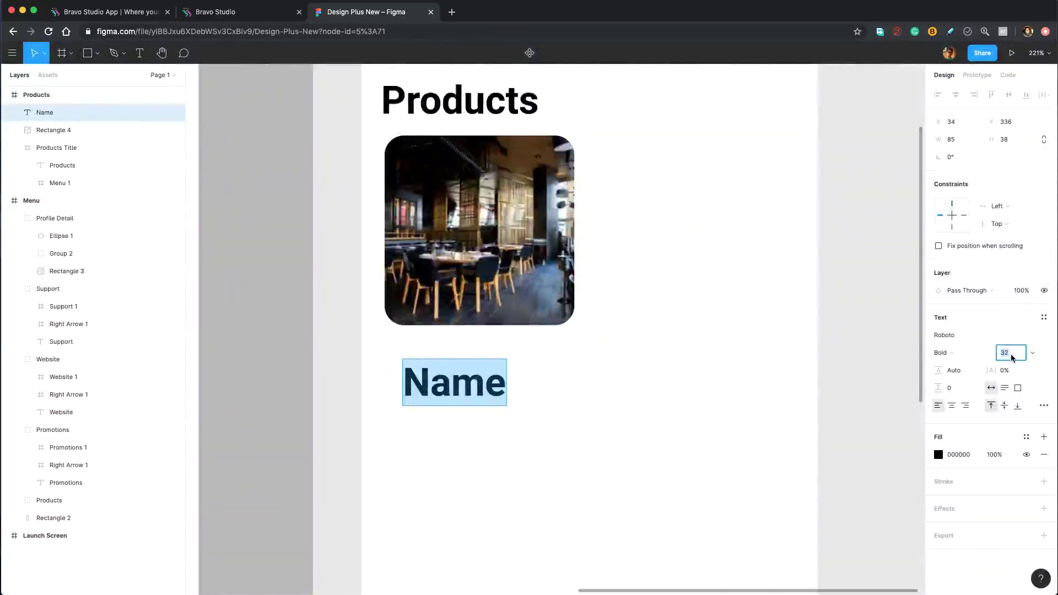
{"action": "type", "text": "16"}
{"action": "key", "text": "Return"}
{"action": "left_click", "coordinate": [979, 353]}
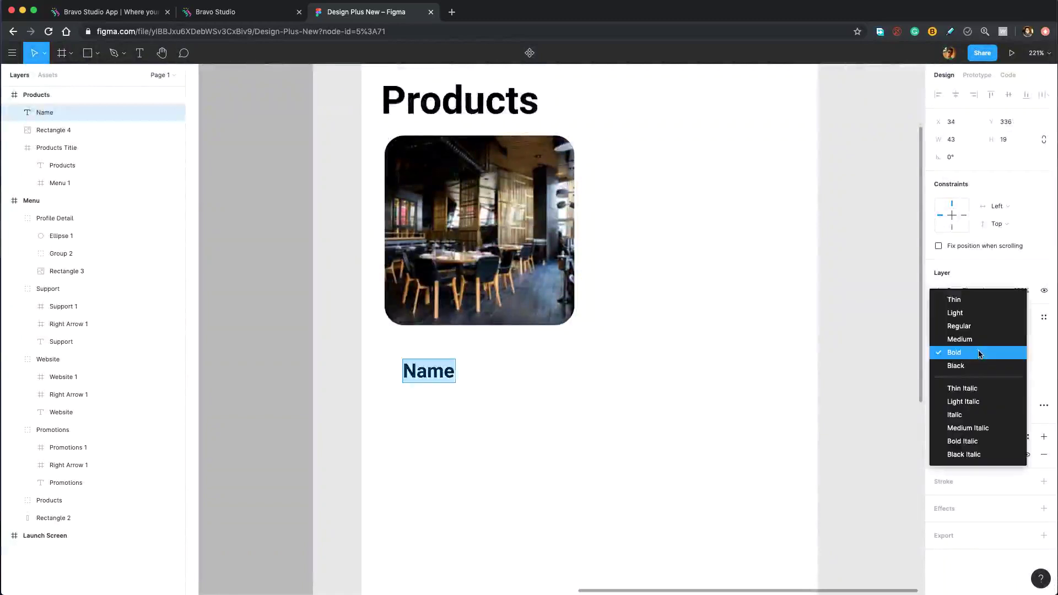
{"action": "left_click", "coordinate": [975, 326]}
Move Name up so it snaps just beneath the image.
{"action": "left_click_drag", "start_coordinate": [424, 375], "coordinate": [408, 359]}
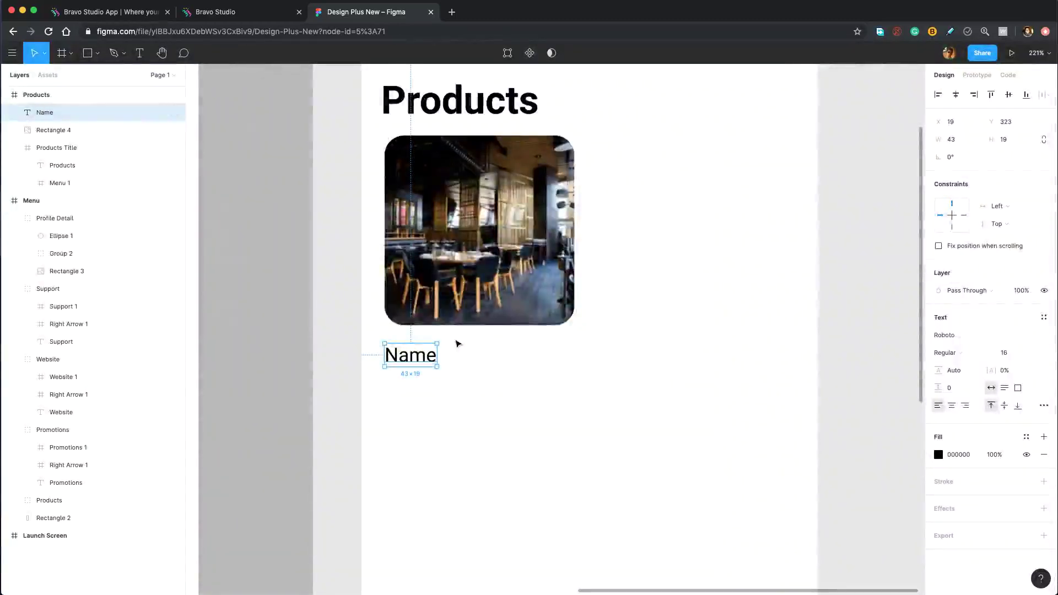
{"action": "left_click_drag", "start_coordinate": [427, 356], "coordinate": [465, 317]}
{"action": "left_click", "coordinate": [435, 306], "text": "shift"}
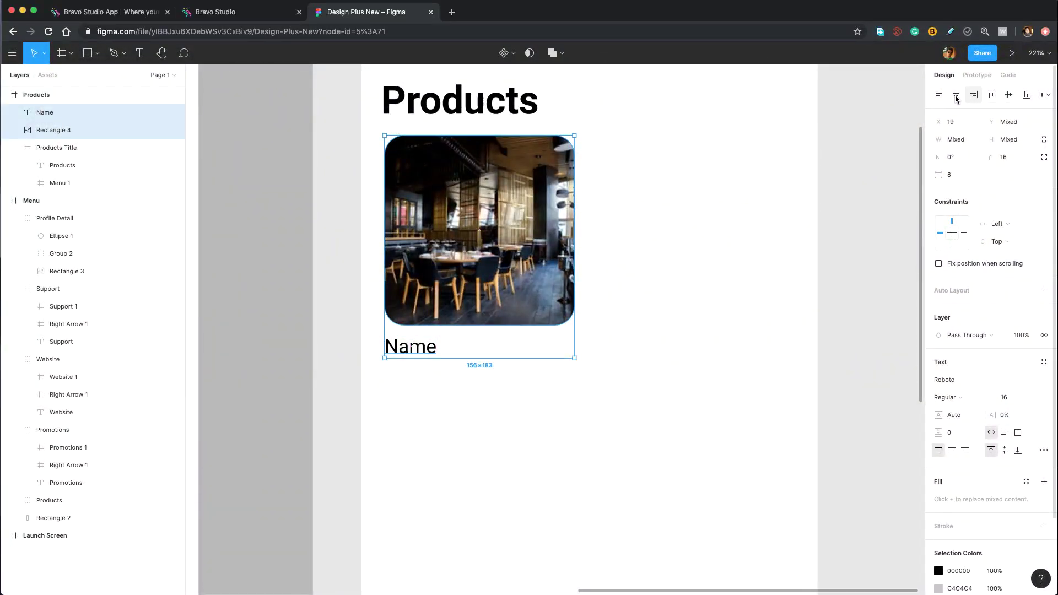
{"action": "key", "text": "Escape"}
Duplicate Name below itself and retype the copy as 'Short Description'.
{"action": "left_click", "coordinate": [412, 349]}
{"action": "key", "text": "super+d"}
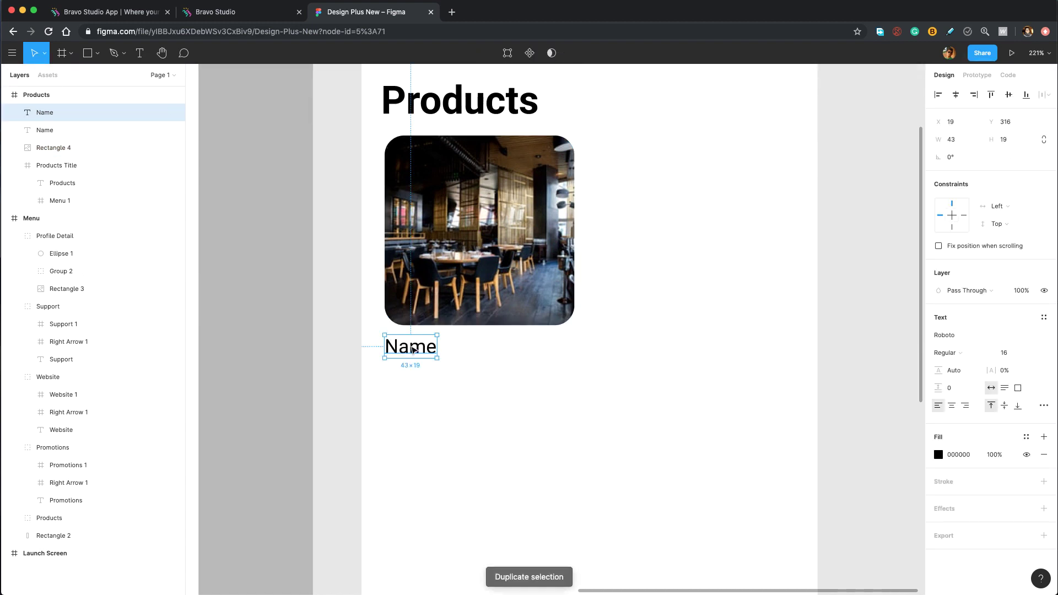
{"action": "left_click_drag", "start_coordinate": [412, 349], "coordinate": [408, 378]}
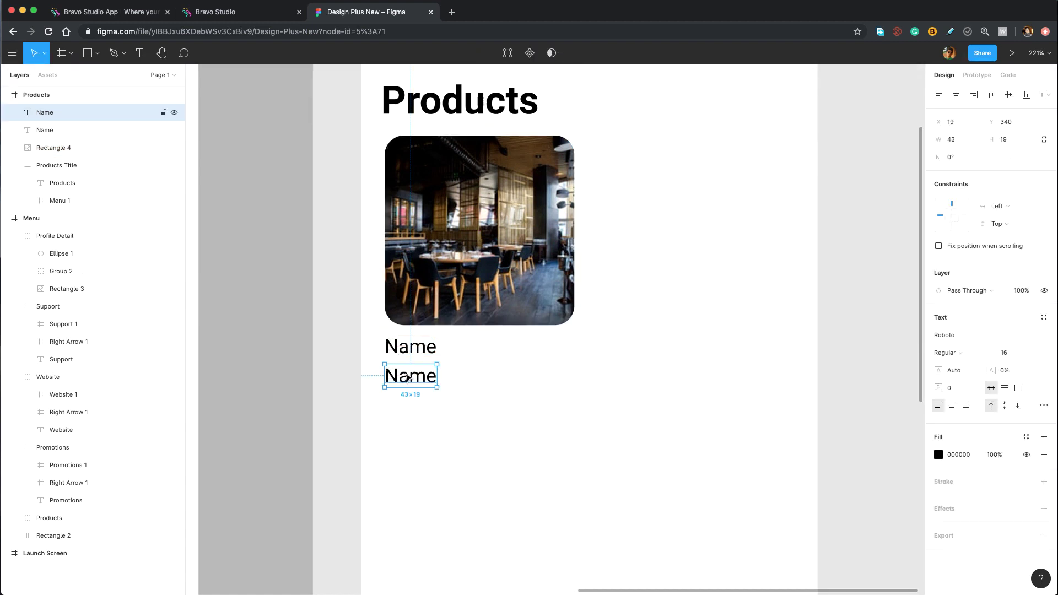
{"action": "key", "text": "Return"}
{"action": "type", "text": "Sho"}
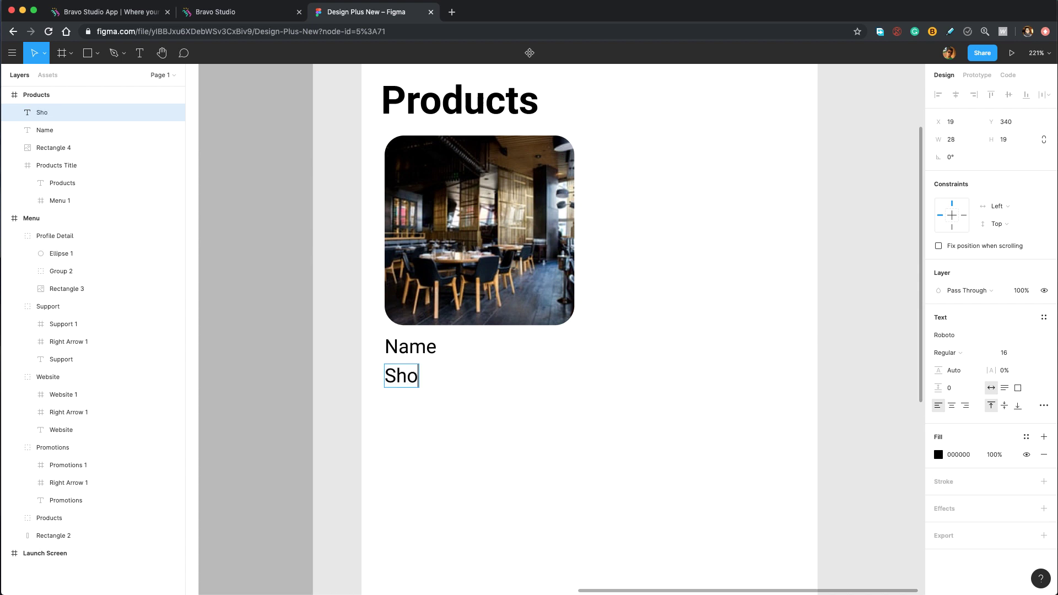
{"action": "type", "text": "rt Des"}
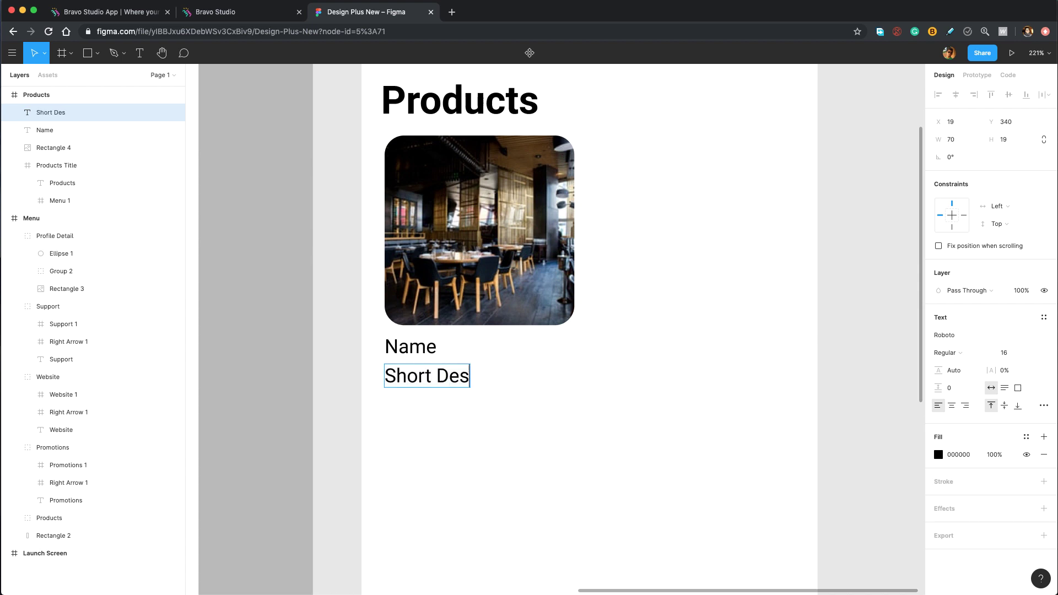
{"action": "type", "text": "cription"}
{"action": "key", "text": "super+a"}
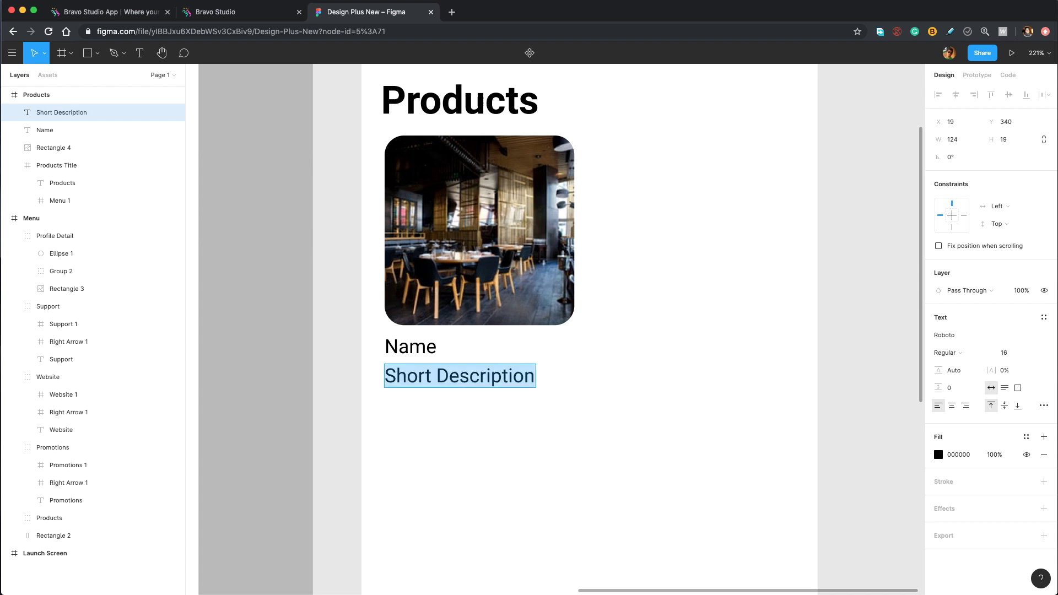
Colour the Short Description text grey (848484).
{"action": "left_click", "coordinate": [935, 458]}
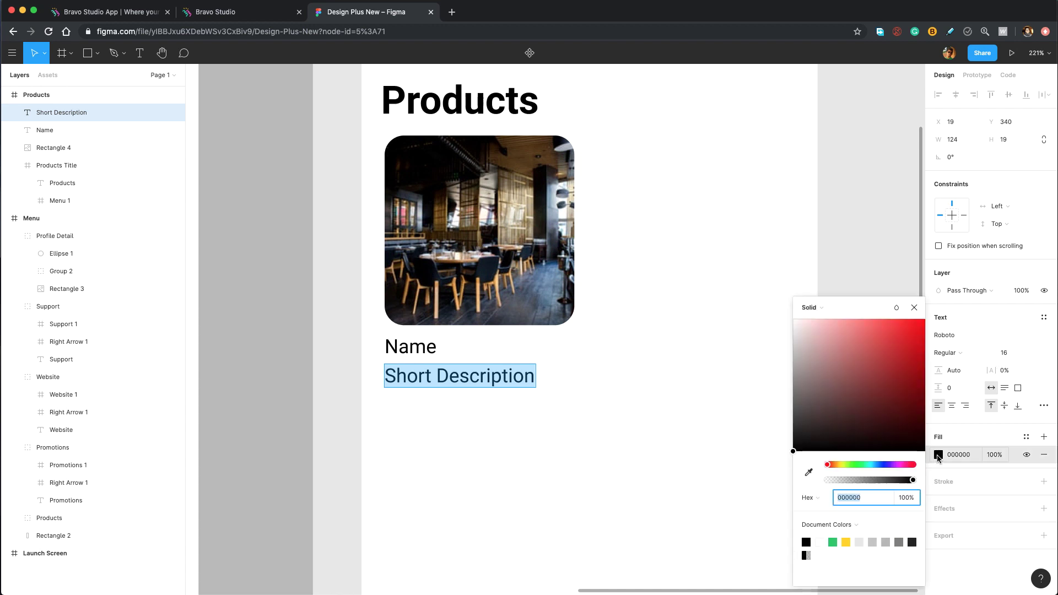
{"action": "left_click_drag", "start_coordinate": [803, 412], "coordinate": [782, 386]}
{"action": "left_click", "coordinate": [914, 307]}
{"action": "key", "text": "Escape"}
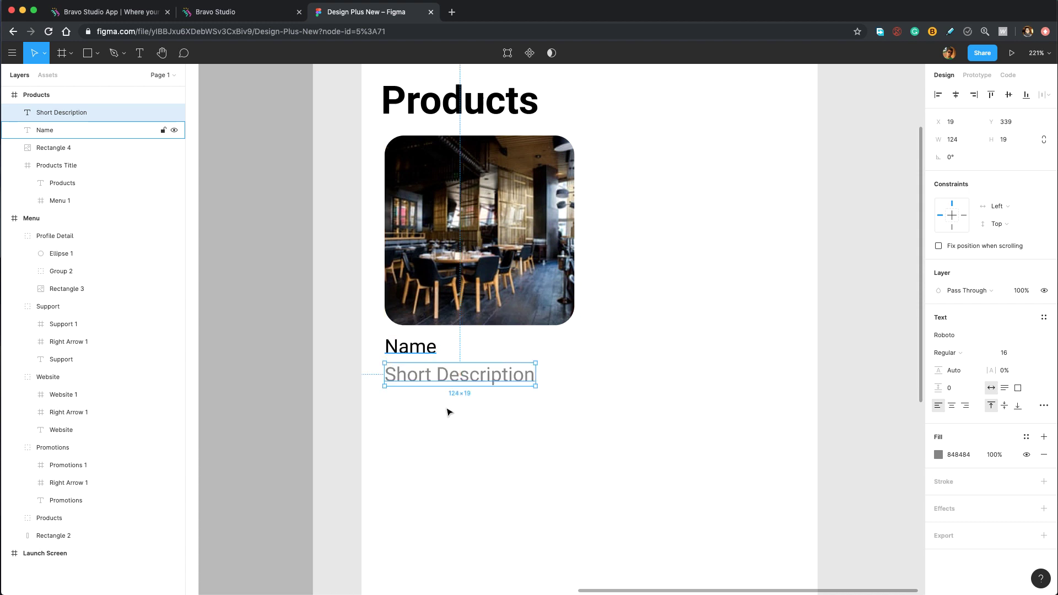
Duplicate Short Description onto a new line below and retype it as '$'.
{"action": "key", "text": "super+d"}
{"action": "left_click_drag", "start_coordinate": [457, 385], "coordinate": [442, 407]}
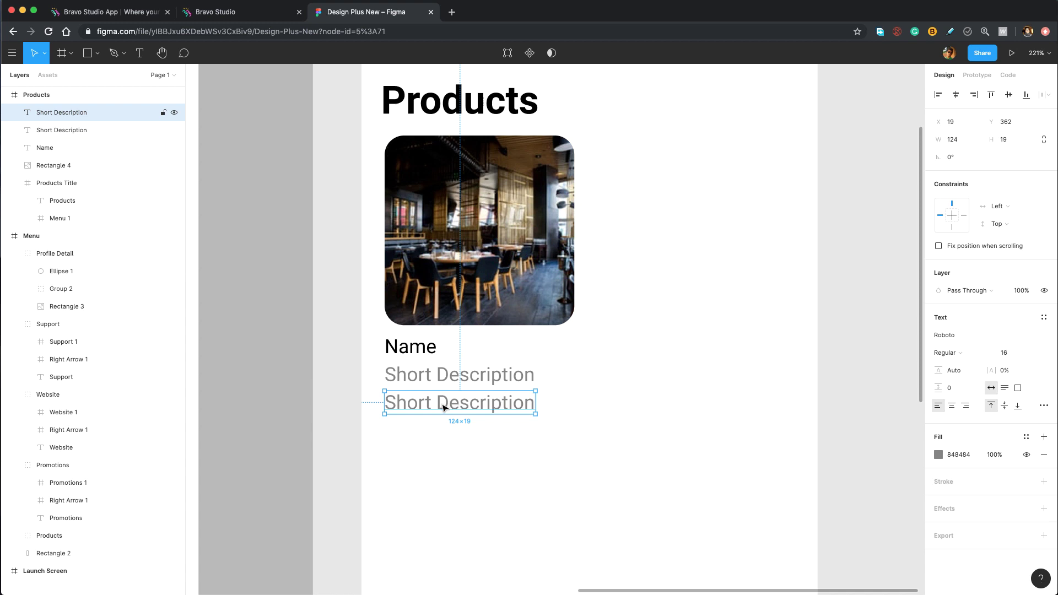
{"action": "scroll", "coordinate": [441, 408], "scroll_direction": "up", "scroll_amount": 5}
{"action": "double_click", "coordinate": [384, 398]}
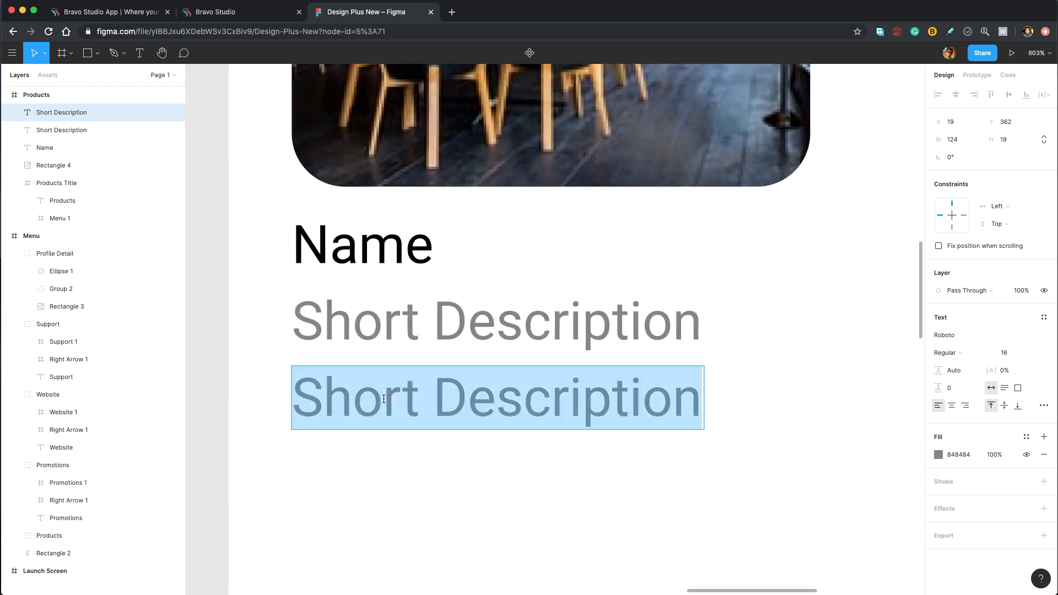
{"action": "type", "text": "$"}
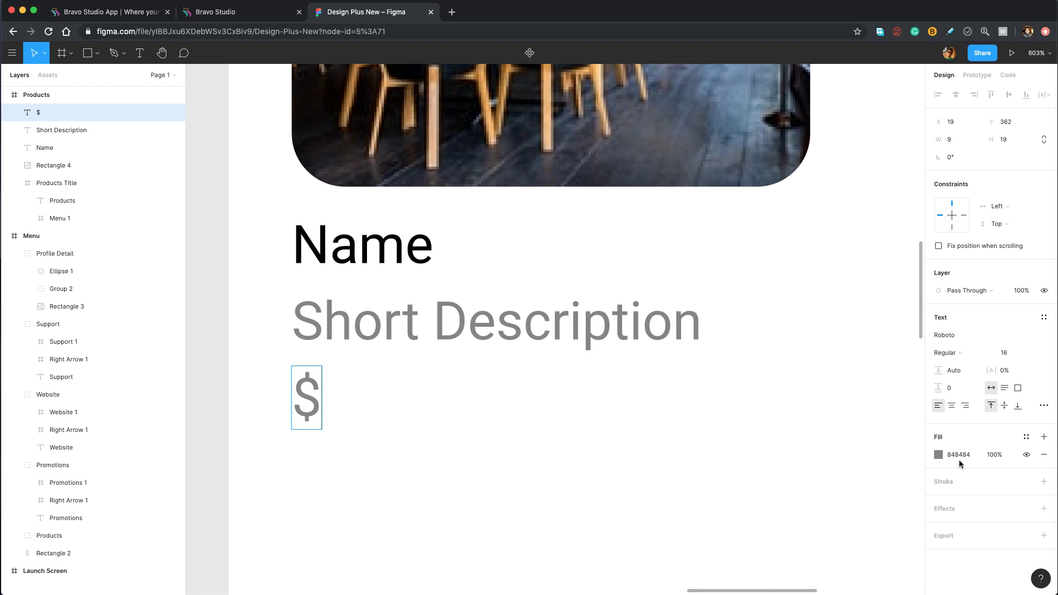
Set the $ text colour to green 20C968.
{"action": "key", "text": "super+a"}
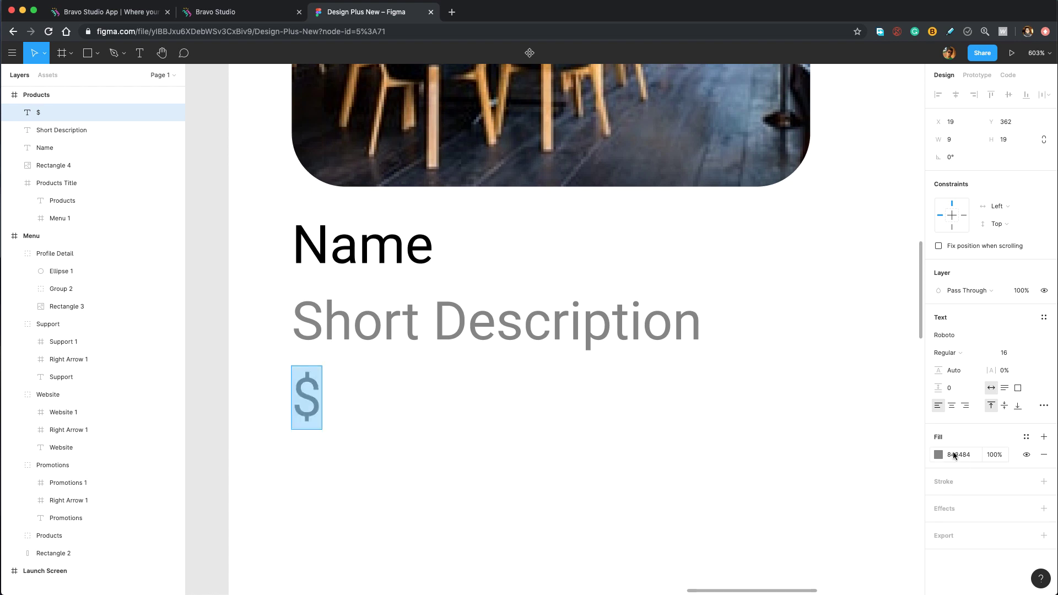
{"action": "left_click", "coordinate": [954, 455]}
{"action": "type", "text": "20C968"}
{"action": "key", "text": "Return"}
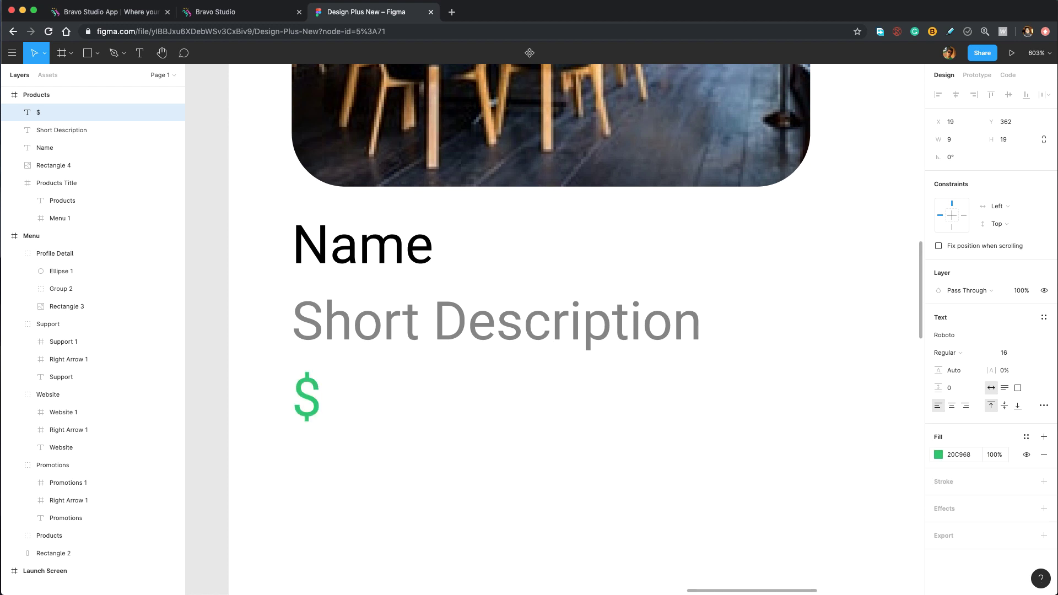
{"action": "key", "text": "Escape"}
Duplicate the green $ to its right, retype it as 'Price', and check the gap.
{"action": "key", "text": "super+d"}
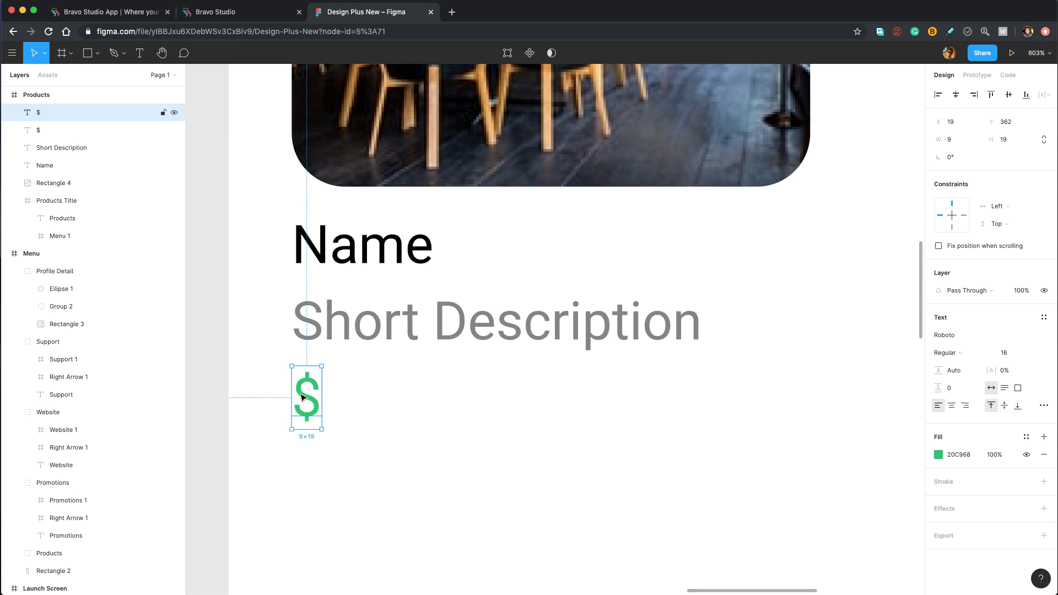
{"action": "left_click_drag", "start_coordinate": [312, 393], "coordinate": [339, 398]}
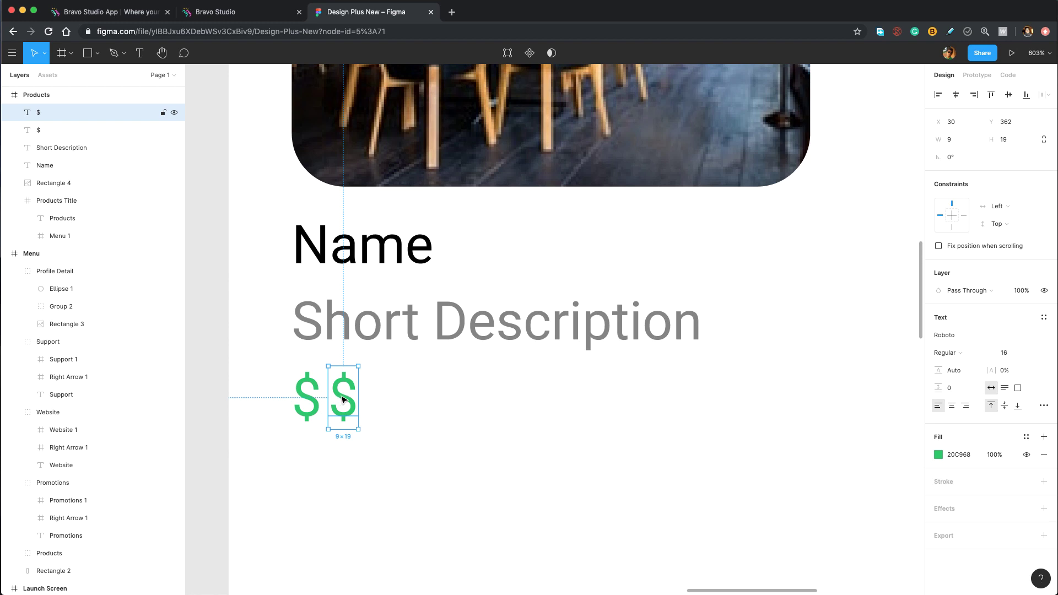
{"action": "double_click", "coordinate": [340, 395]}
{"action": "type", "text": "Price"}
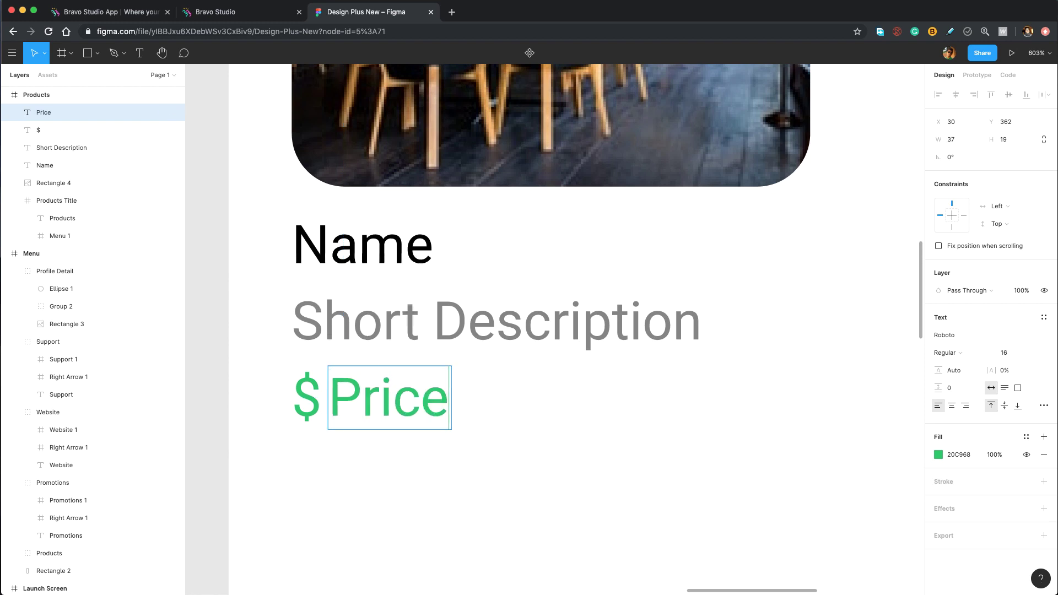
{"action": "key", "text": "Escape"}
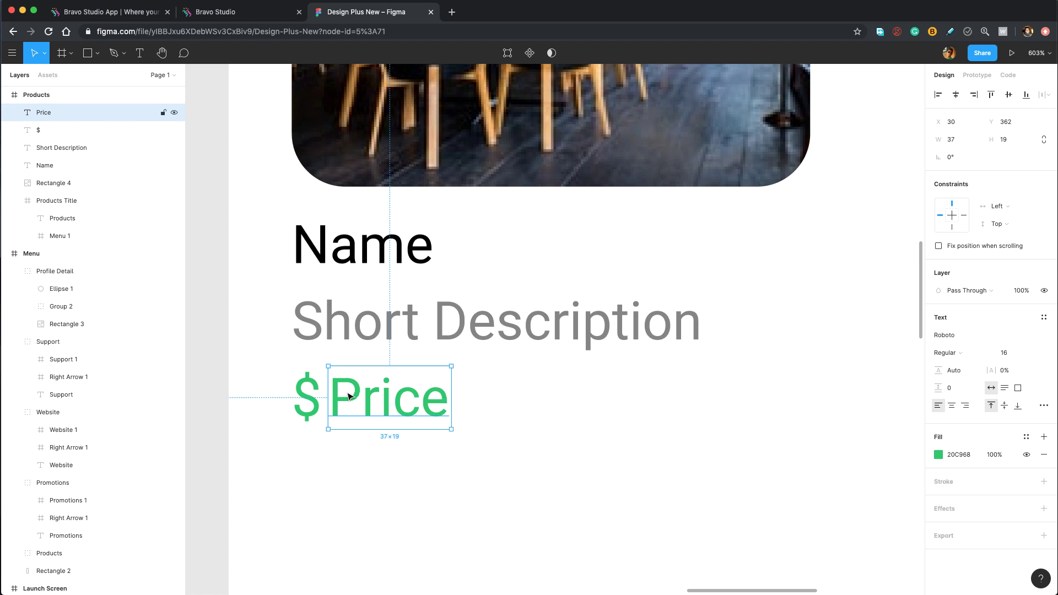
{"action": "left_click", "coordinate": [318, 394]}
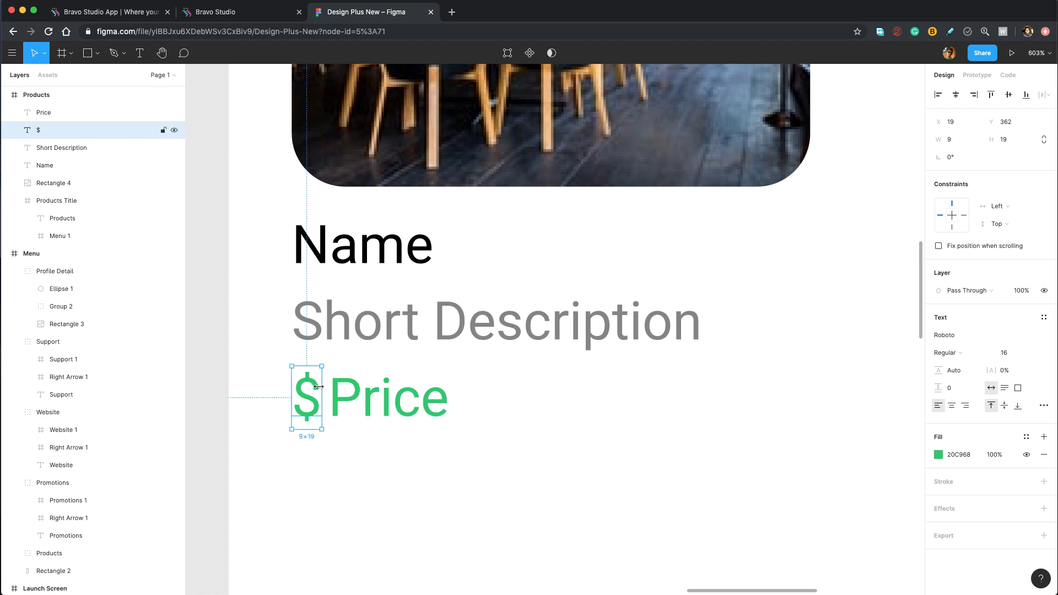
{"action": "key", "text": "shift+Tab"}
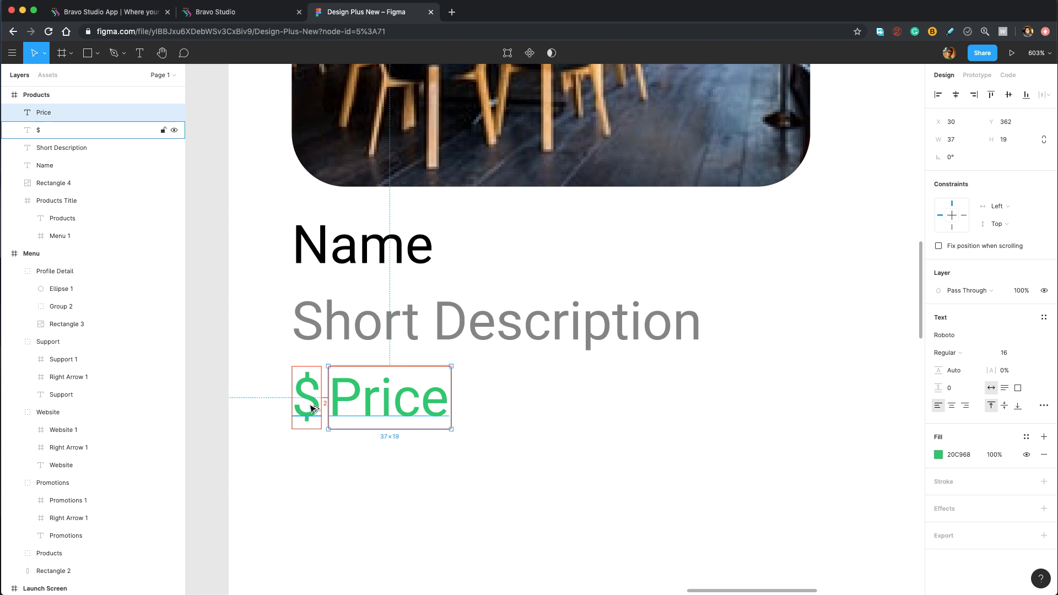
Select the Rectangle 4 image plus the Name, Short Description, Price and $ layers together.
{"action": "scroll", "coordinate": [292, 411], "scroll_direction": "up", "scroll_amount": 3}
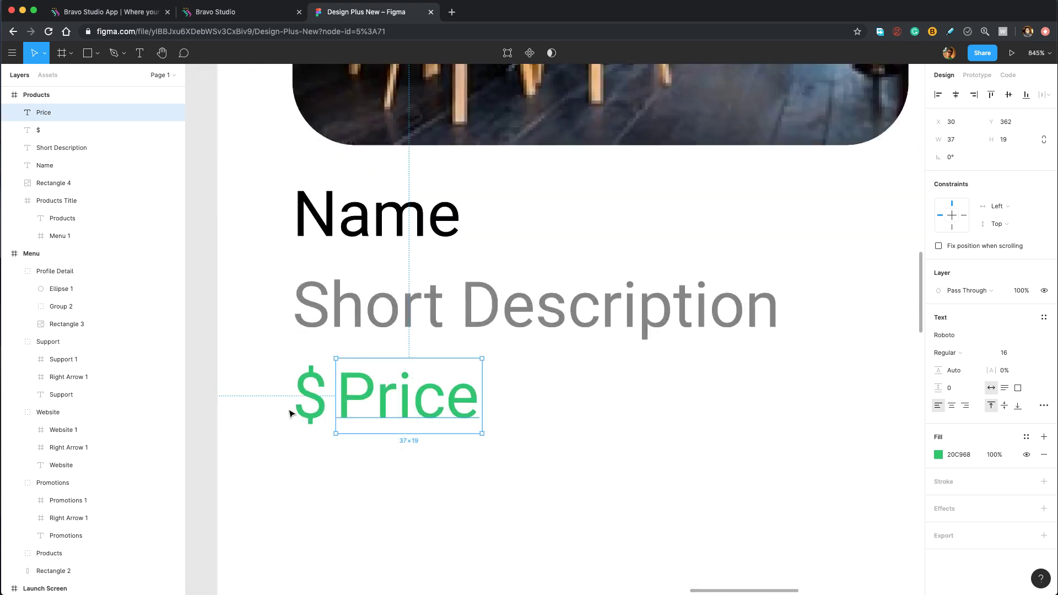
{"action": "scroll", "coordinate": [290, 413], "scroll_direction": "down", "scroll_amount": 5}
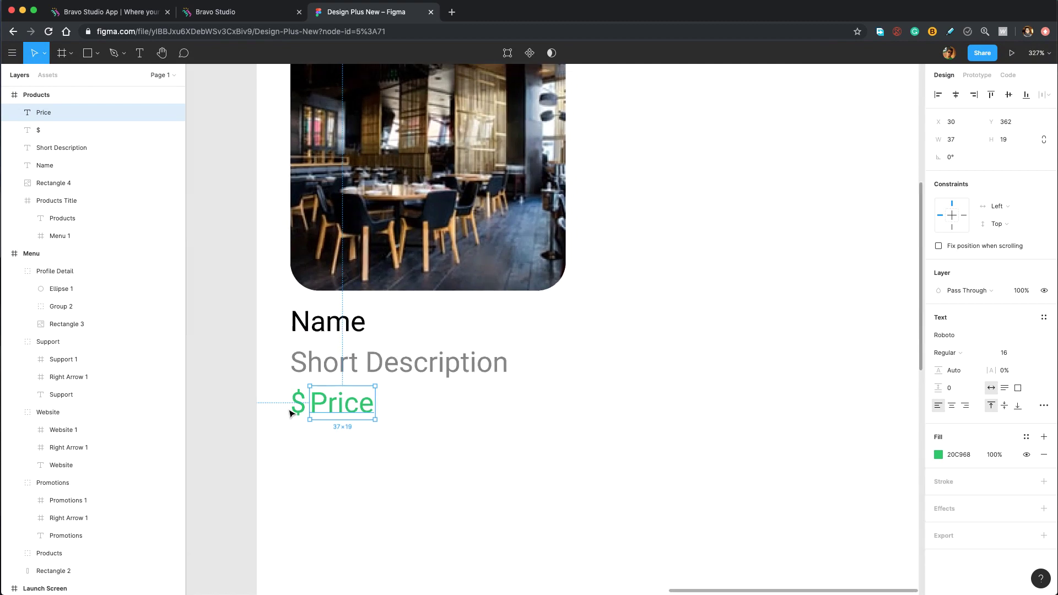
{"action": "scroll", "coordinate": [290, 413], "scroll_direction": "down", "scroll_amount": 3}
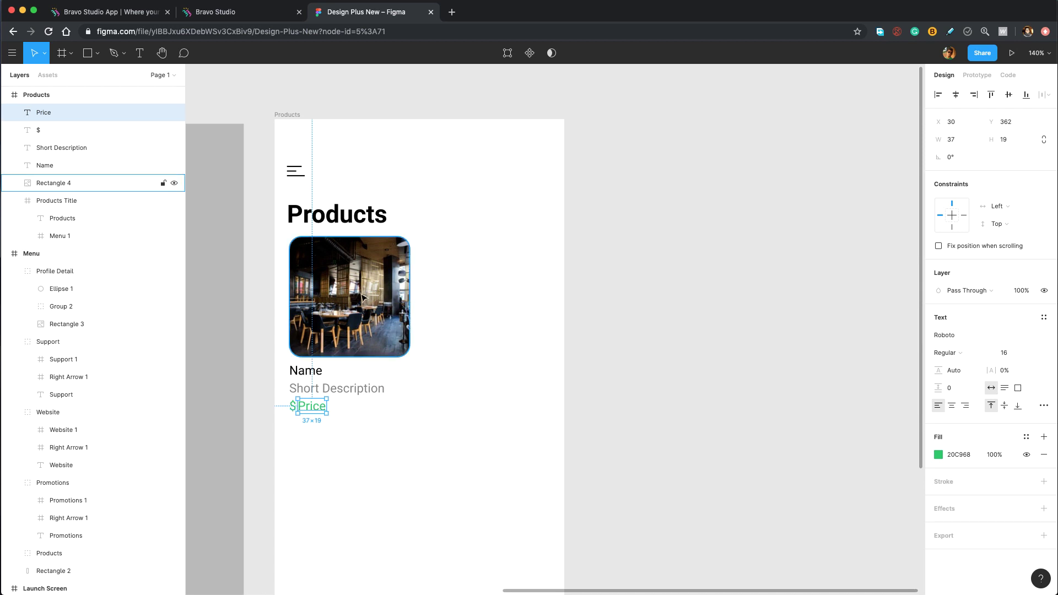
{"action": "left_click", "coordinate": [71, 182]}
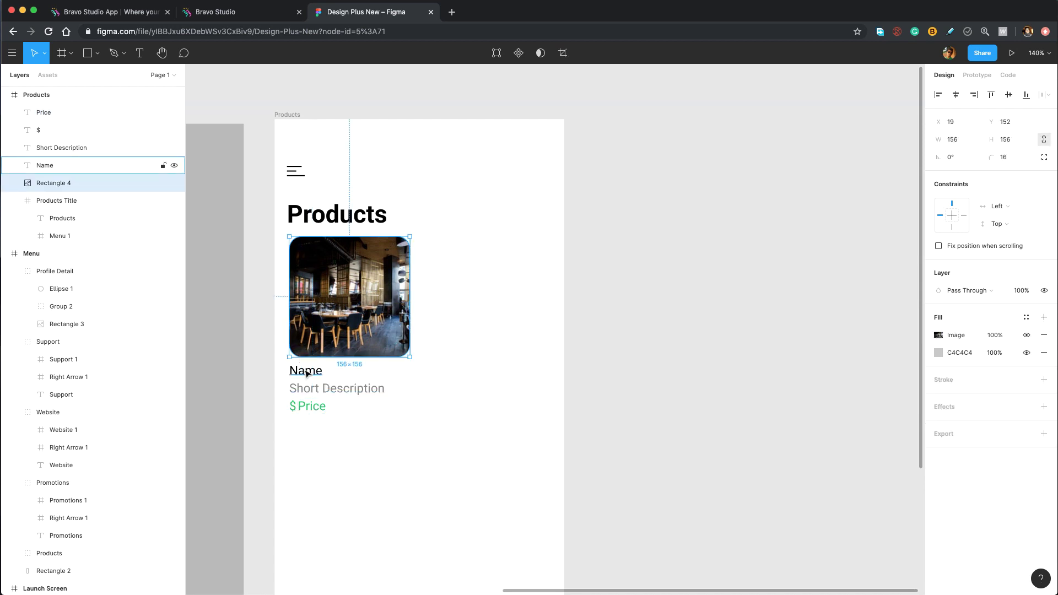
{"action": "left_click", "coordinate": [306, 374], "text": "shift"}
{"action": "left_click", "coordinate": [300, 389], "text": "shift"}
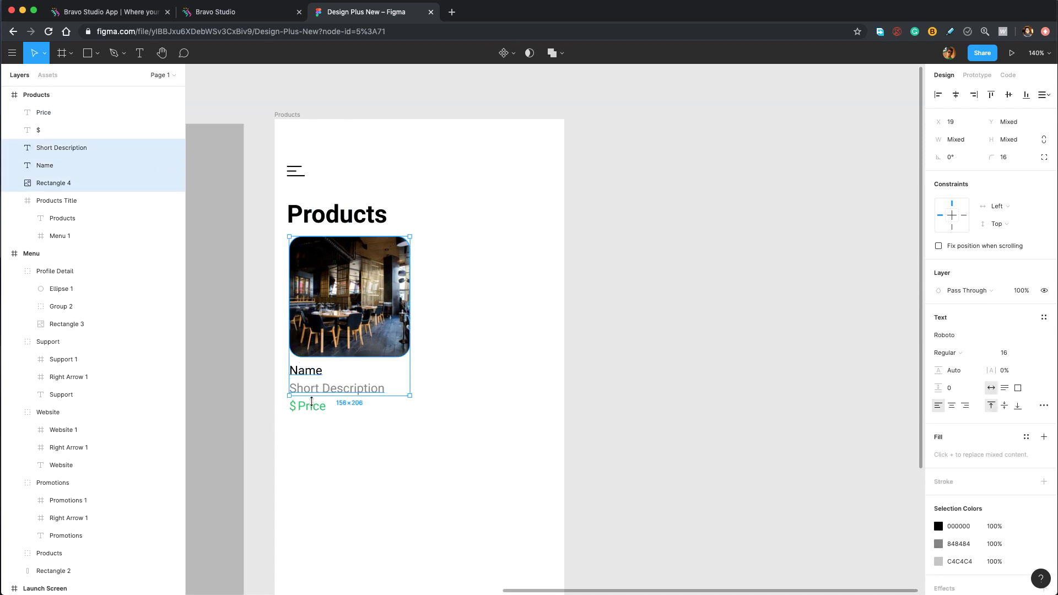
{"action": "left_click", "coordinate": [301, 407], "text": "shift"}
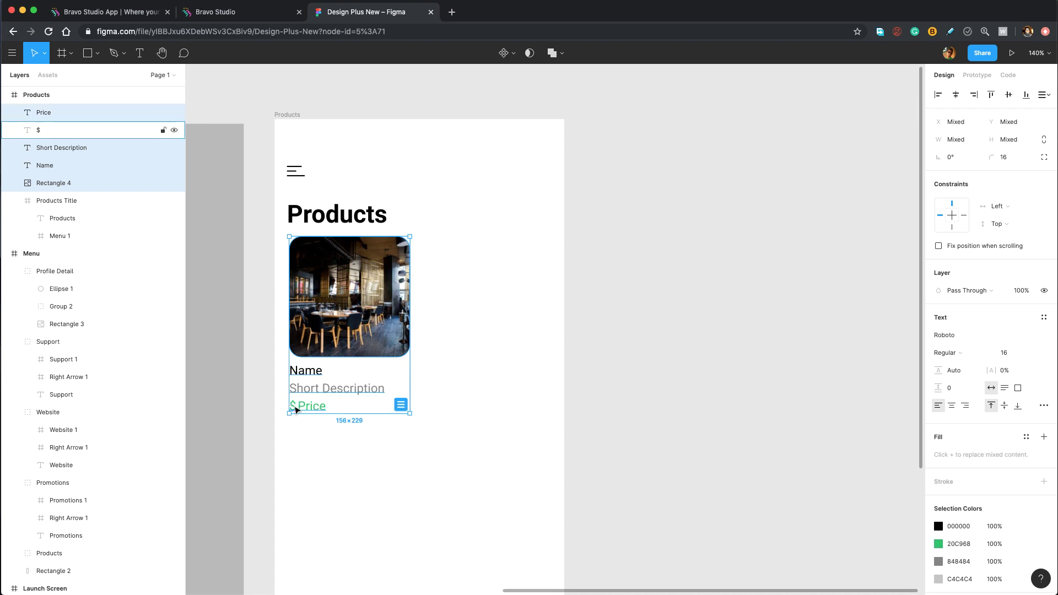
{"action": "left_click", "coordinate": [296, 410], "text": "shift"}
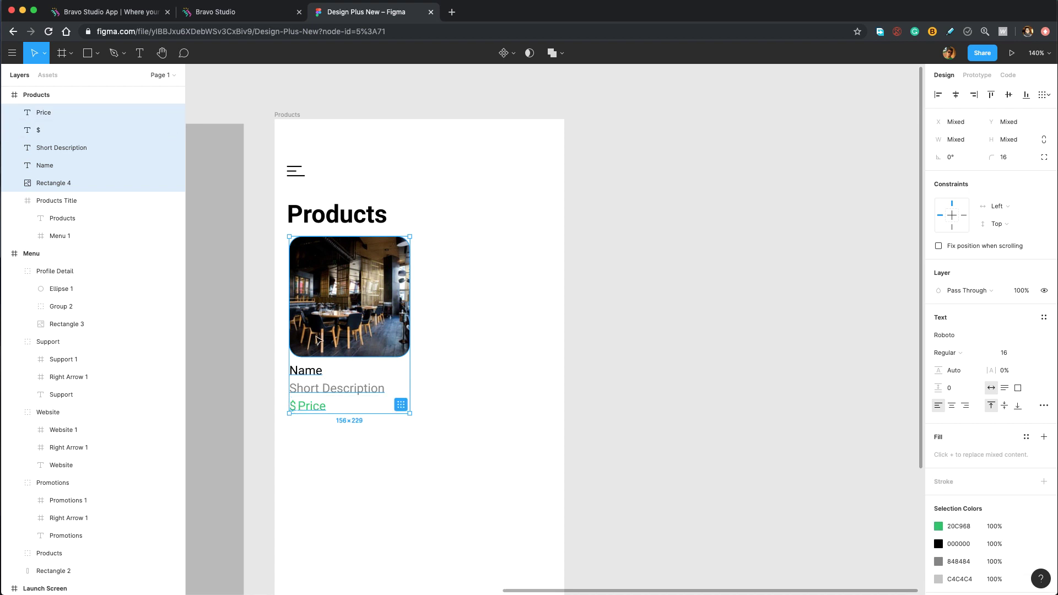
Wrap the selected image and texts in a new frame, Frame 1, sized 156×229.
{"action": "right_click", "coordinate": [42, 115]}
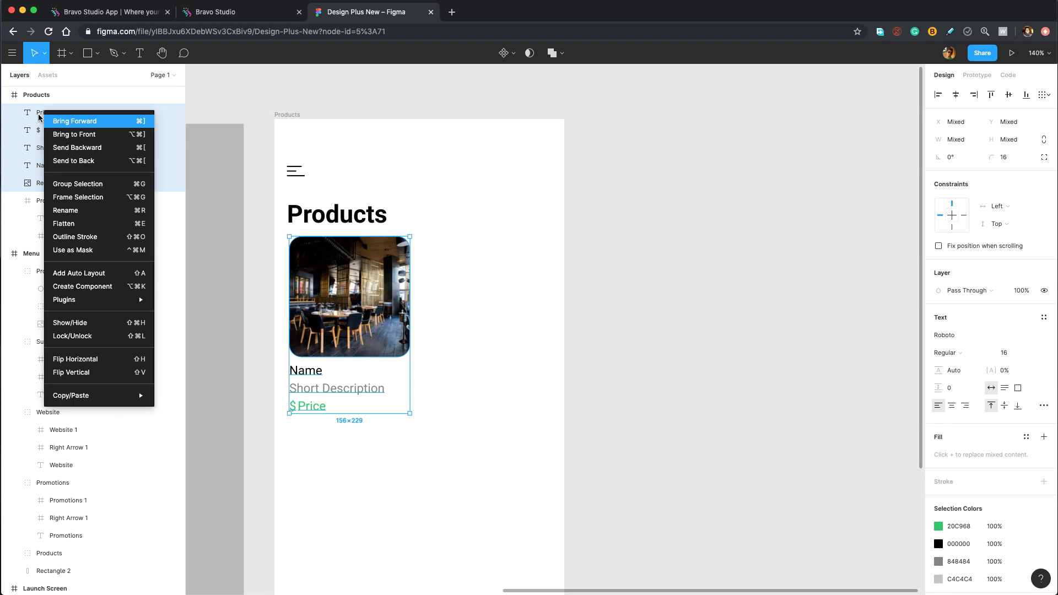
{"action": "left_click", "coordinate": [78, 198]}
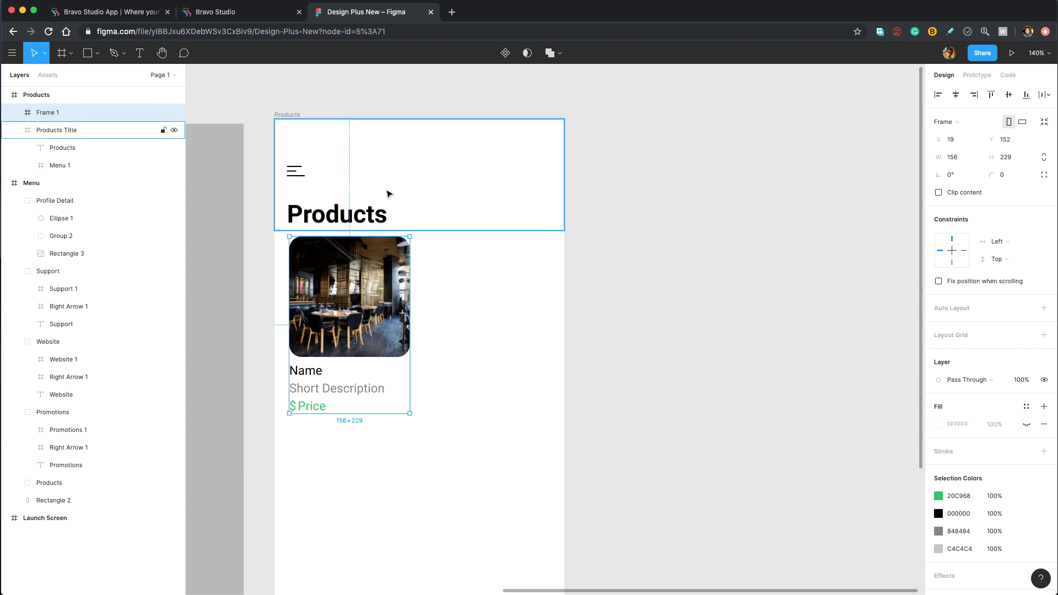
{"action": "scroll", "coordinate": [287, 290], "scroll_direction": "up", "scroll_amount": 5}
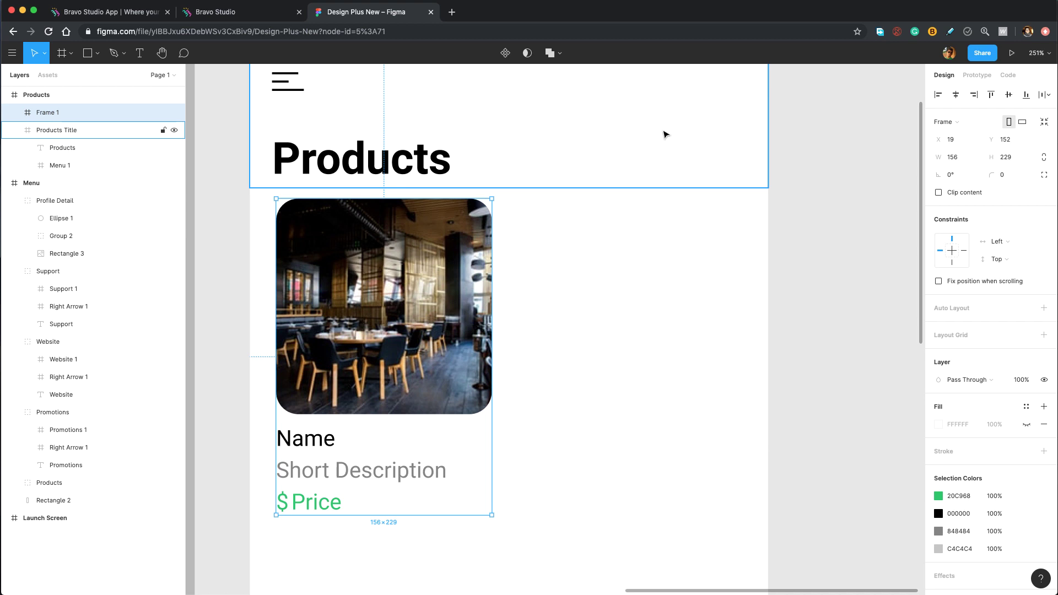
{"action": "scroll", "coordinate": [457, 240], "scroll_direction": "down", "scroll_amount": 2}
{"action": "scroll", "coordinate": [456, 240], "scroll_direction": "left", "scroll_amount": 2}
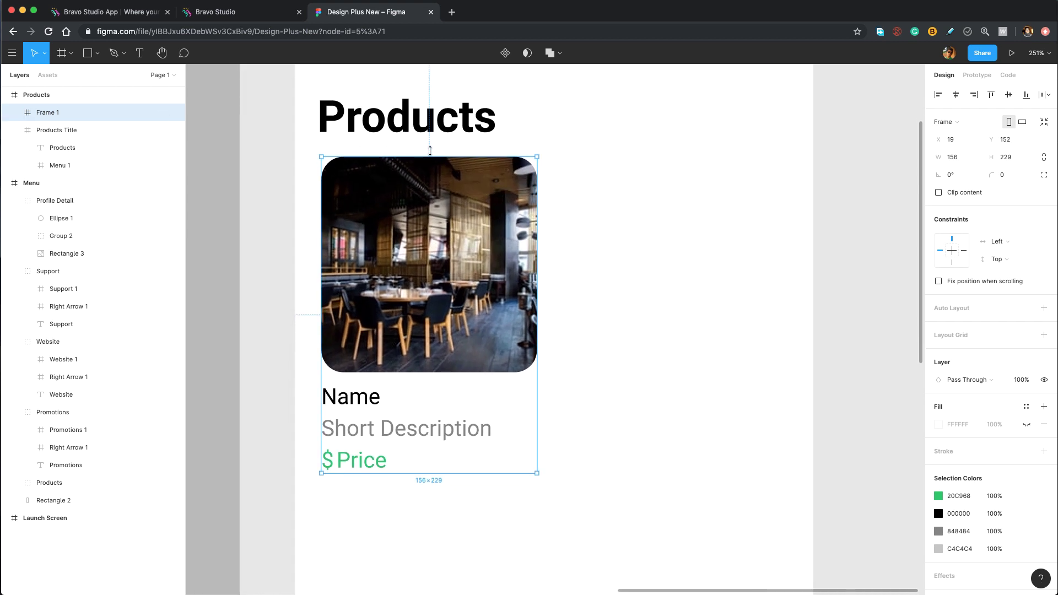
Pull Frame 1's top, left and right edges outward, then set W 183 and H 249.
{"action": "left_click_drag", "start_coordinate": [430, 150], "coordinate": [431, 148]}
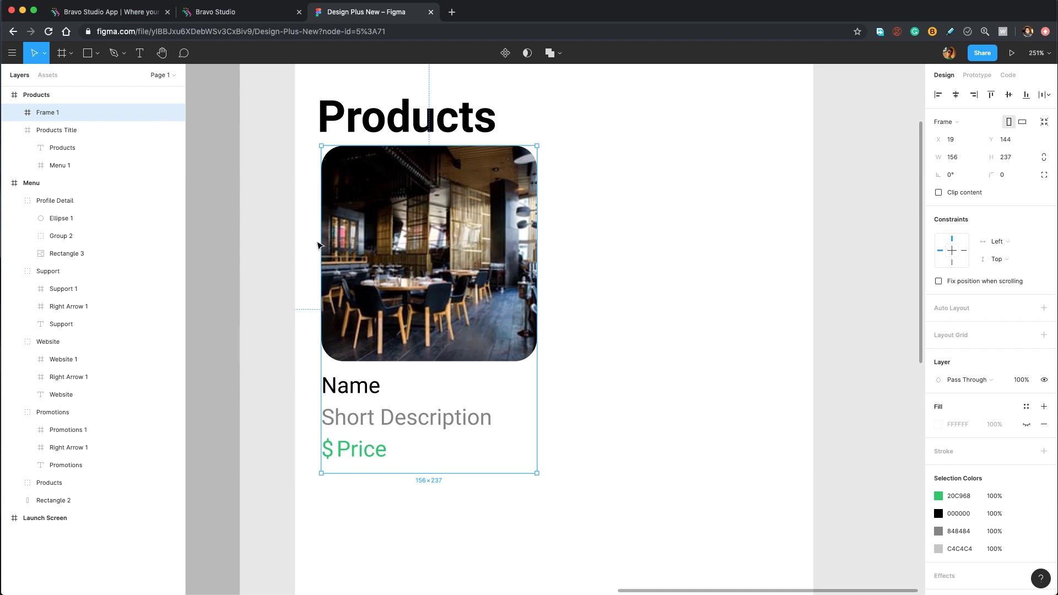
{"action": "left_click_drag", "start_coordinate": [316, 243], "coordinate": [304, 242]}
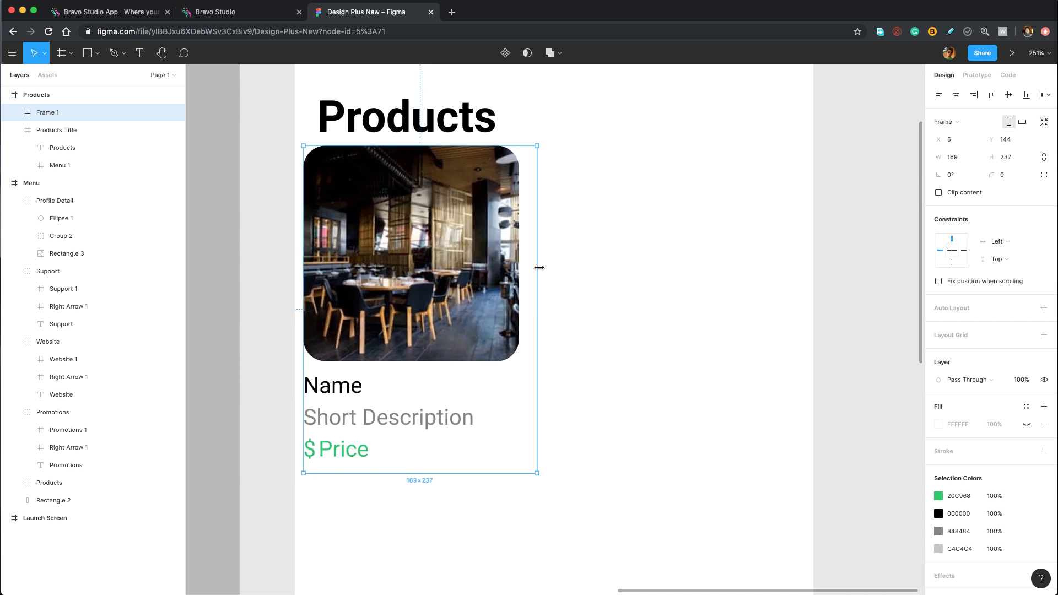
{"action": "left_click_drag", "start_coordinate": [537, 268], "coordinate": [550, 268]}
{"action": "left_click", "coordinate": [964, 158]}
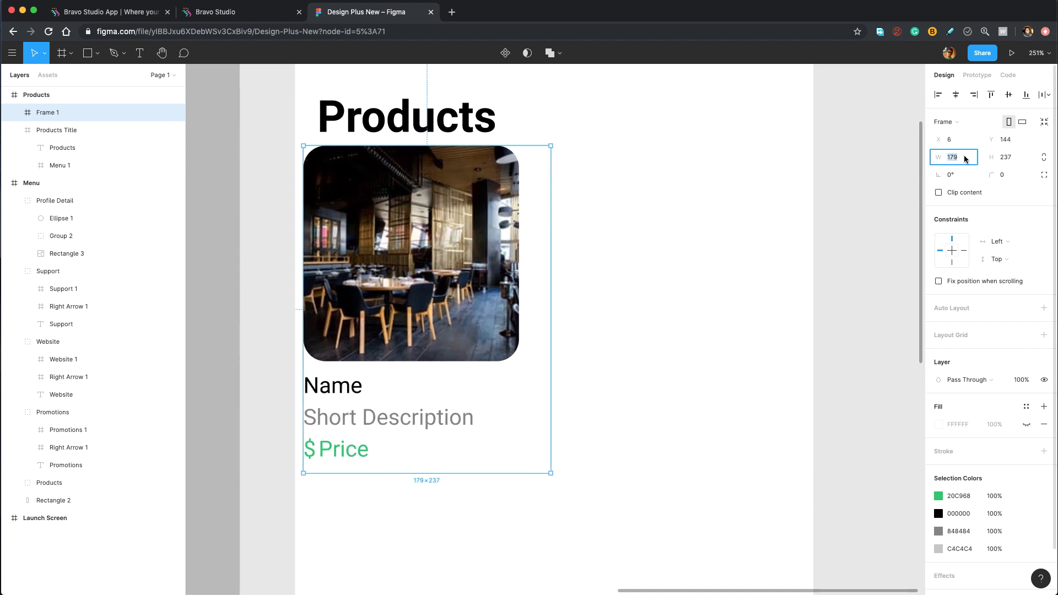
{"action": "type", "text": "183"}
{"action": "key", "text": "Return"}
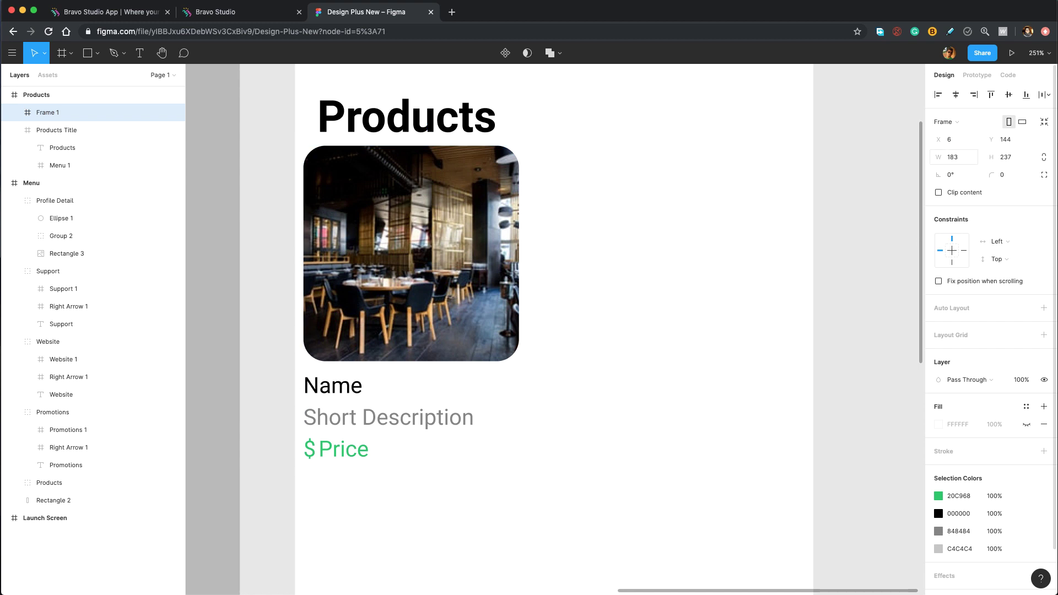
{"action": "left_click", "coordinate": [1009, 159]}
{"action": "type", "text": "249"}
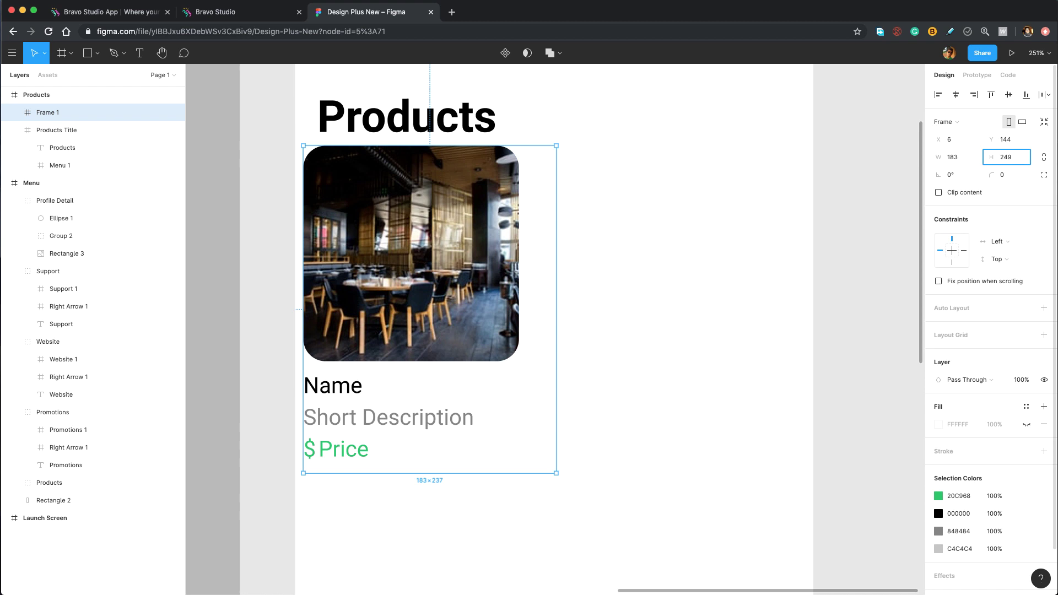
{"action": "key", "text": "Return"}
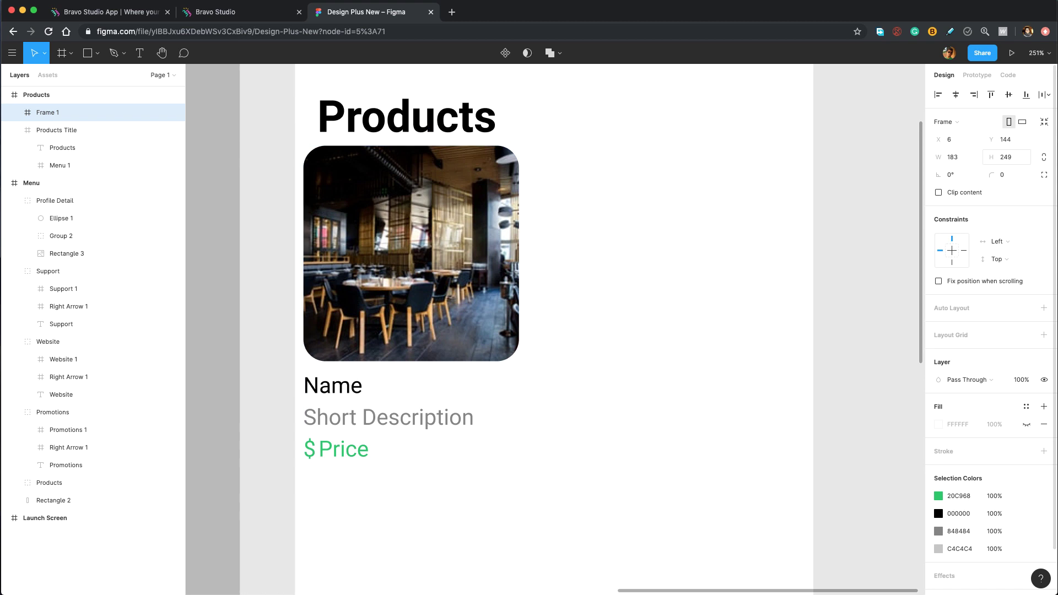
{"action": "left_click", "coordinate": [14, 113]}
Group the card layers, centre them horizontally and vertically in Frame 1, then ungroup.
{"action": "left_click", "coordinate": [83, 135]}
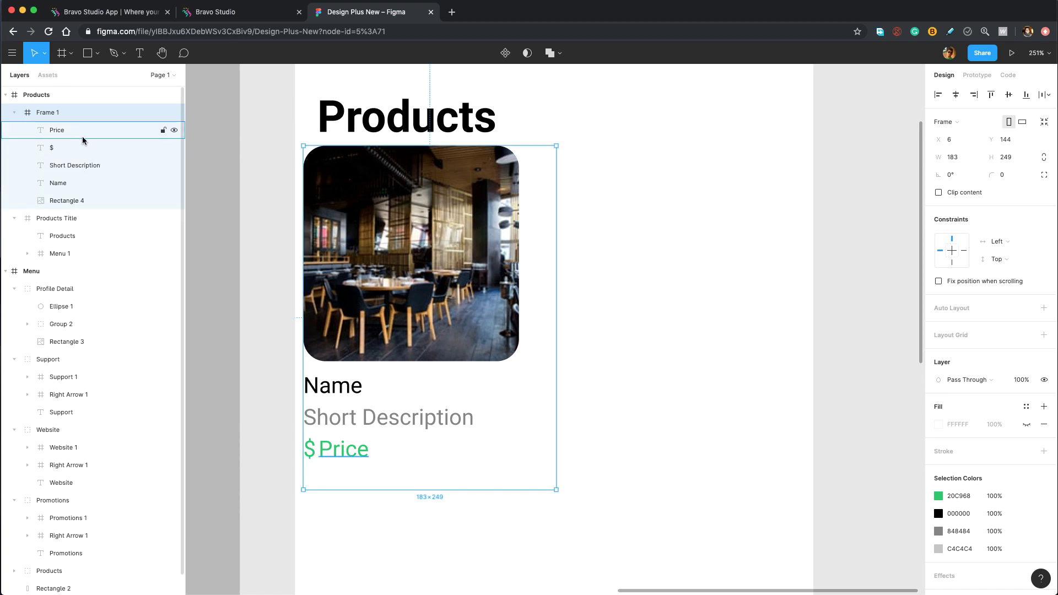
{"action": "left_click", "coordinate": [73, 199], "text": "shift"}
{"action": "key", "text": "ctrl+g"}
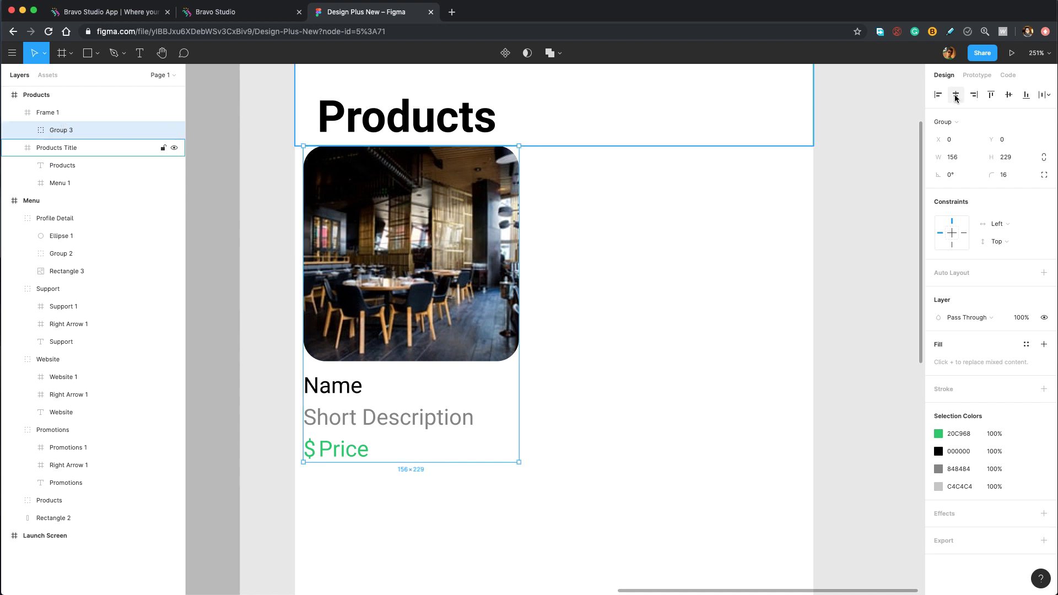
{"action": "left_click", "coordinate": [955, 95]}
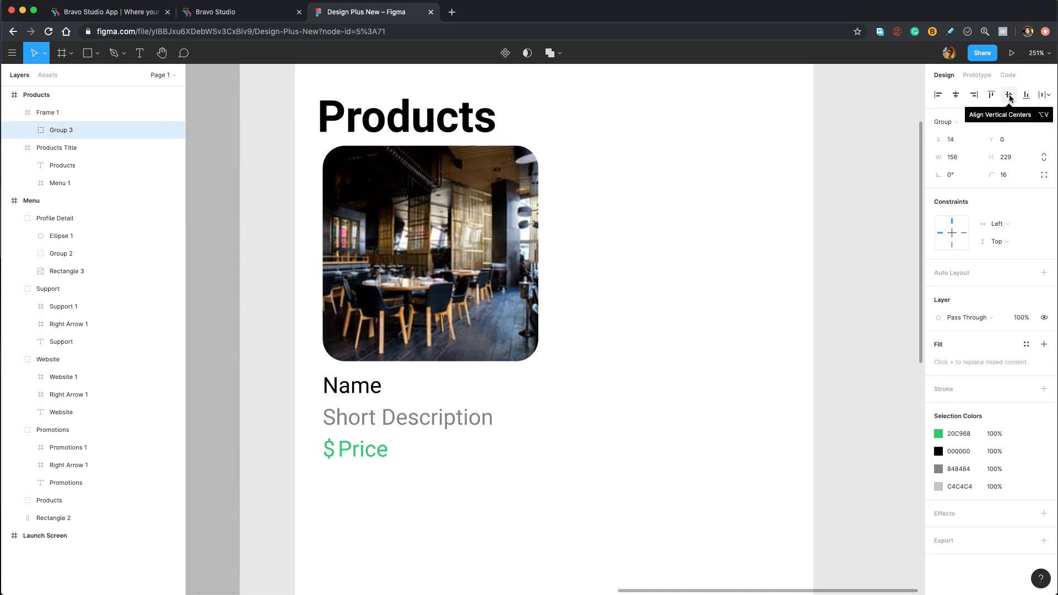
{"action": "left_click", "coordinate": [1008, 95]}
{"action": "left_click", "coordinate": [1009, 95]}
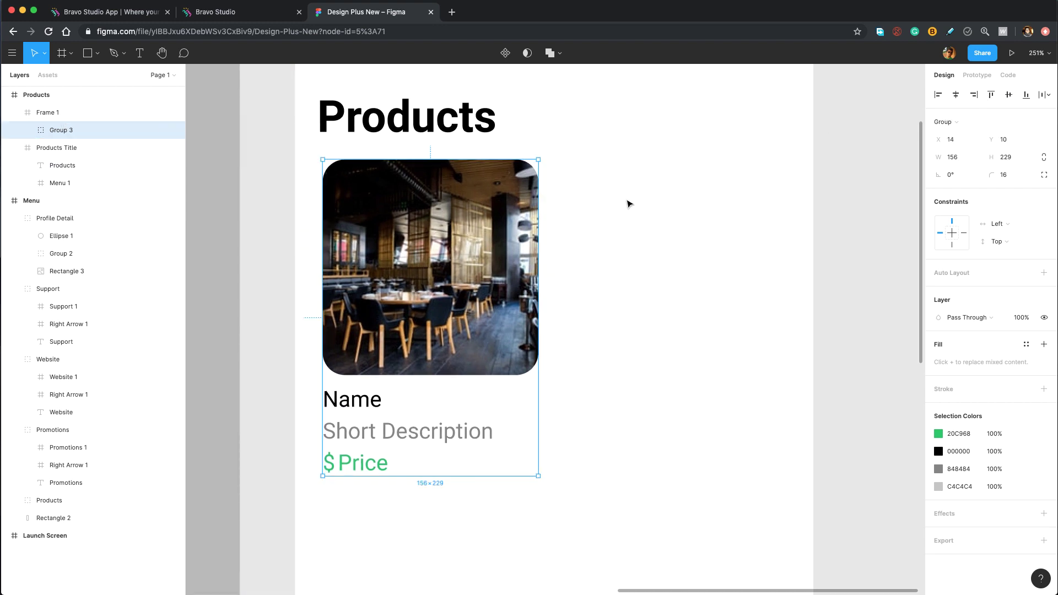
{"action": "key", "text": "Escape"}
{"action": "left_click", "coordinate": [77, 132]}
{"action": "right_click", "coordinate": [74, 132]}
{"action": "left_click", "coordinate": [94, 223]}
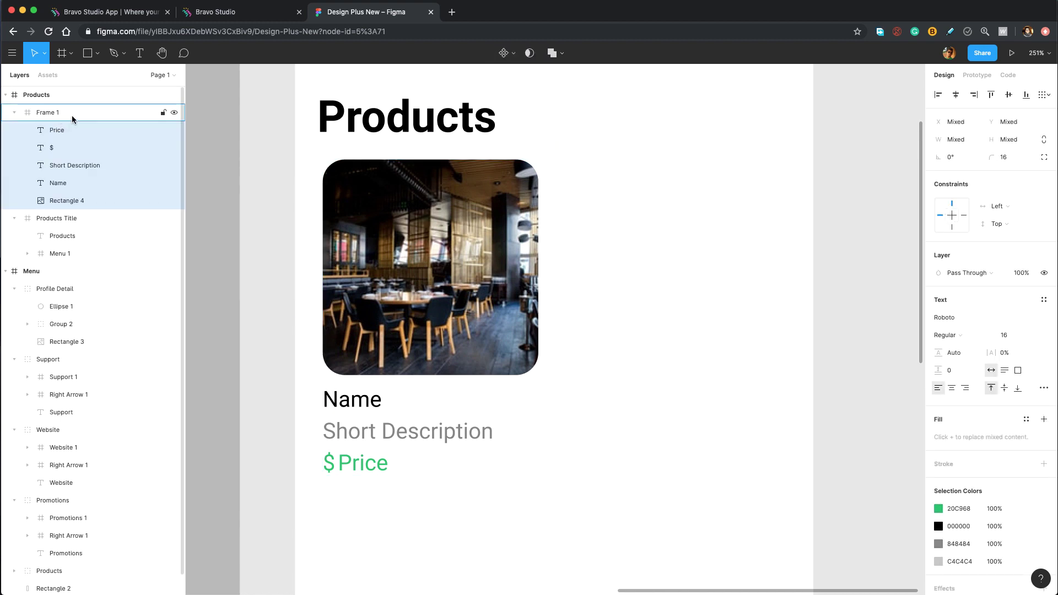
Nudge Frame 1 left until it sits flush at X 0.
{"action": "key", "text": "Left"}
{"action": "key", "text": "Left"}
{"action": "key", "text": "Left"}
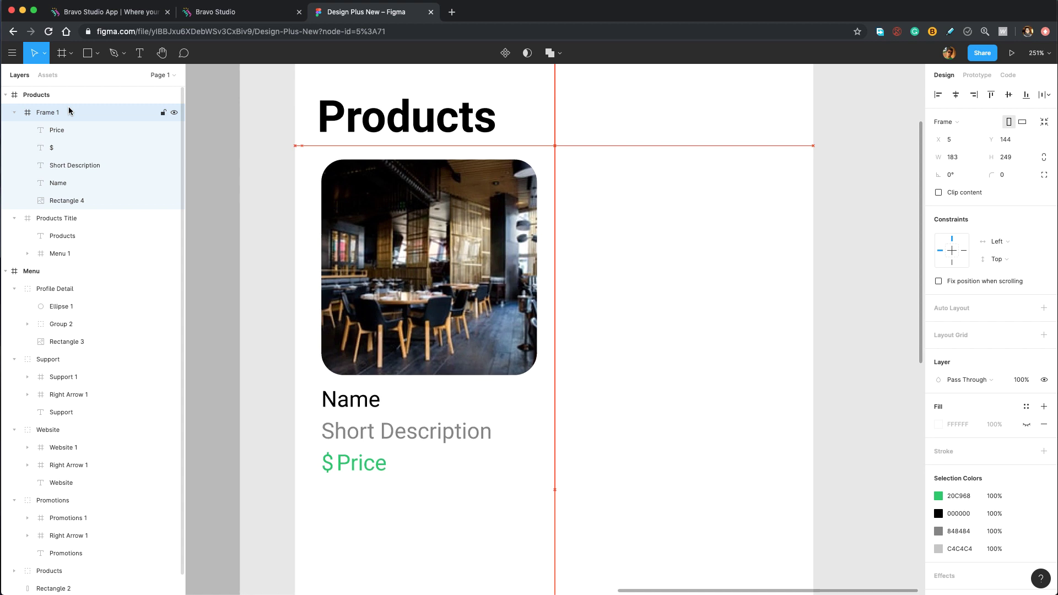
{"action": "key", "text": "Left"}
{"action": "key", "text": "Left"}
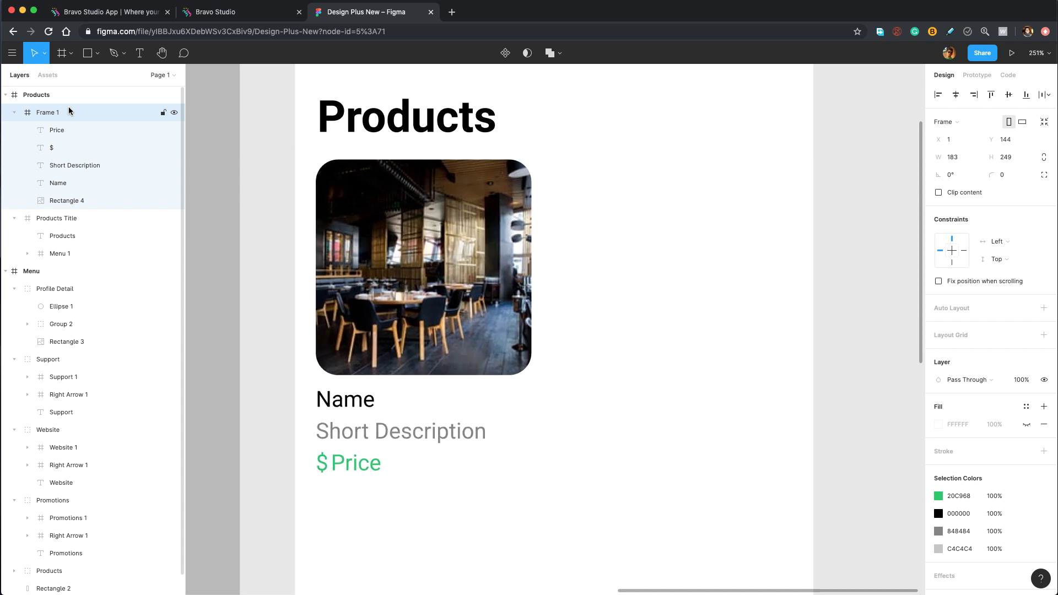
{"action": "key", "text": "Left"}
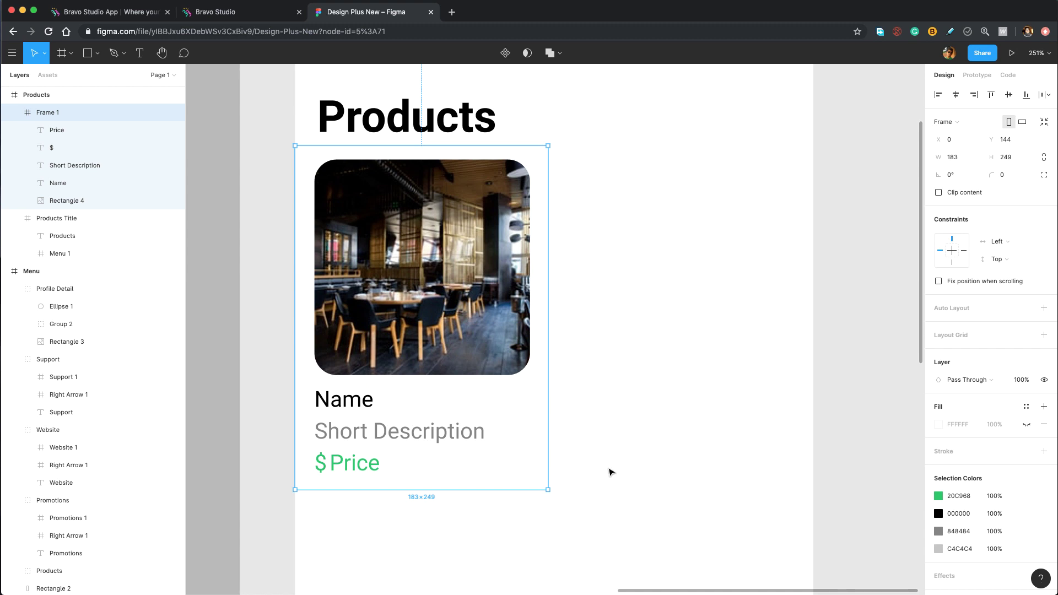
Bring the card's top edge into view and begin renaming the Frame 1 layer.
{"action": "scroll", "coordinate": [590, 472], "scroll_direction": "down", "scroll_amount": 2}
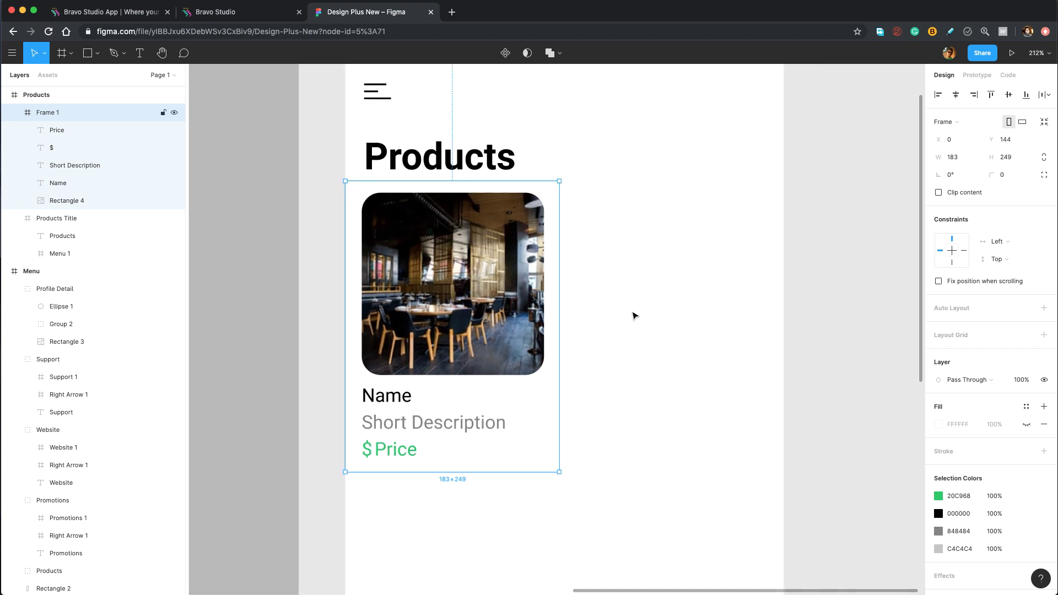
{"action": "scroll", "coordinate": [477, 270], "scroll_direction": "down", "scroll_amount": 3}
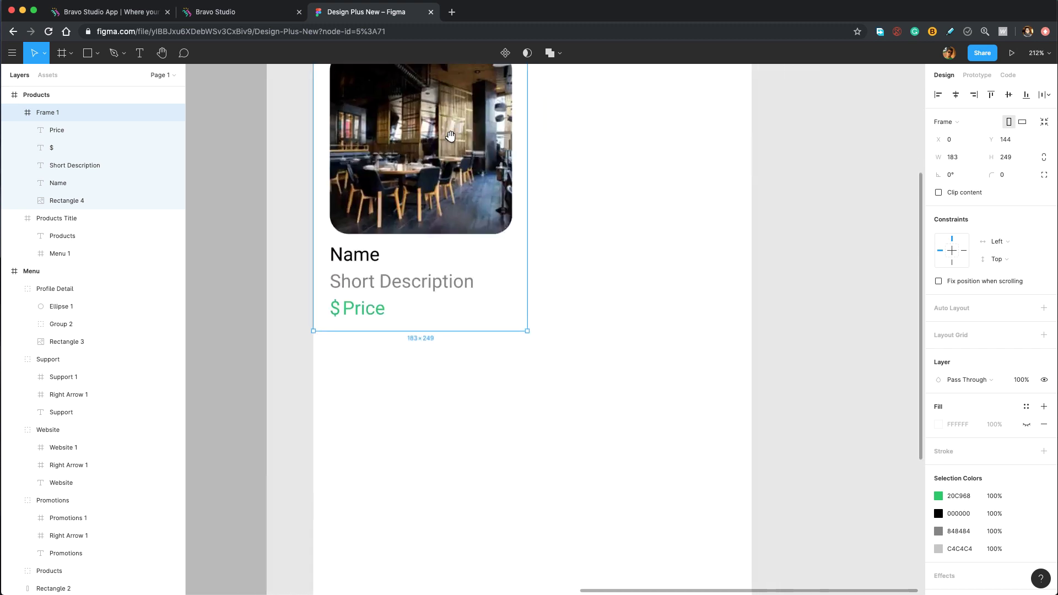
{"action": "scroll", "coordinate": [650, 373], "scroll_direction": "down", "scroll_amount": 2}
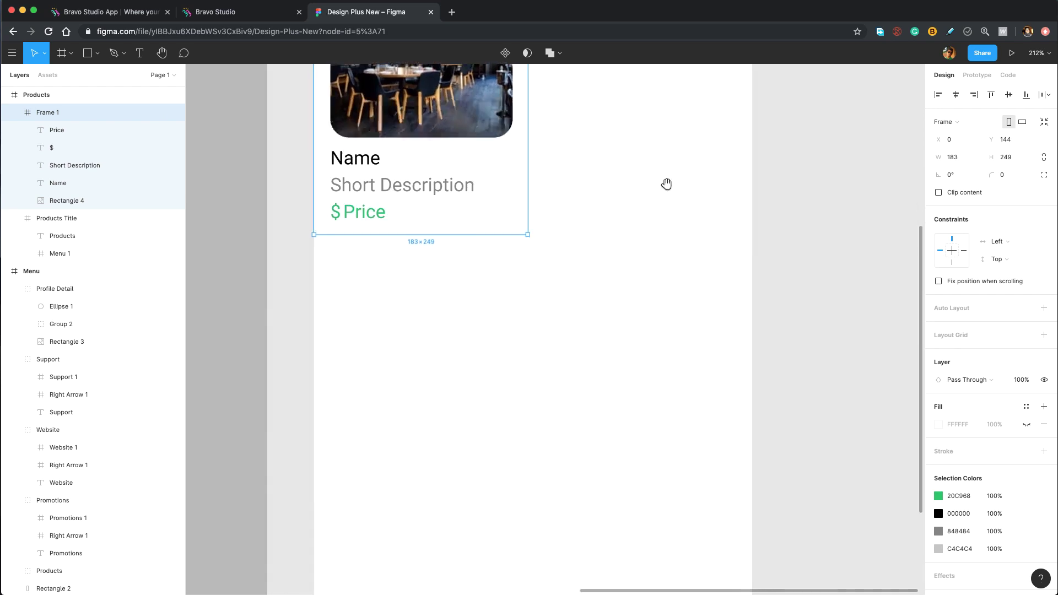
{"action": "scroll", "coordinate": [659, 437], "scroll_direction": "up", "scroll_amount": 5}
{"action": "scroll", "coordinate": [395, 173], "scroll_direction": "up", "scroll_amount": 10}
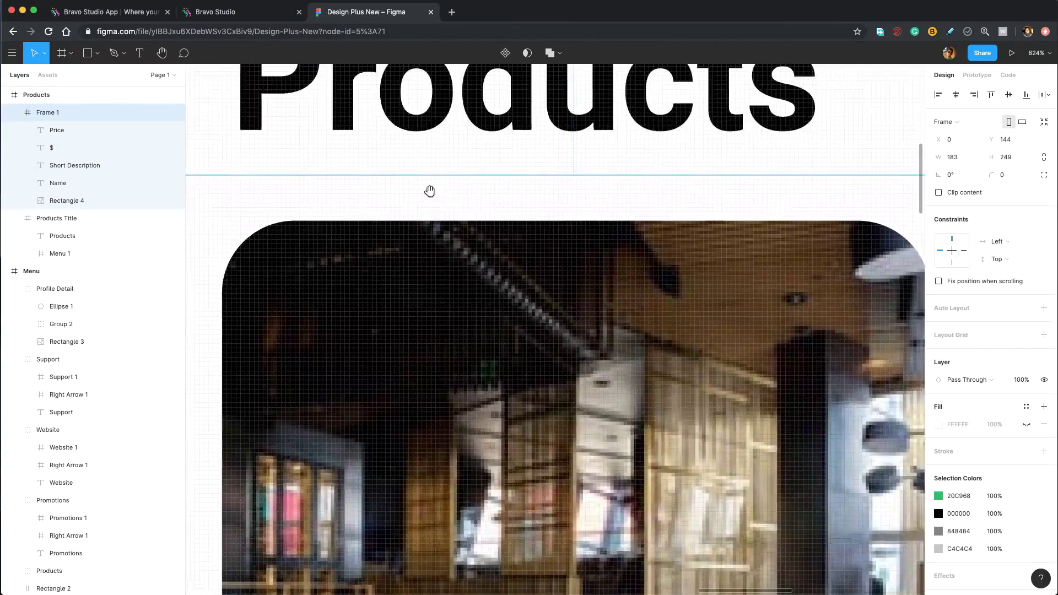
{"action": "left_click_drag", "start_coordinate": [429, 191], "coordinate": [596, 256]}
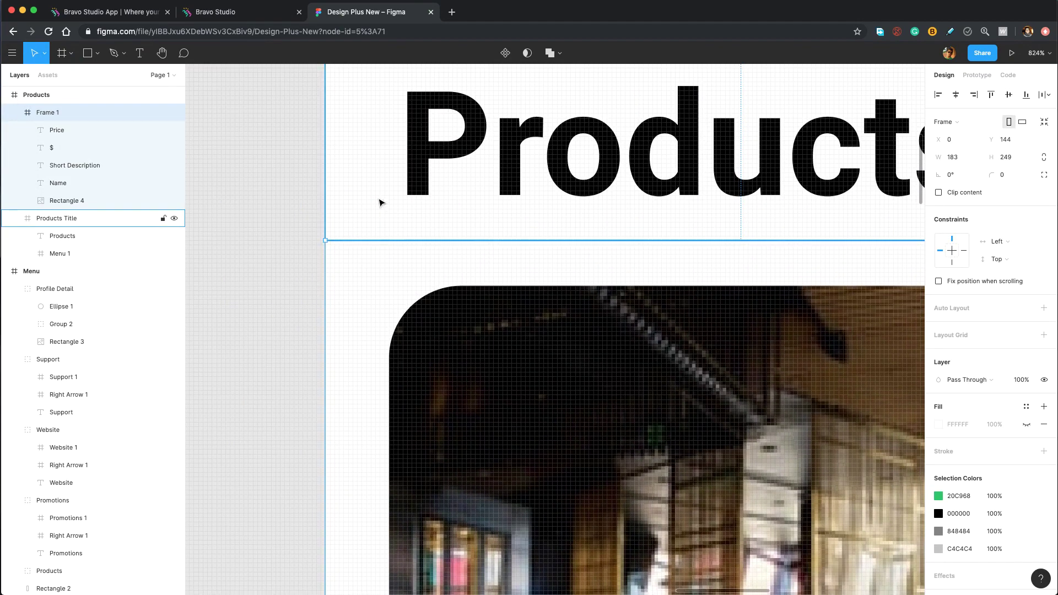
{"action": "double_click", "coordinate": [61, 114]}
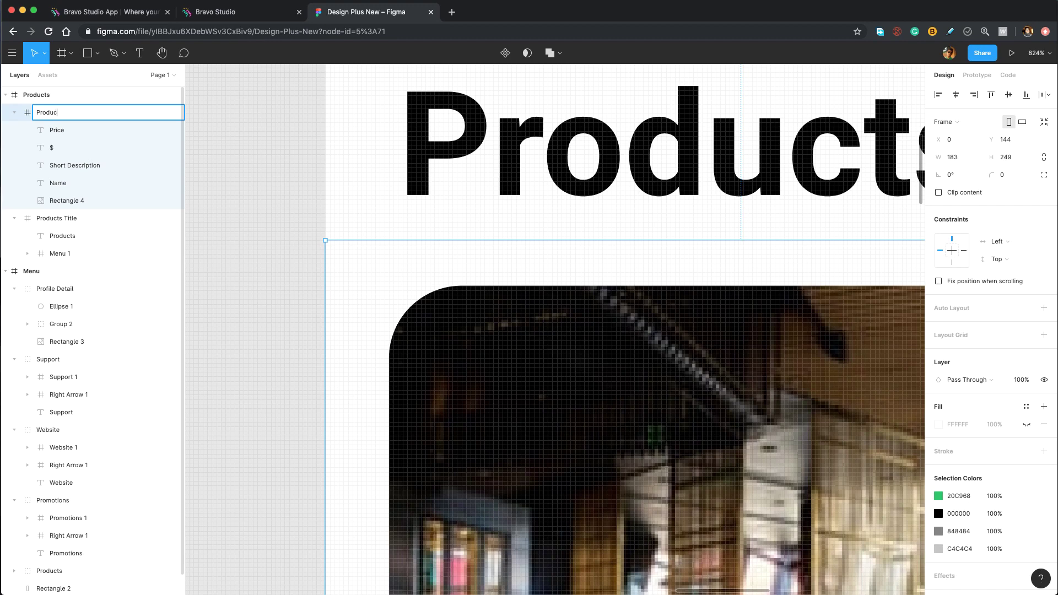
Name the card frame 'Product Card'.
{"action": "type", "text": "Product Card"}
{"action": "key", "text": "Return"}
{"action": "key", "text": "shift+1"}
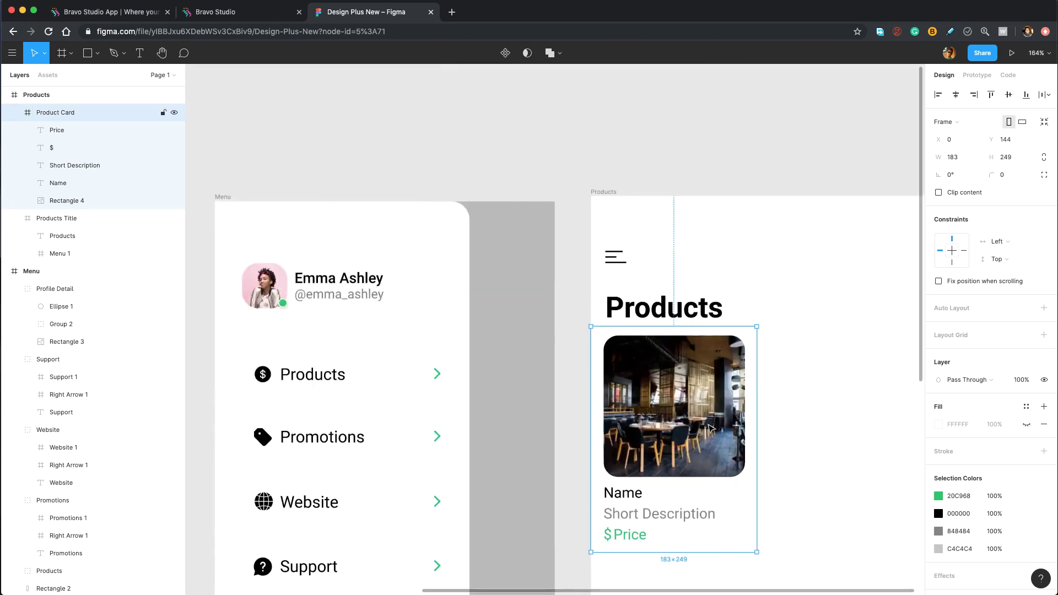
Move the Products screen to X 600, Y -407.
{"action": "scroll", "coordinate": [562, 277], "scroll_direction": "right", "scroll_amount": 5}
{"action": "scroll", "coordinate": [562, 277], "scroll_direction": "down", "scroll_amount": 3, "text": "ctrl"}
{"action": "scroll", "coordinate": [599, 229], "scroll_direction": "up", "scroll_amount": 3}
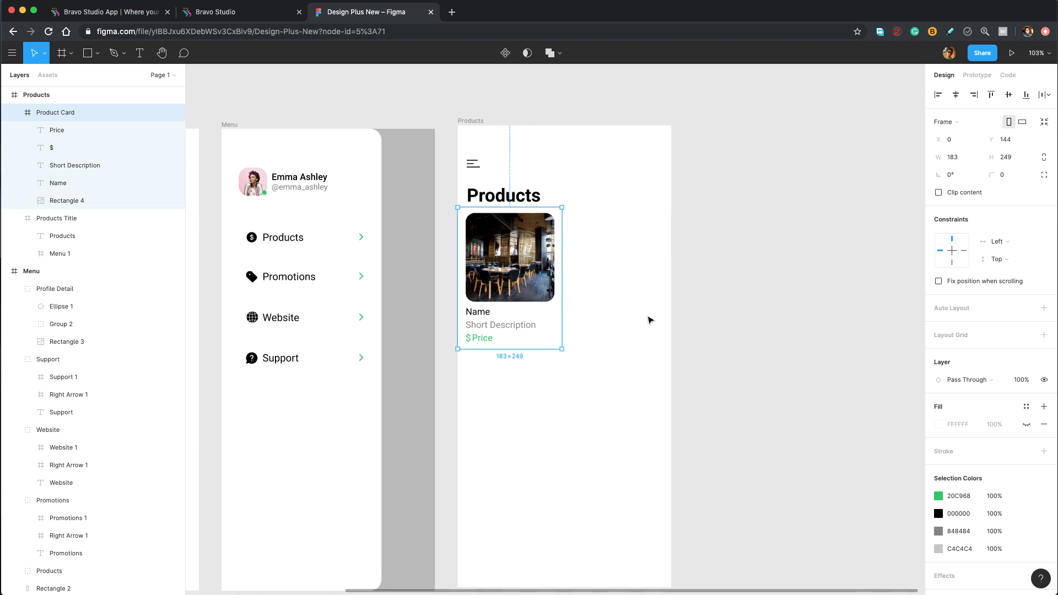
{"action": "scroll", "coordinate": [639, 309], "scroll_direction": "down", "scroll_amount": 3}
{"action": "scroll", "coordinate": [639, 309], "scroll_direction": "right", "scroll_amount": 2}
{"action": "left_click", "coordinate": [655, 280]}
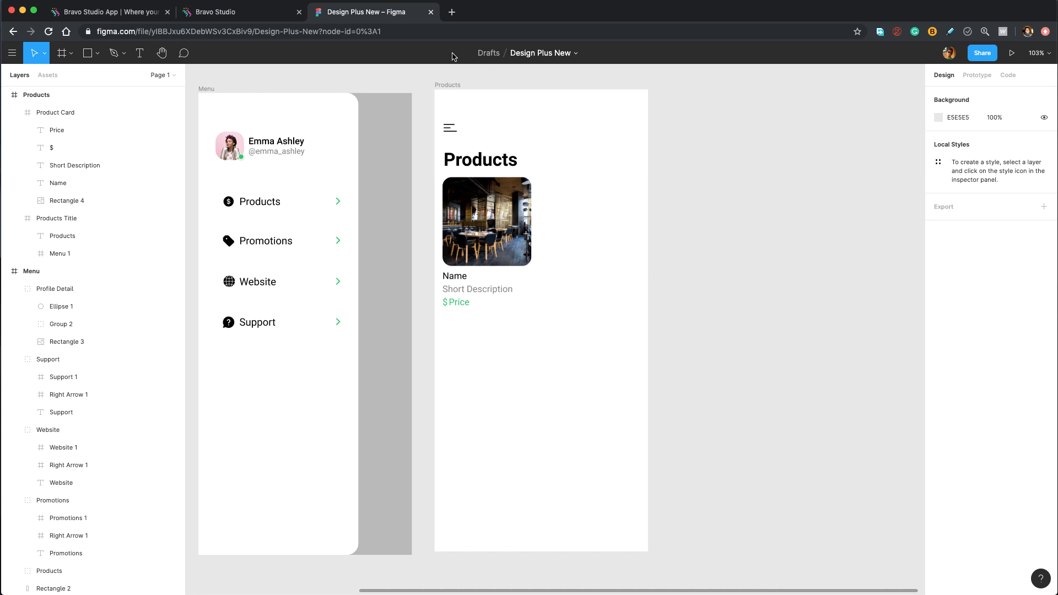
{"action": "left_click_drag", "start_coordinate": [454, 85], "coordinate": [455, 89]}
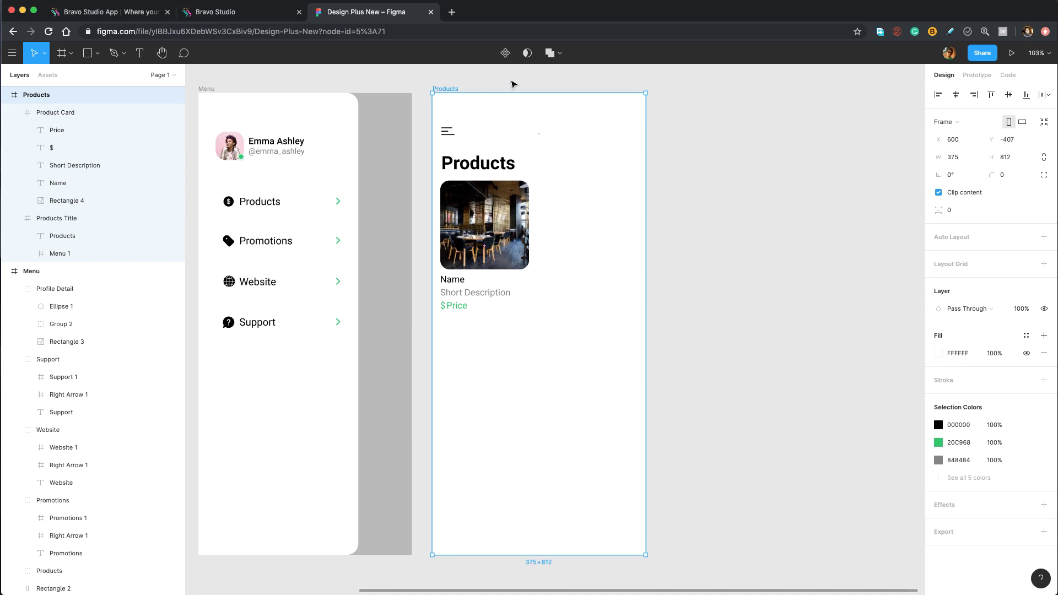